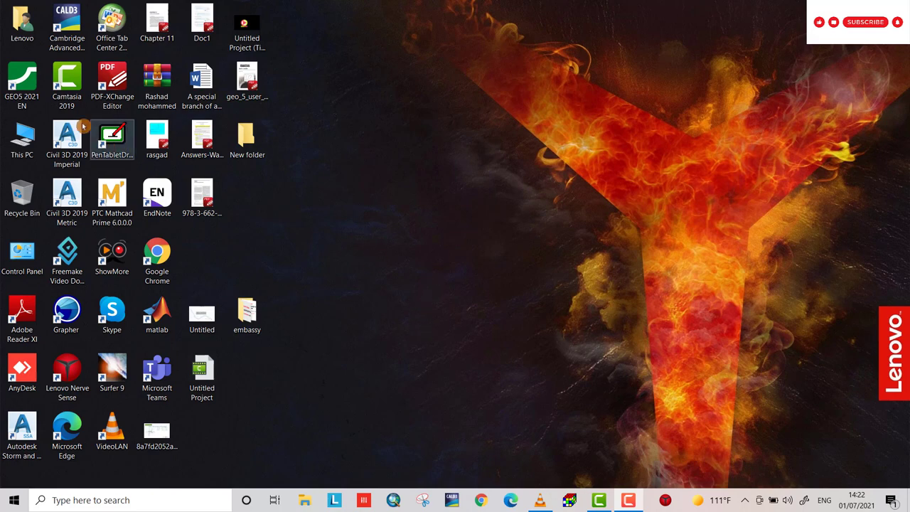
Step: Launch Slope Stability from the GEO5 2021 EN program folder in File Explorer
{"action": "left_click", "coordinate": [24, 85]}
{"action": "double_click", "coordinate": [23, 84]}
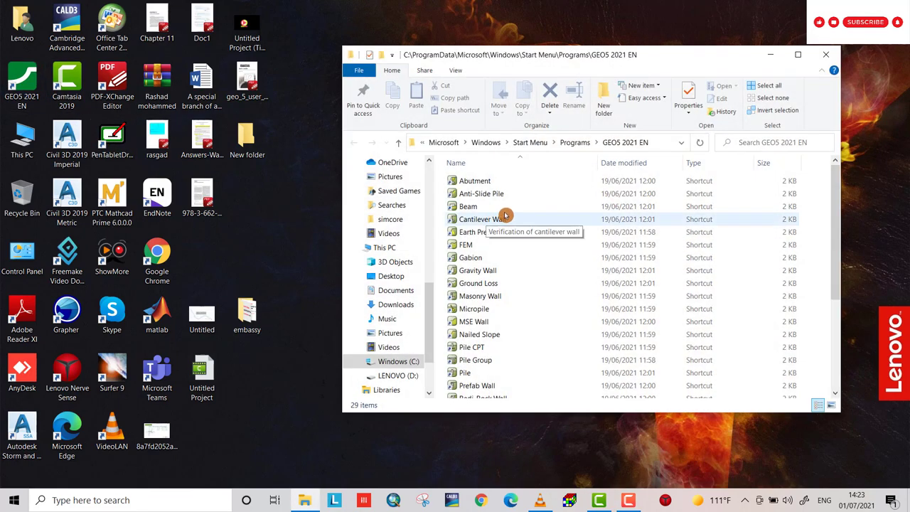
{"action": "left_click_drag", "start_coordinate": [833, 176], "coordinate": [834, 273]}
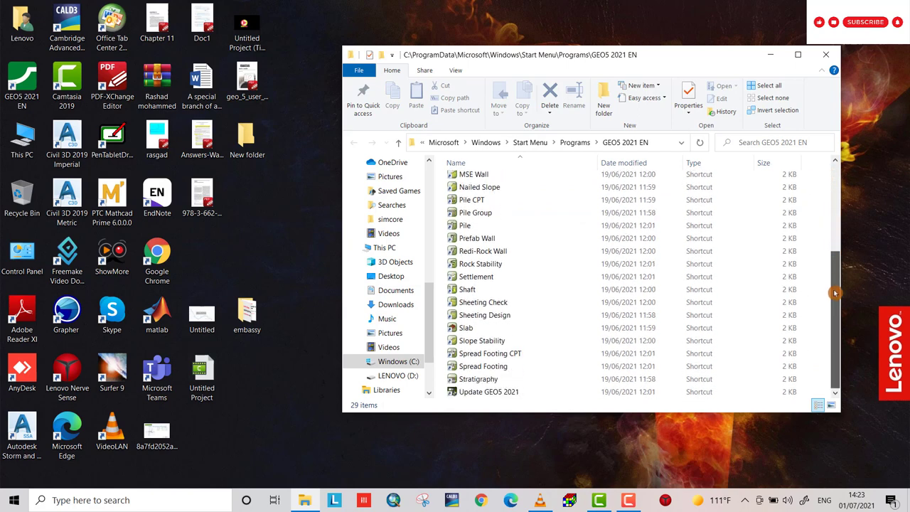
{"action": "double_click", "coordinate": [501, 340]}
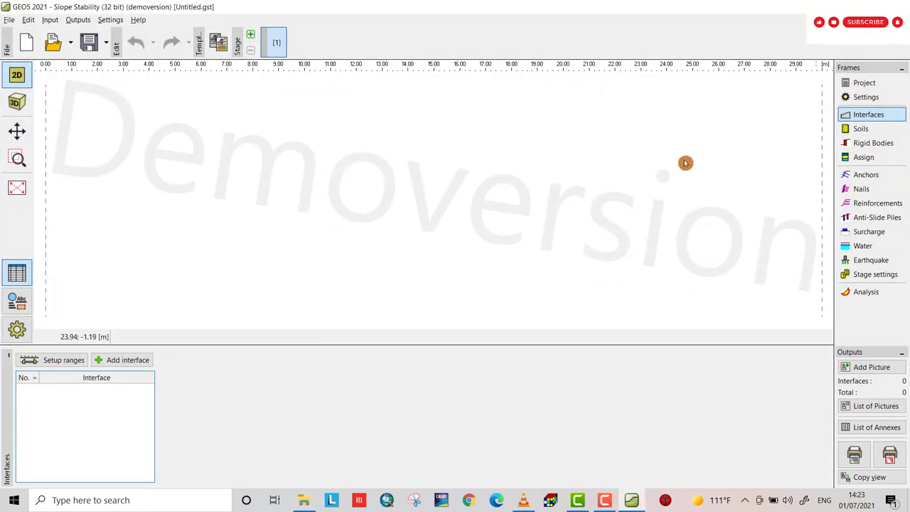
Step: Enter project task 'slope stability', keep metric units, and fill in the author's name
{"action": "left_click", "coordinate": [871, 83]}
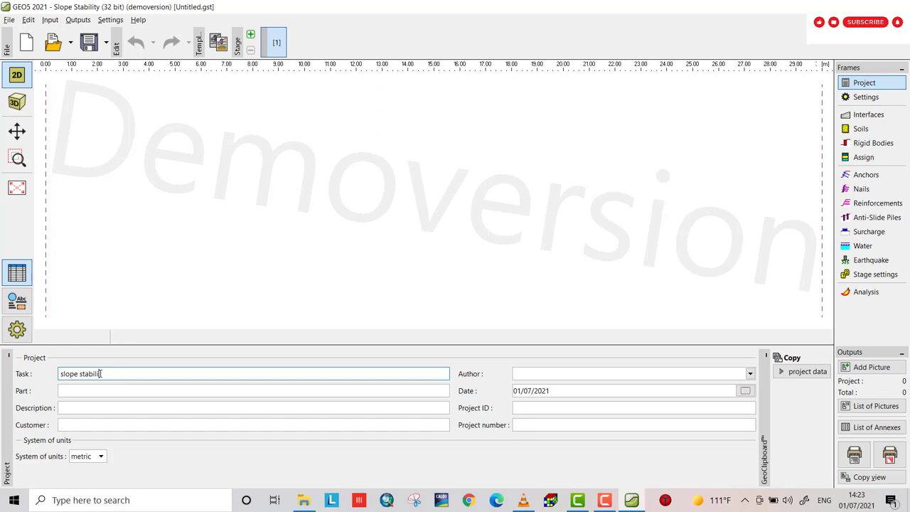
{"action": "left_click", "coordinate": [106, 388]}
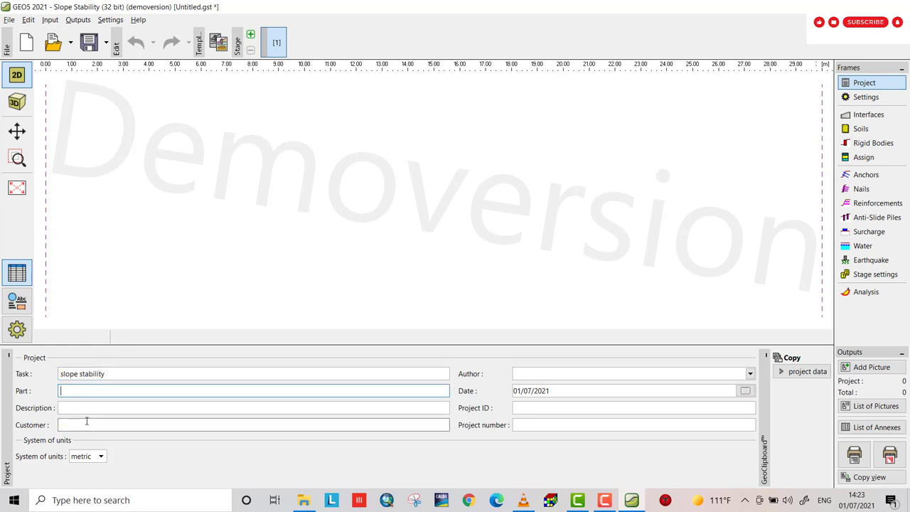
{"action": "left_click", "coordinate": [101, 457]}
{"action": "left_click", "coordinate": [94, 469]}
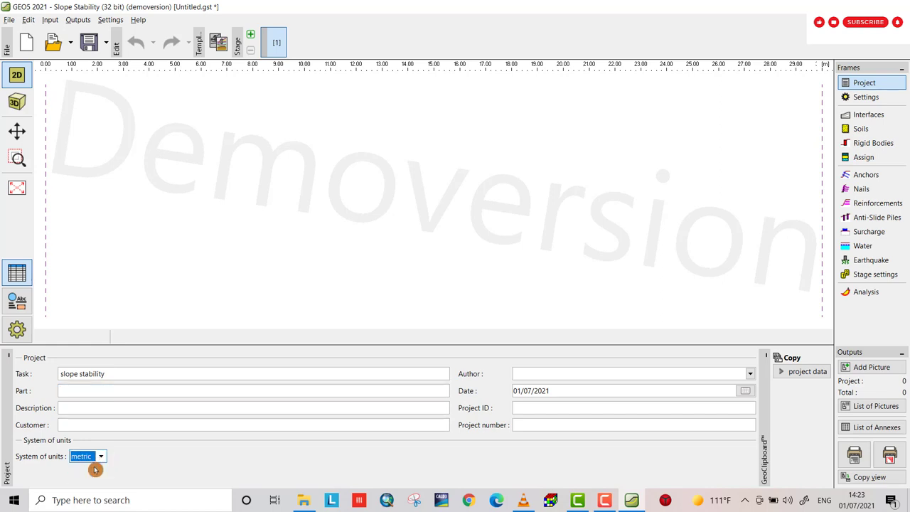
{"action": "left_click", "coordinate": [571, 373]}
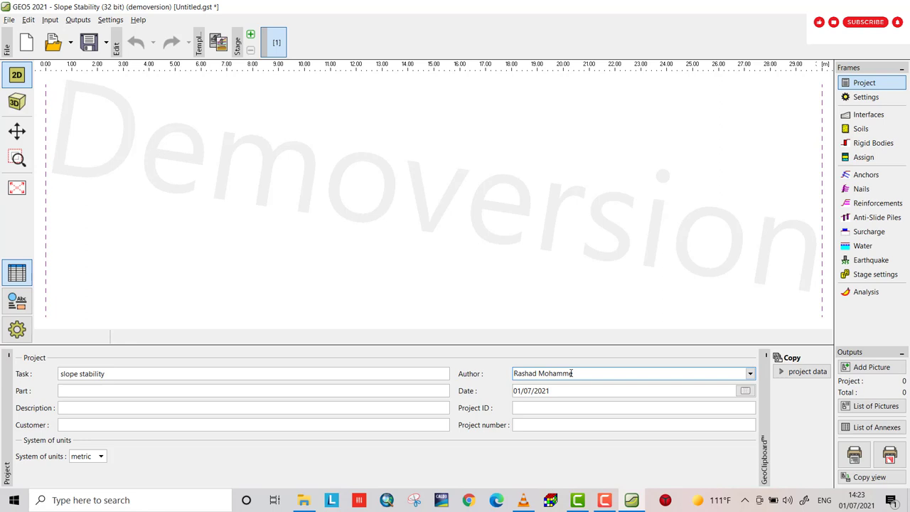
{"action": "left_click", "coordinate": [542, 391]}
{"action": "left_click", "coordinate": [534, 417]}
{"action": "left_click", "coordinate": [870, 100]}
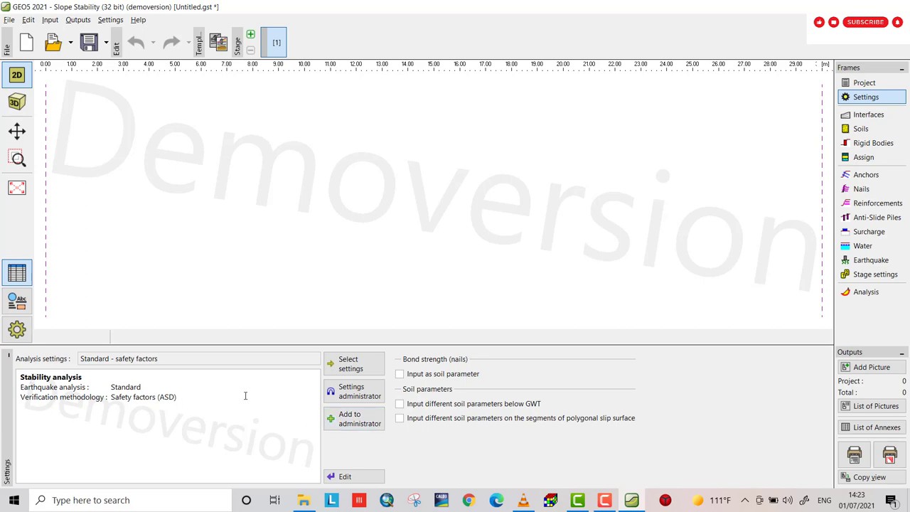
Step: Review stability settings, keeping Standard earthquake analysis and Safety factors (ASD) methodology
{"action": "left_click", "coordinate": [354, 419]}
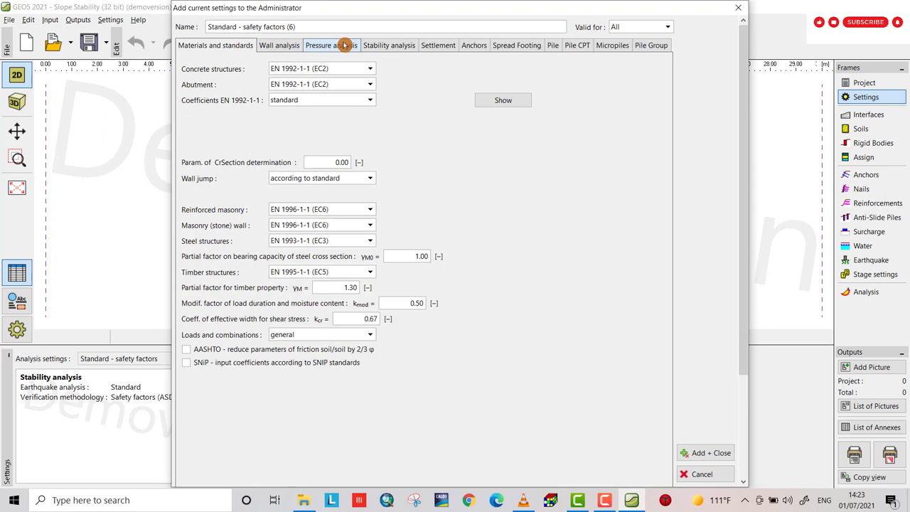
{"action": "left_click", "coordinate": [395, 47]}
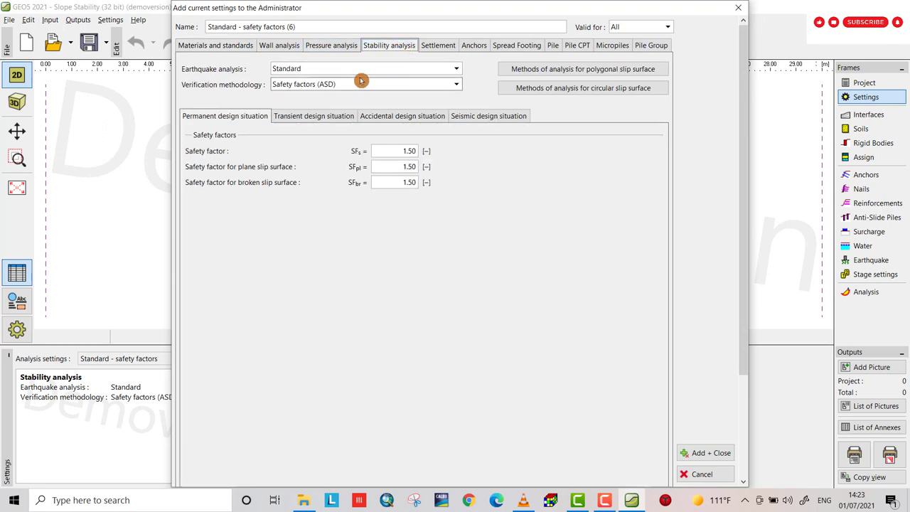
{"action": "left_click", "coordinate": [458, 72]}
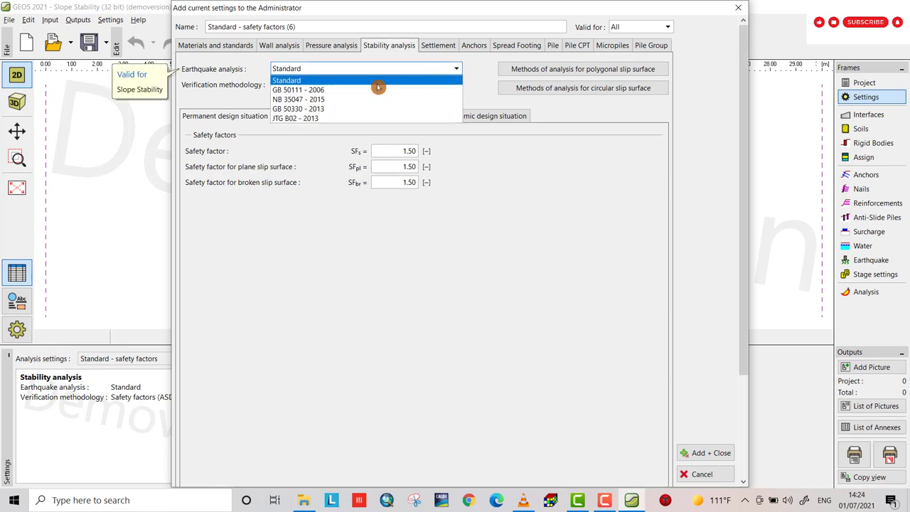
{"action": "left_click", "coordinate": [361, 78]}
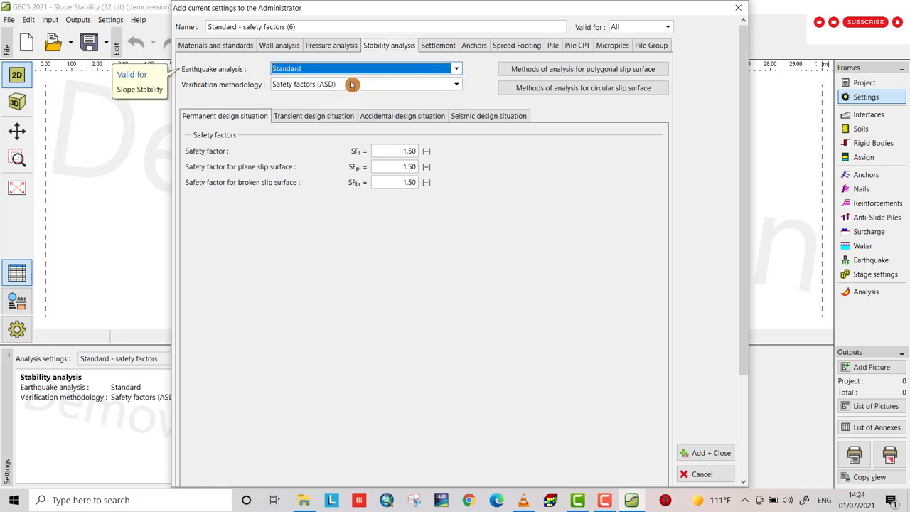
{"action": "left_click", "coordinate": [459, 84]}
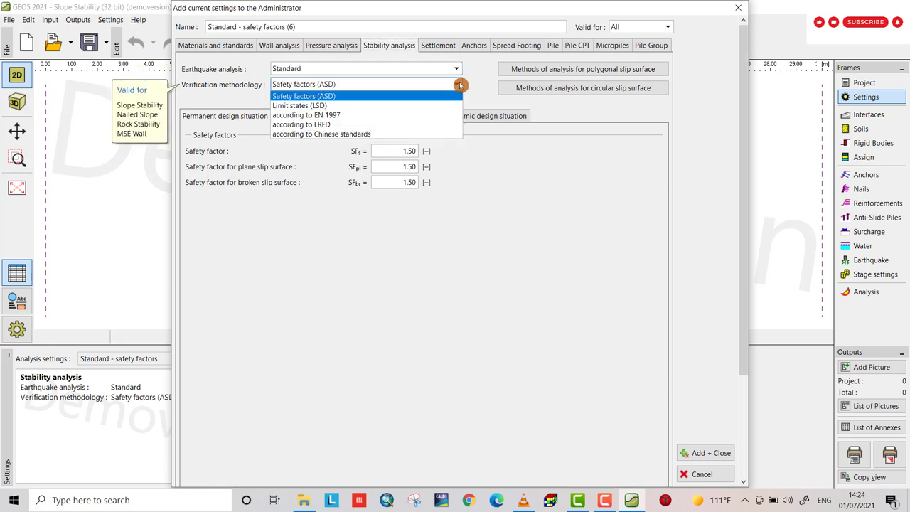
{"action": "left_click", "coordinate": [350, 98]}
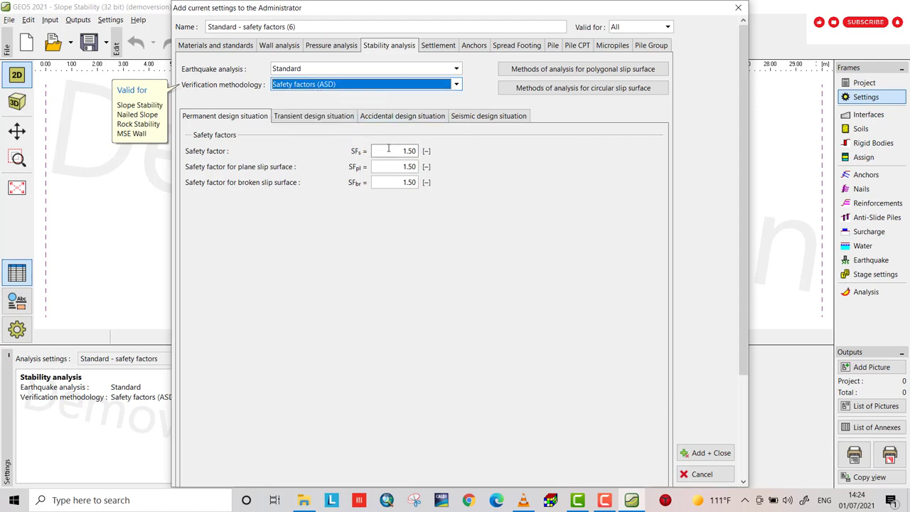
Step: Check the SFs and broken slip surface safety factors, then cancel without saving
{"action": "left_click", "coordinate": [385, 149]}
{"action": "left_click", "coordinate": [405, 158]}
{"action": "left_click_drag", "start_coordinate": [406, 158], "coordinate": [320, 195]}
{"action": "left_click", "coordinate": [409, 183]}
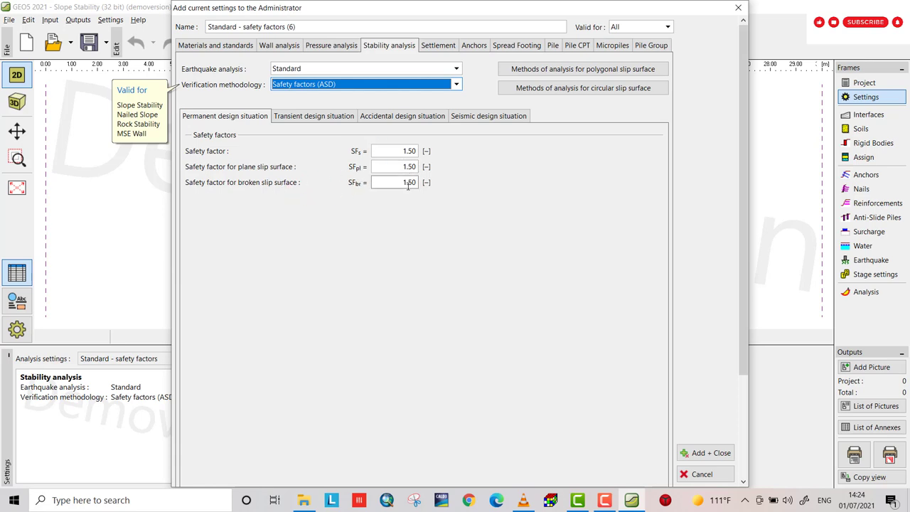
{"action": "left_click", "coordinate": [700, 473]}
{"action": "left_click", "coordinate": [870, 114]}
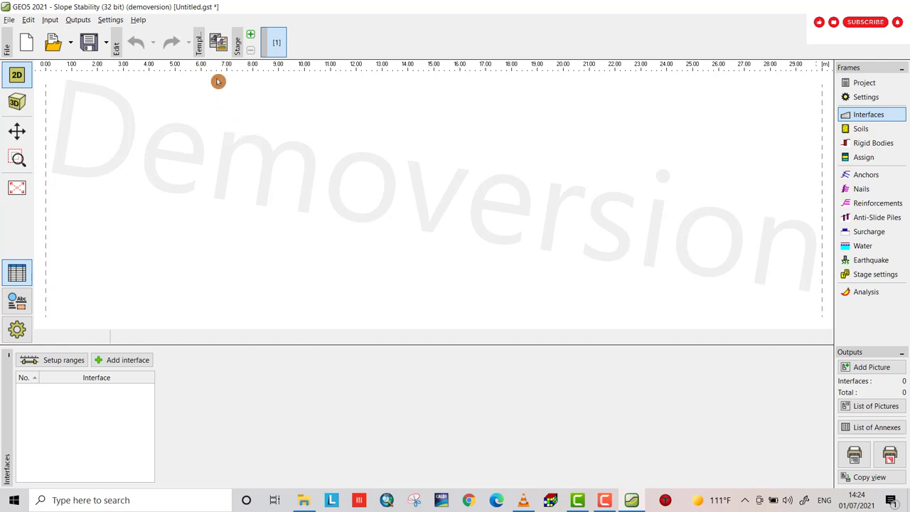
Step: Import Surface.dxf as the template with units in metres and no offset
{"action": "left_click", "coordinate": [218, 42]}
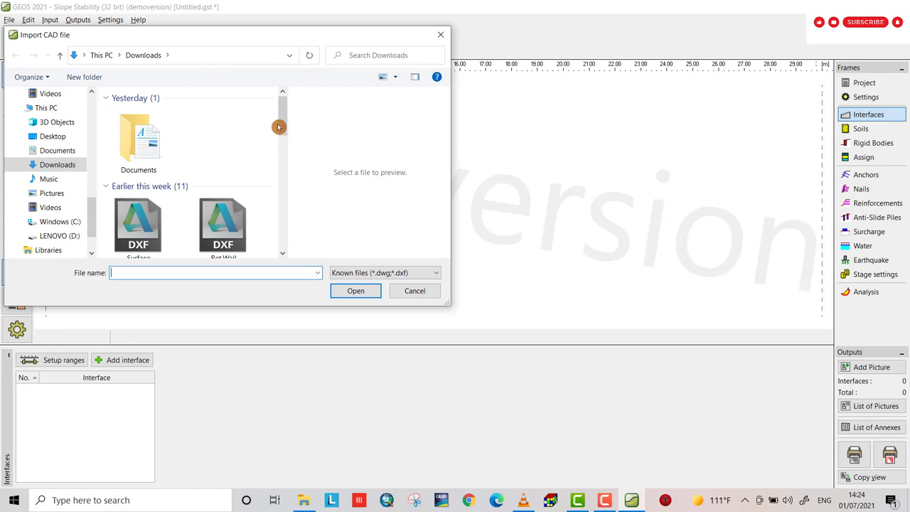
{"action": "left_click_drag", "start_coordinate": [280, 122], "coordinate": [280, 130]}
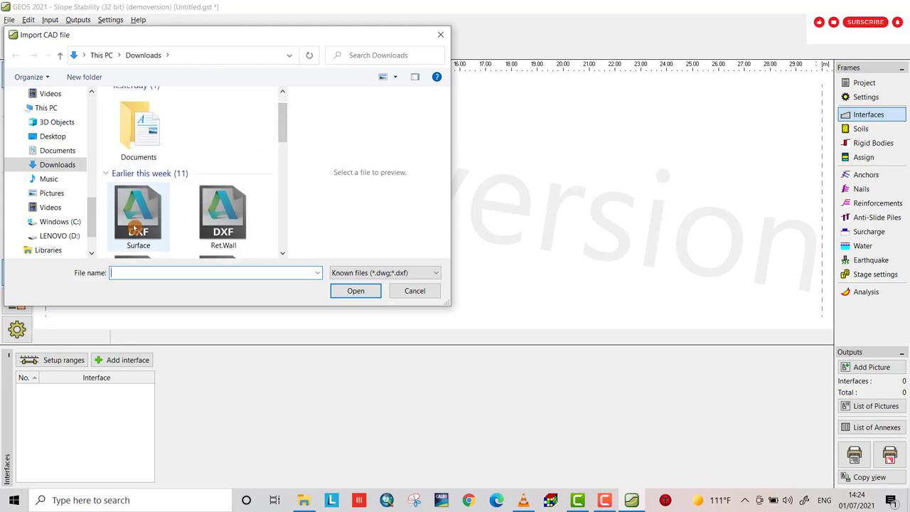
{"action": "left_click", "coordinate": [138, 217]}
{"action": "left_click", "coordinate": [355, 291]}
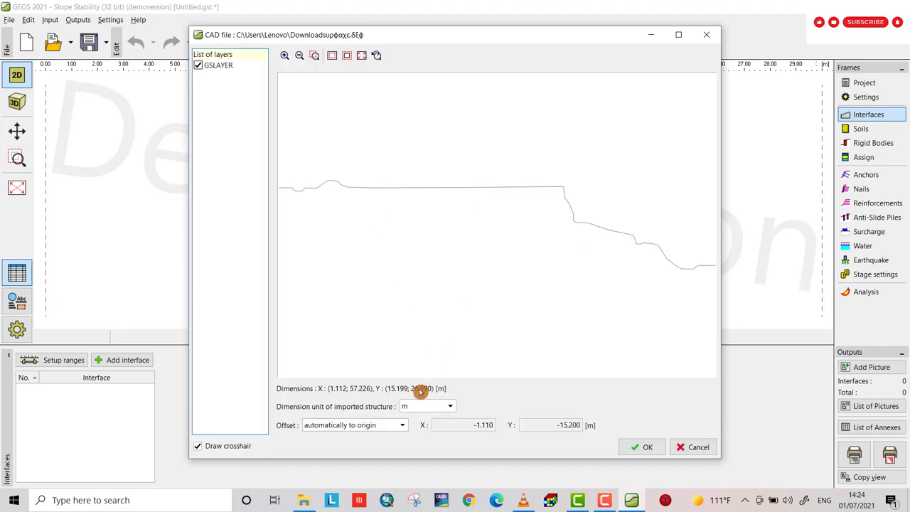
{"action": "left_click", "coordinate": [451, 409]}
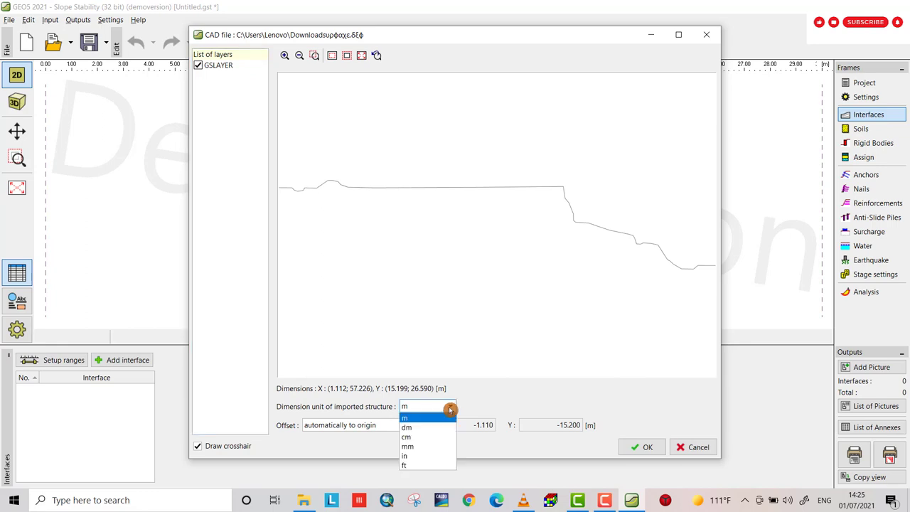
{"action": "left_click", "coordinate": [425, 418]}
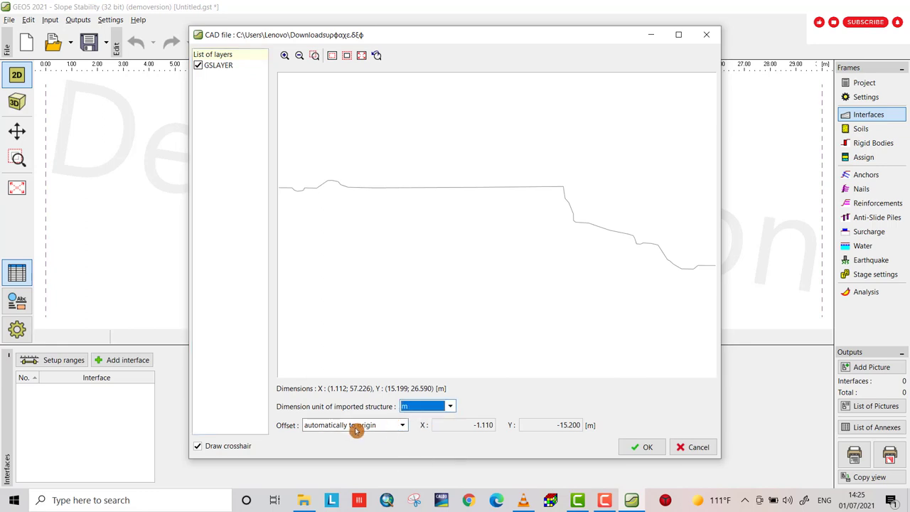
{"action": "left_click", "coordinate": [394, 427]}
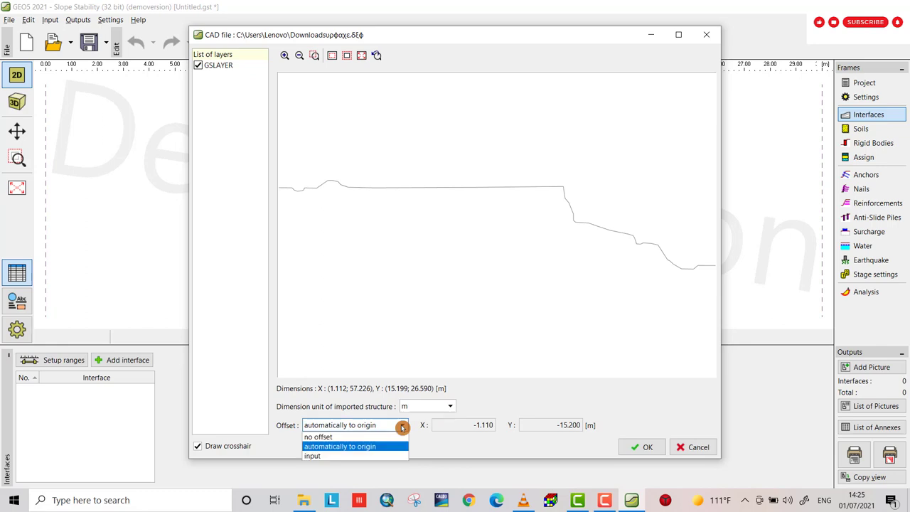
{"action": "left_click", "coordinate": [357, 435]}
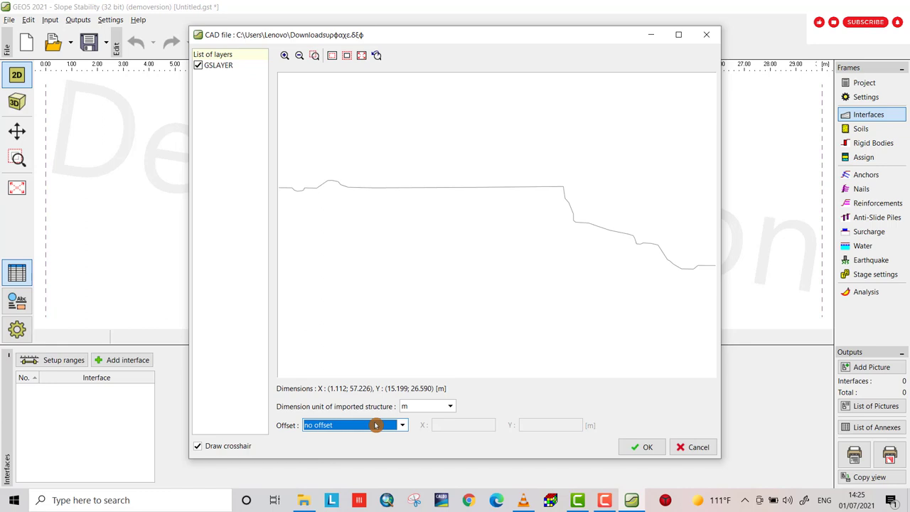
{"action": "left_click", "coordinate": [641, 447]}
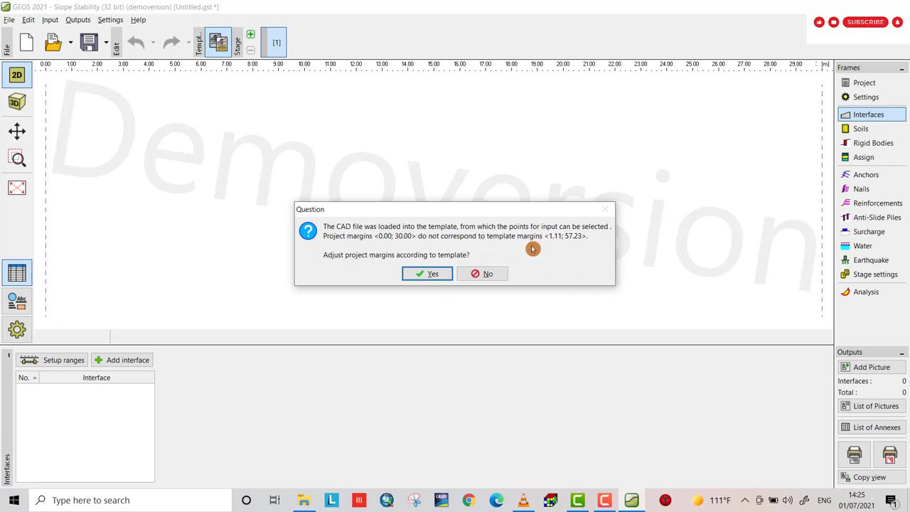
Step: Adjust the project margins to the imported template and begin a new interface
{"action": "left_click", "coordinate": [422, 274]}
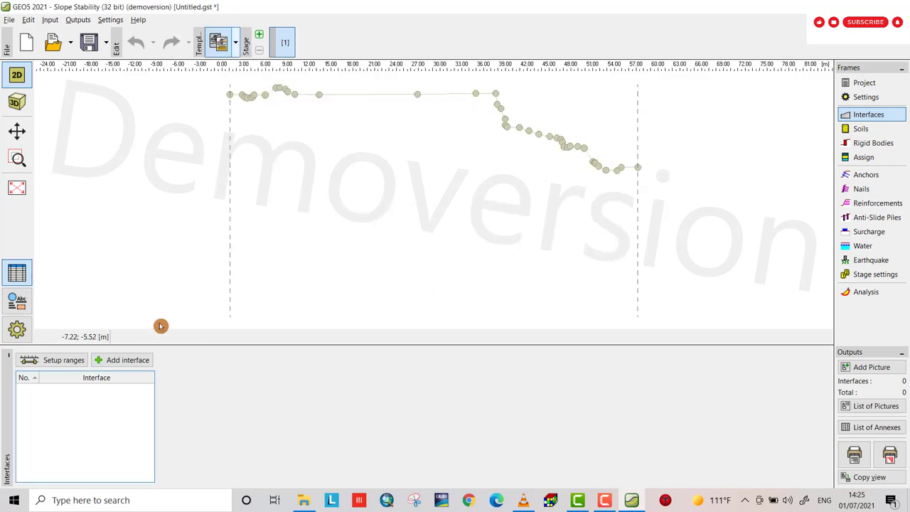
{"action": "left_click", "coordinate": [123, 360]}
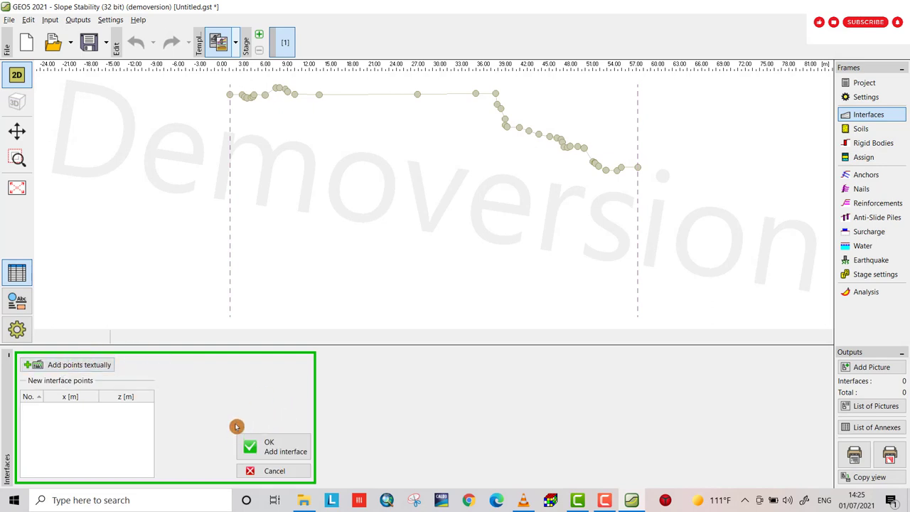
{"action": "left_click", "coordinate": [266, 443]}
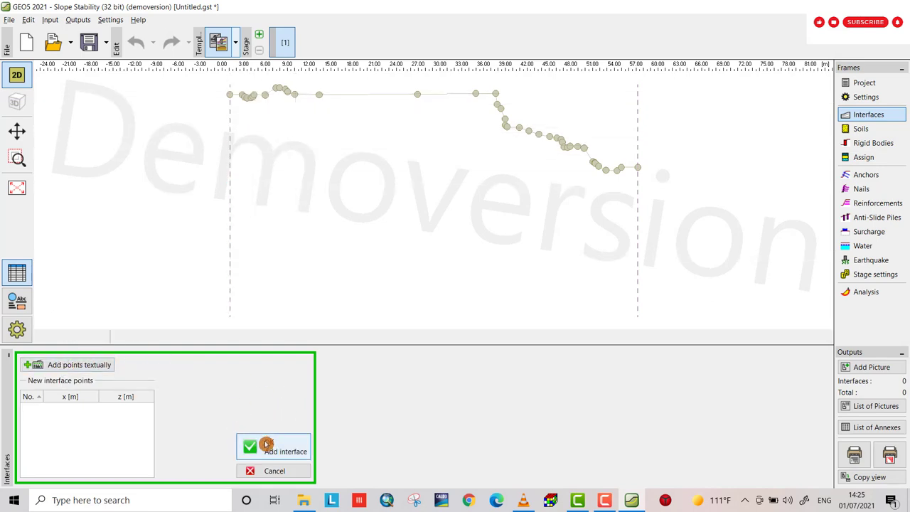
{"action": "scroll", "coordinate": [238, 100], "scroll_direction": "up", "scroll_amount": 3}
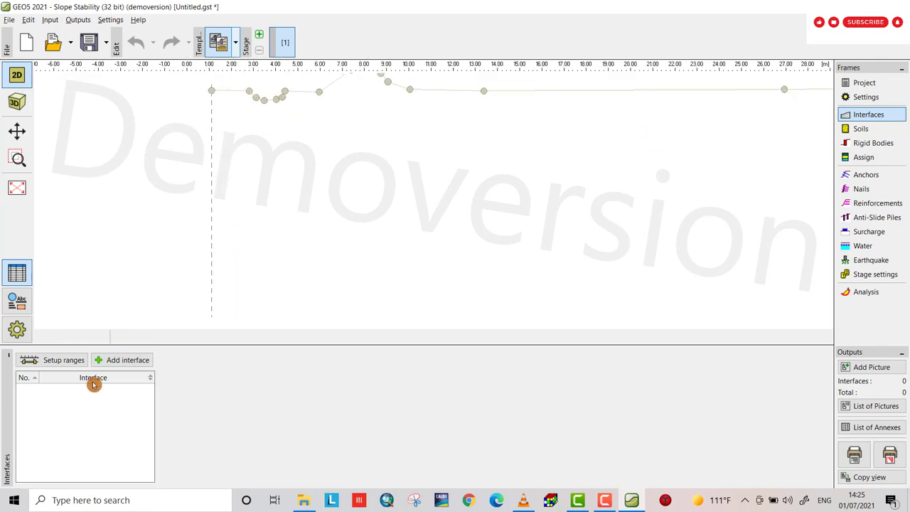
Step: Start a new interface and place its first point at 1.11, 25.65
{"action": "left_click", "coordinate": [115, 360]}
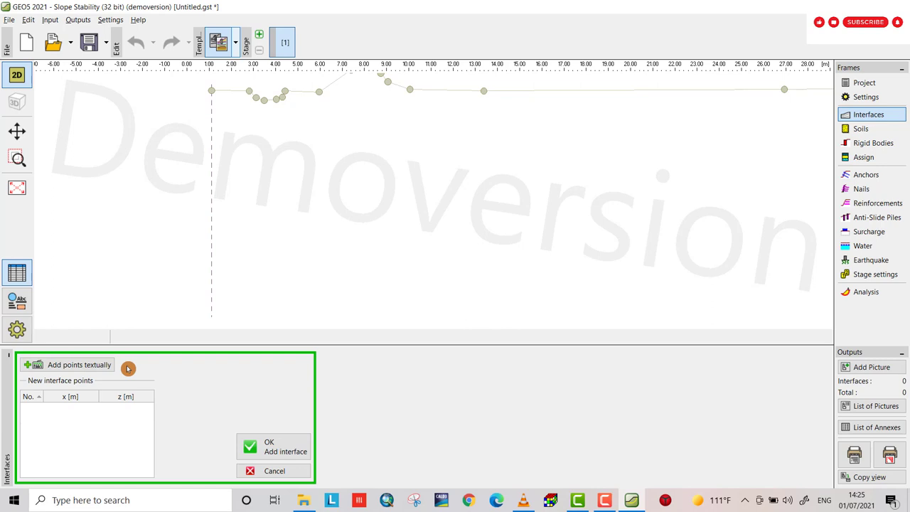
{"action": "left_click", "coordinate": [90, 366]}
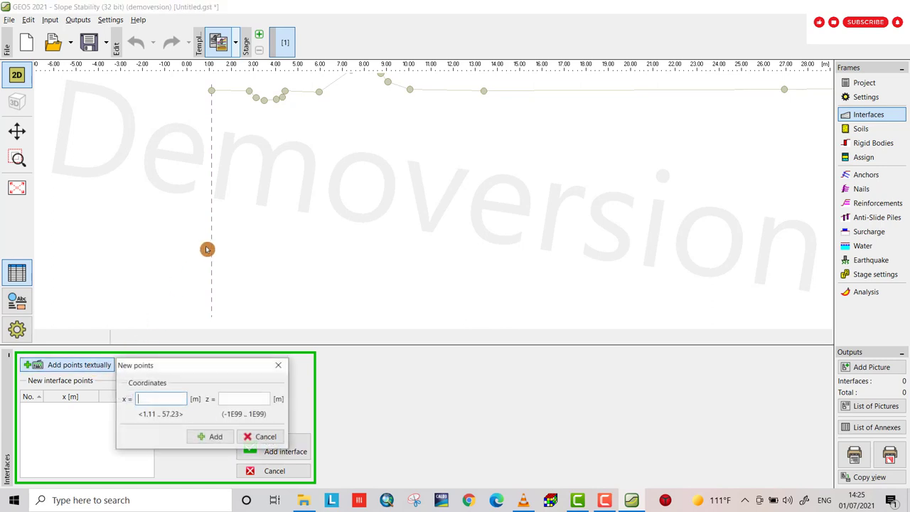
{"action": "left_click", "coordinate": [277, 364]}
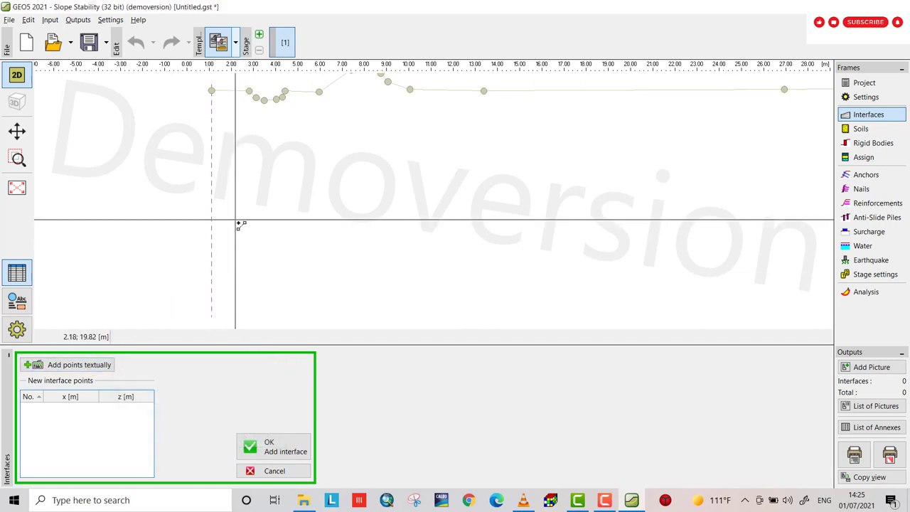
{"action": "left_click", "coordinate": [213, 90]}
{"action": "scroll", "coordinate": [258, 132], "scroll_direction": "up", "scroll_amount": 1}
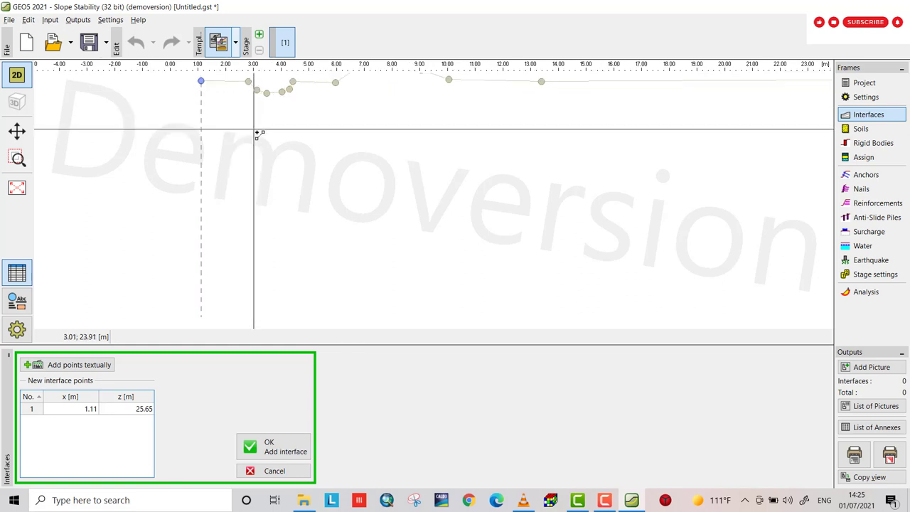
{"action": "left_click_drag", "start_coordinate": [258, 132], "coordinate": [260, 211]}
Step: Trace interface points 2–8 from 2.81, 25.63 up the rise to x 5.95
{"action": "left_click", "coordinate": [254, 163]}
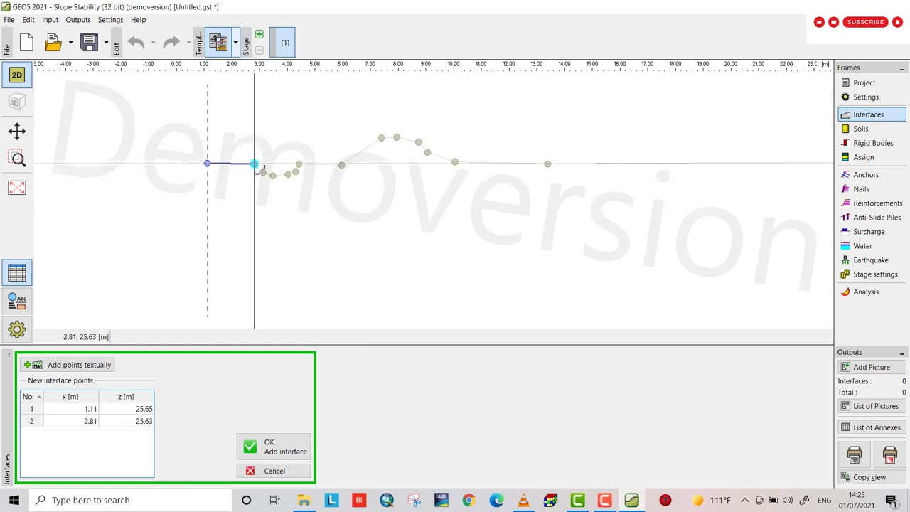
{"action": "scroll", "coordinate": [261, 173], "scroll_direction": "up", "scroll_amount": 2}
{"action": "left_click", "coordinate": [267, 178]}
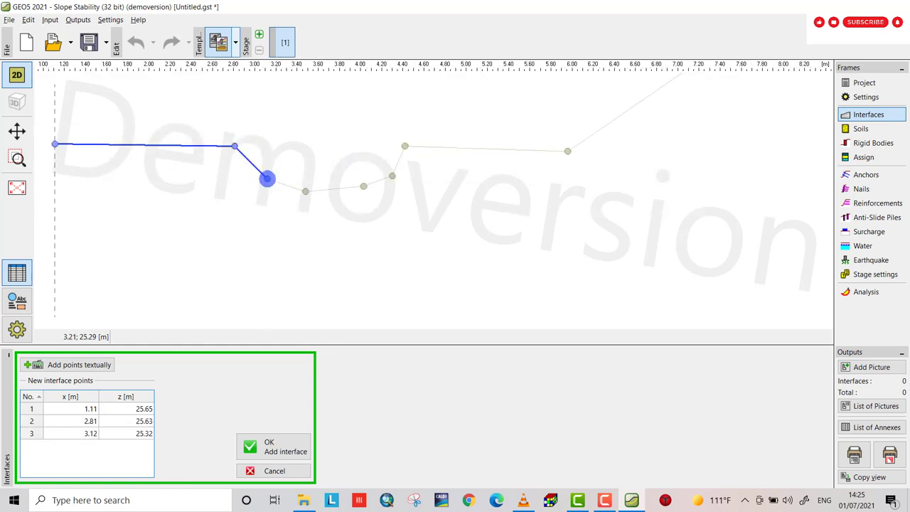
{"action": "left_click", "coordinate": [305, 193]}
{"action": "left_click", "coordinate": [363, 186]}
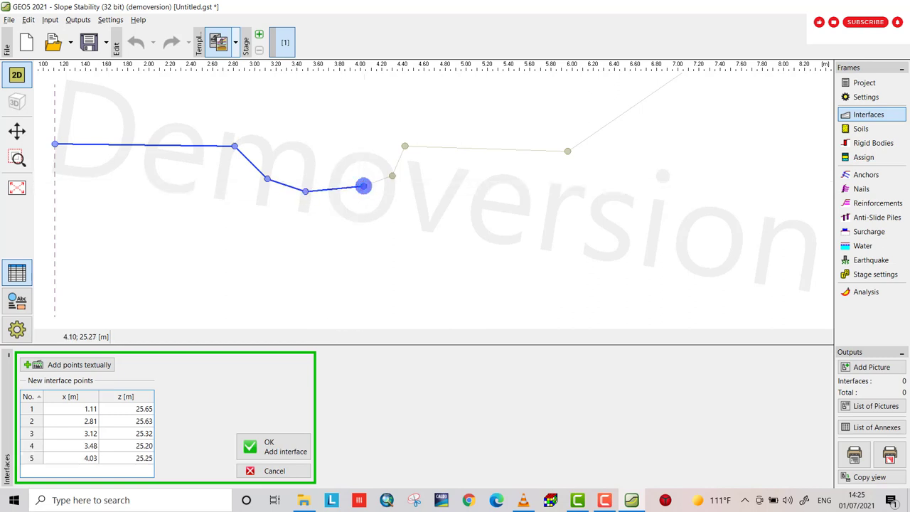
{"action": "left_click", "coordinate": [392, 176]}
{"action": "left_click", "coordinate": [405, 146]}
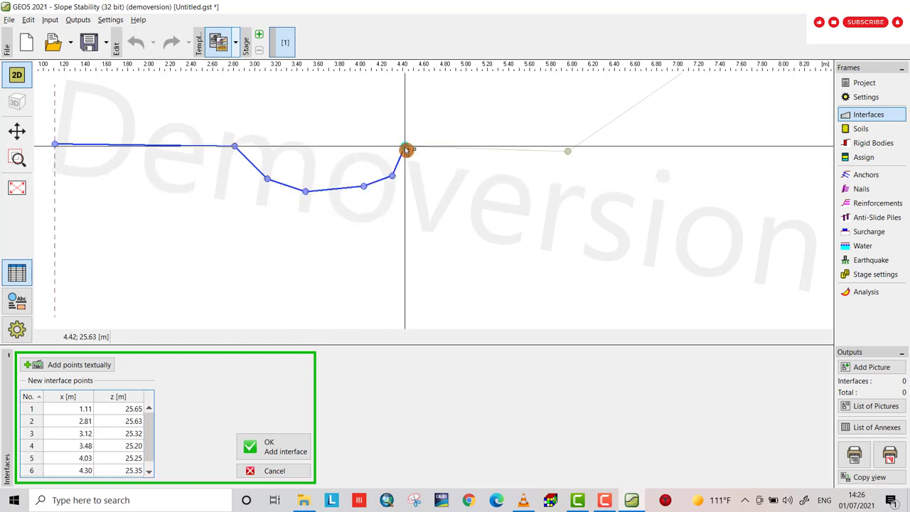
{"action": "left_click", "coordinate": [568, 150]}
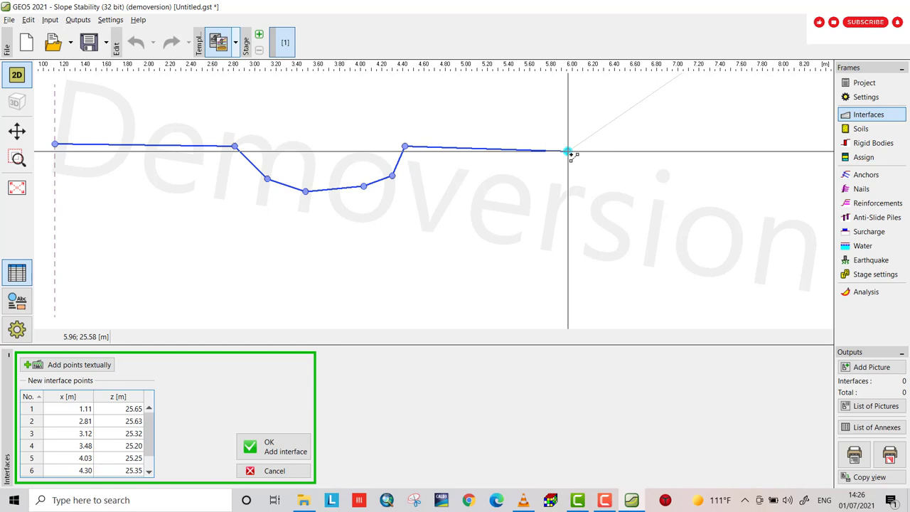
Step: Trace the interface over the hump and along the flat ground to the slope edge
{"action": "scroll", "coordinate": [564, 190], "scroll_direction": "down", "scroll_amount": 2}
{"action": "scroll", "coordinate": [565, 189], "scroll_direction": "down", "scroll_amount": 2}
{"action": "left_click", "coordinate": [614, 144]}
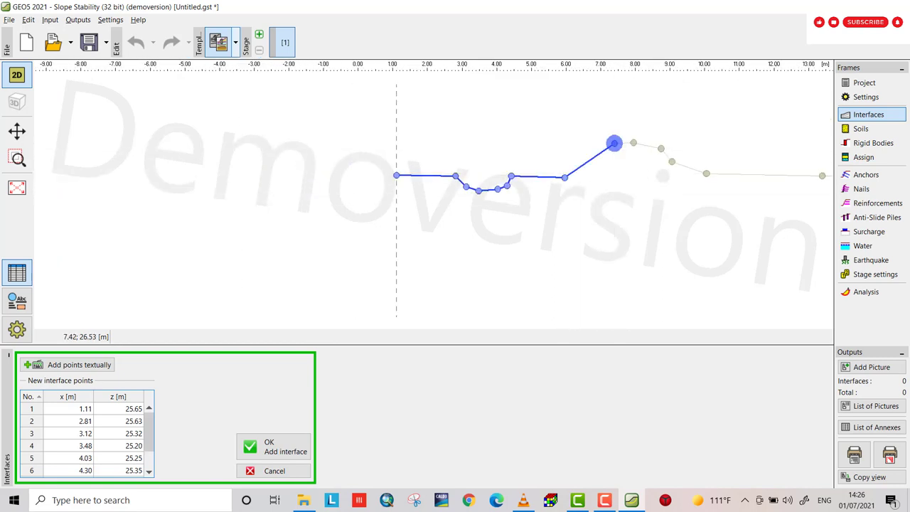
{"action": "left_click", "coordinate": [633, 143]}
{"action": "left_click", "coordinate": [660, 148]}
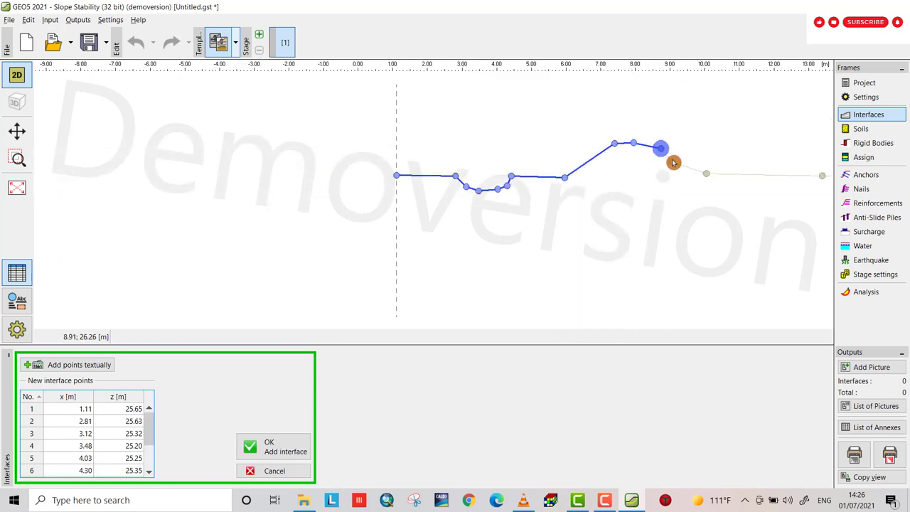
{"action": "left_click", "coordinate": [672, 163]}
{"action": "left_click", "coordinate": [706, 173]}
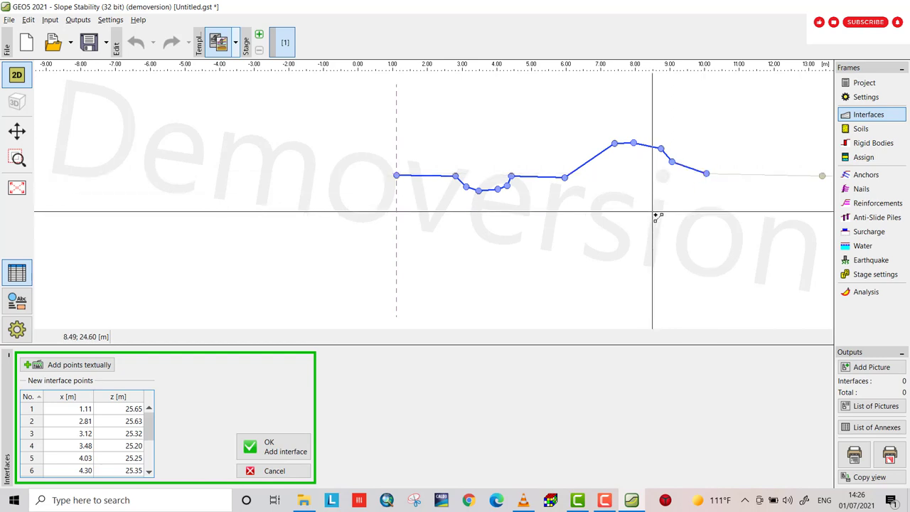
{"action": "left_click_drag", "start_coordinate": [568, 230], "coordinate": [319, 256]}
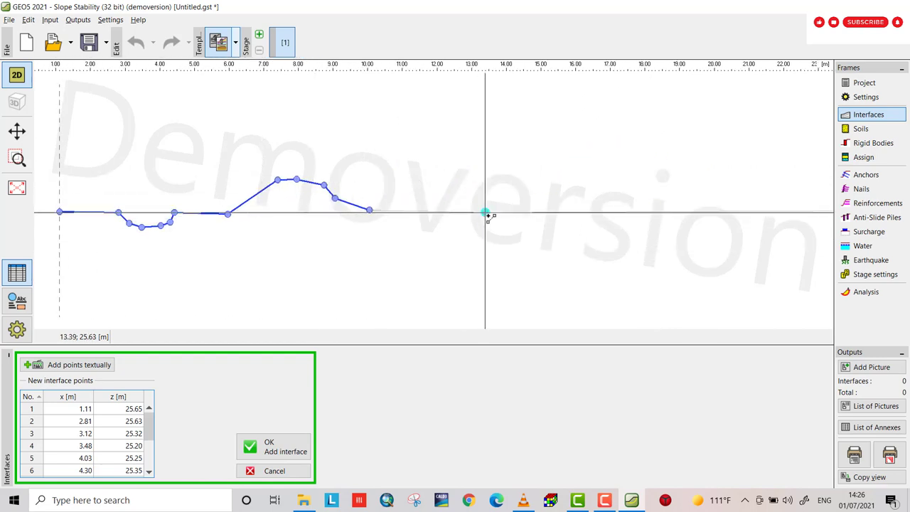
{"action": "scroll", "coordinate": [548, 218], "scroll_direction": "down", "scroll_amount": 3}
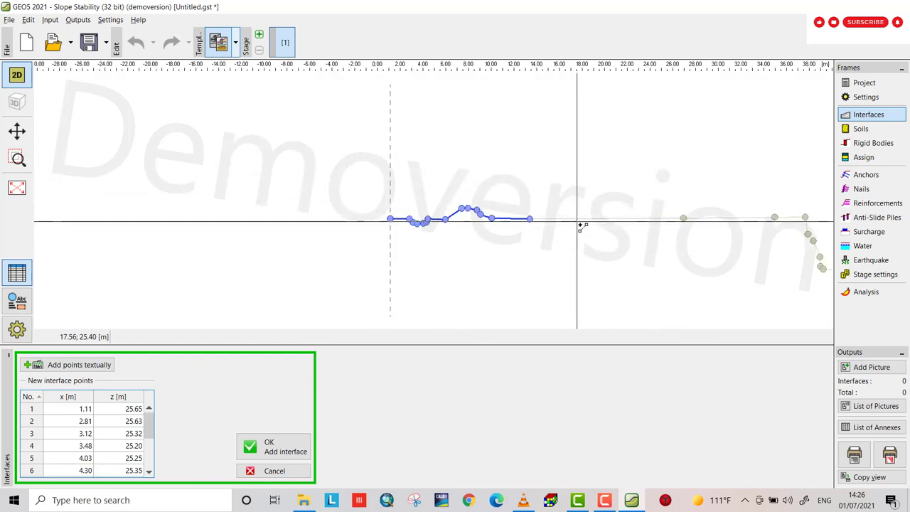
{"action": "left_click", "coordinate": [683, 218]}
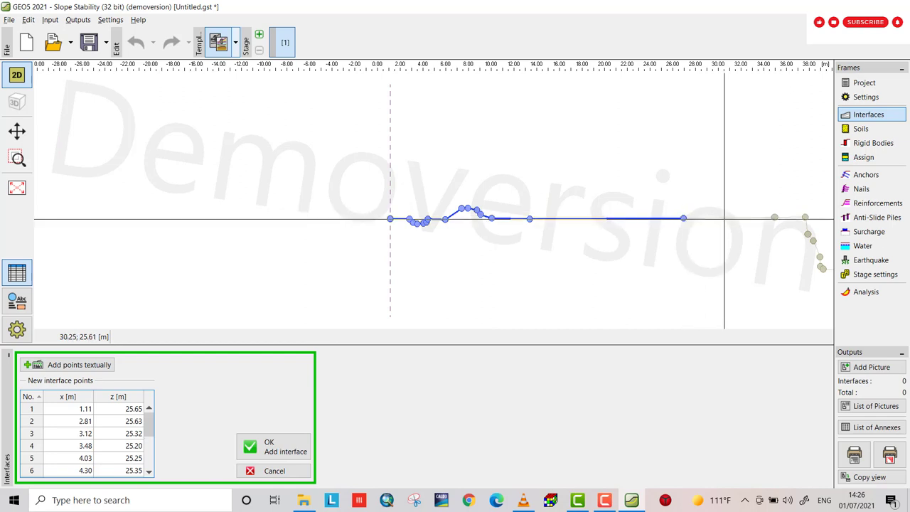
{"action": "left_click", "coordinate": [774, 217]}
{"action": "left_click", "coordinate": [805, 218]}
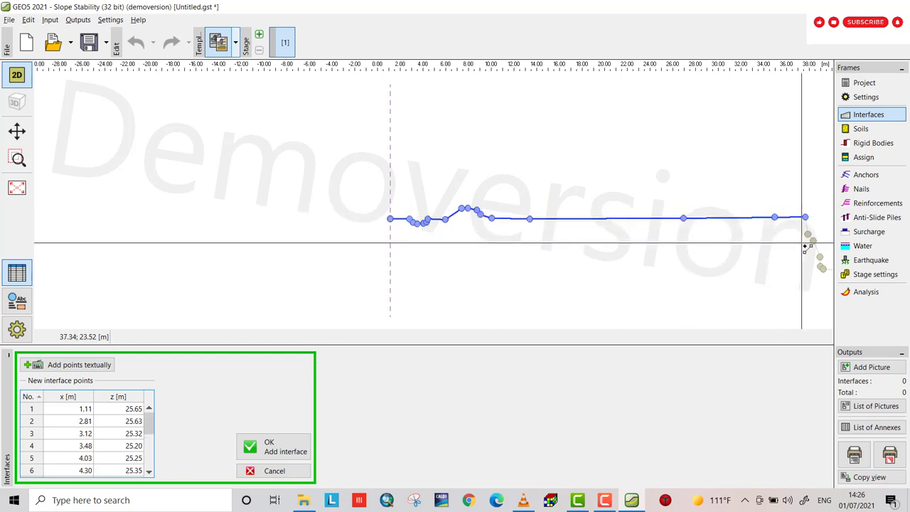
Step: Add interface points 18–23, from 37.89, 24.30 down to 40.96, 21.10
{"action": "left_click_drag", "start_coordinate": [807, 246], "coordinate": [398, 204]}
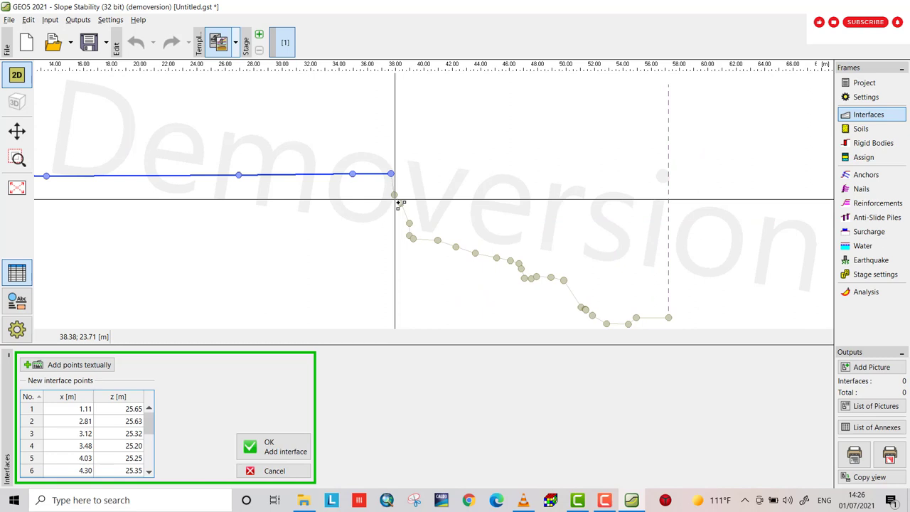
{"action": "left_click", "coordinate": [396, 195]}
{"action": "scroll", "coordinate": [398, 192], "scroll_direction": "up", "scroll_amount": 5}
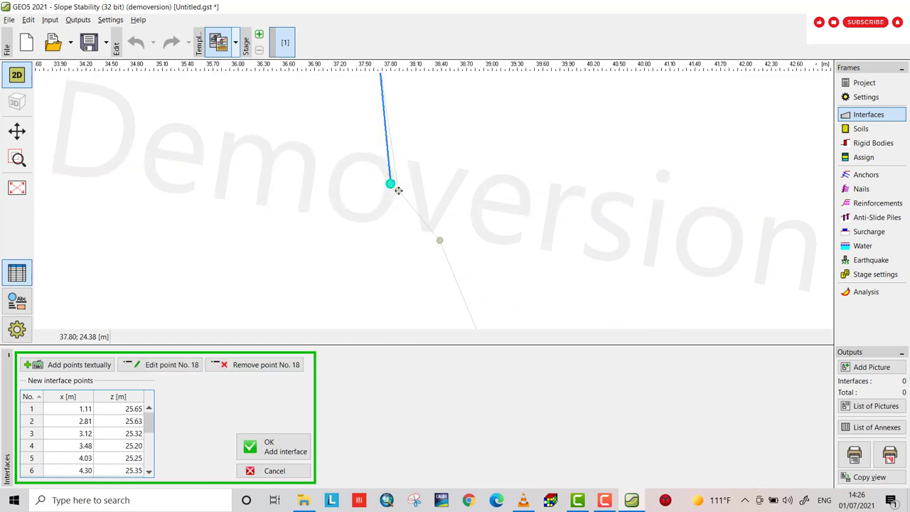
{"action": "scroll", "coordinate": [398, 192], "scroll_direction": "up", "scroll_amount": 3}
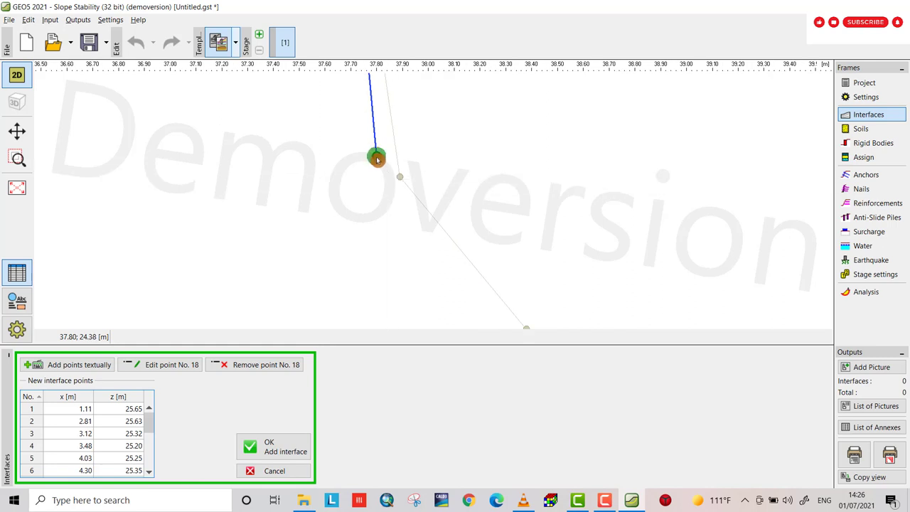
{"action": "scroll", "coordinate": [497, 210], "scroll_direction": "down", "scroll_amount": 3}
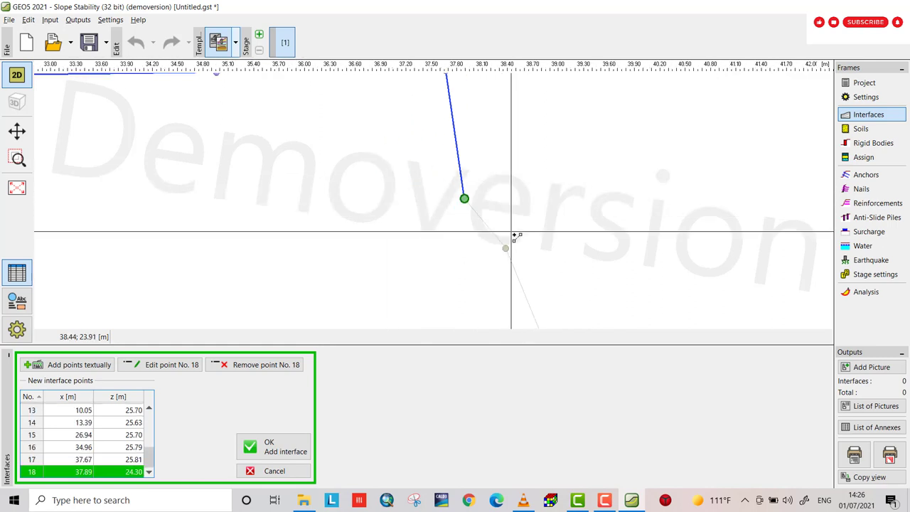
{"action": "left_click", "coordinate": [506, 248]}
{"action": "scroll", "coordinate": [521, 221], "scroll_direction": "down", "scroll_amount": 3}
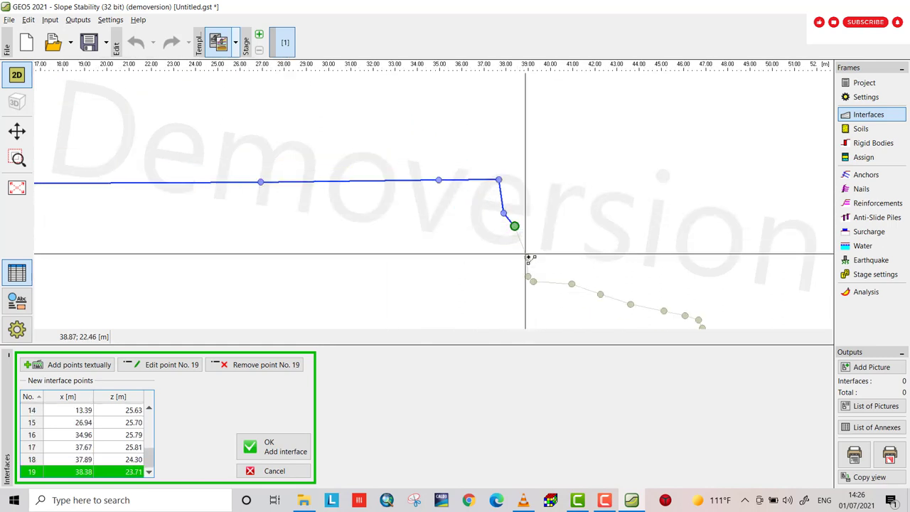
{"action": "left_click", "coordinate": [527, 257]}
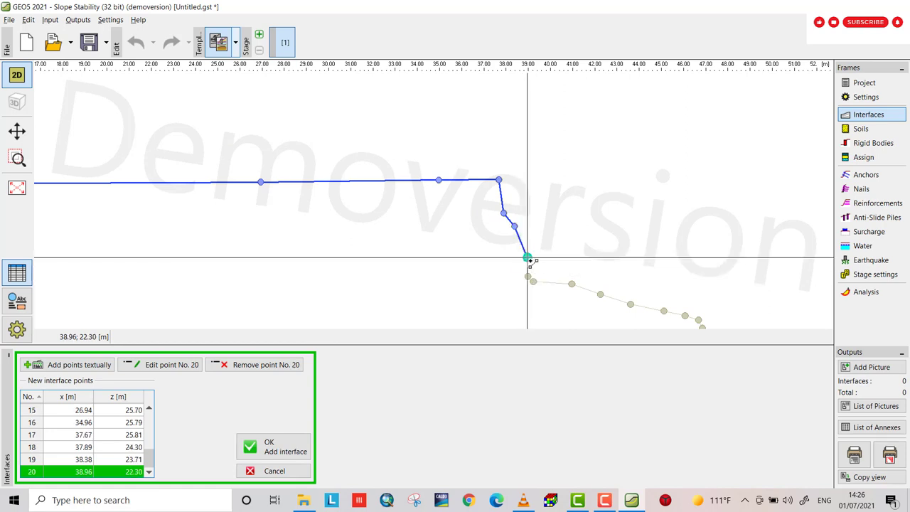
{"action": "left_click", "coordinate": [526, 275]}
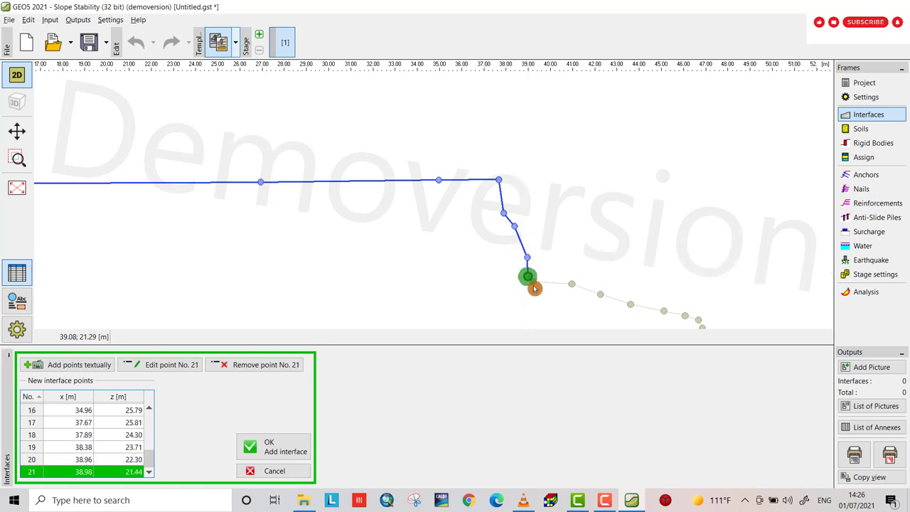
{"action": "scroll", "coordinate": [527, 273], "scroll_direction": "up", "scroll_amount": 3}
{"action": "left_click", "coordinate": [527, 270]}
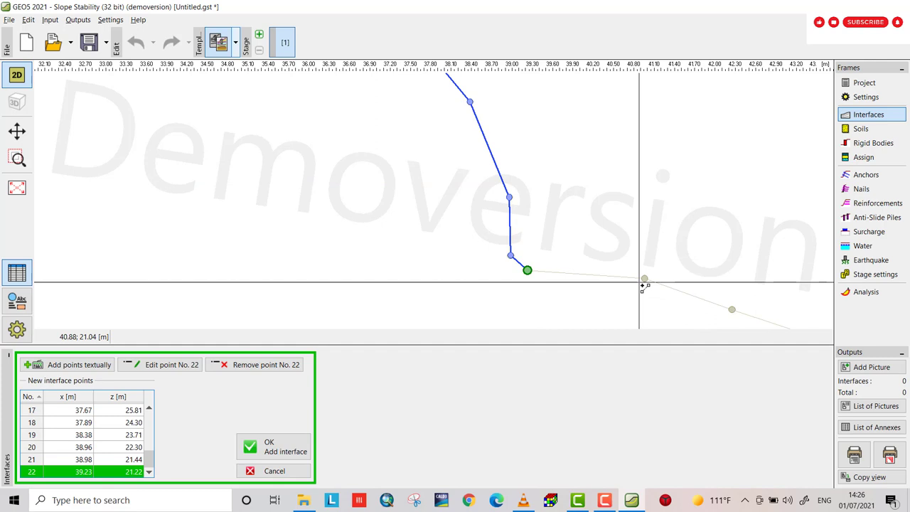
{"action": "left_click", "coordinate": [644, 278]}
Step: Add interface points 24–32, from 42.25, 20.64 down to 47.92, 18.55
{"action": "scroll", "coordinate": [638, 295], "scroll_direction": "down", "scroll_amount": 3}
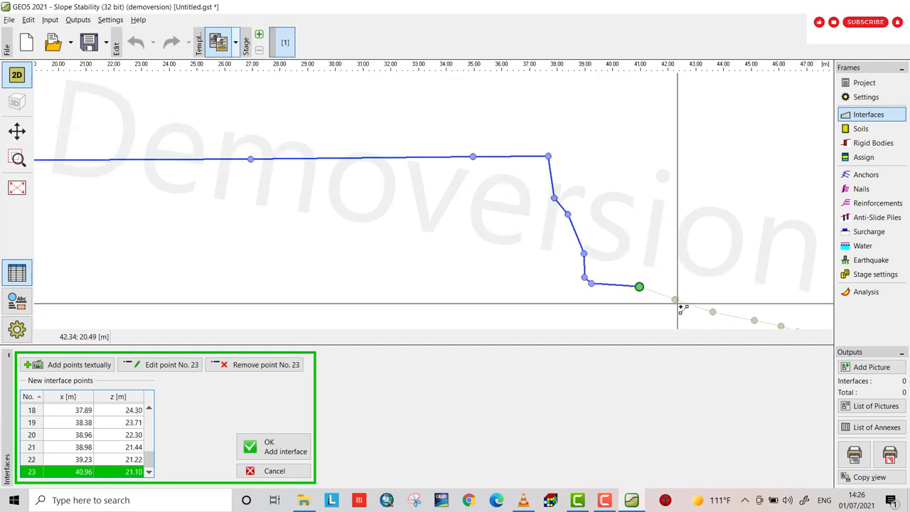
{"action": "left_click", "coordinate": [674, 300]}
{"action": "left_click_drag", "start_coordinate": [702, 265], "coordinate": [443, 173]}
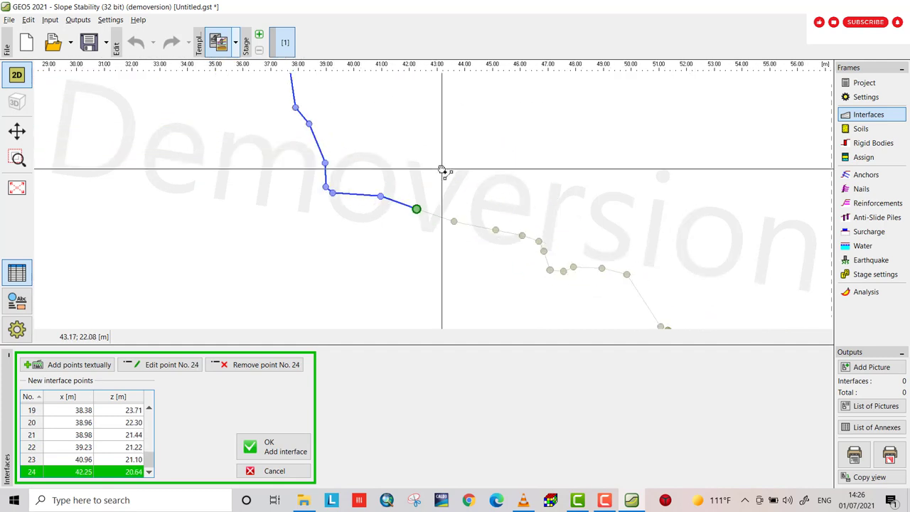
{"action": "left_click", "coordinate": [454, 222]}
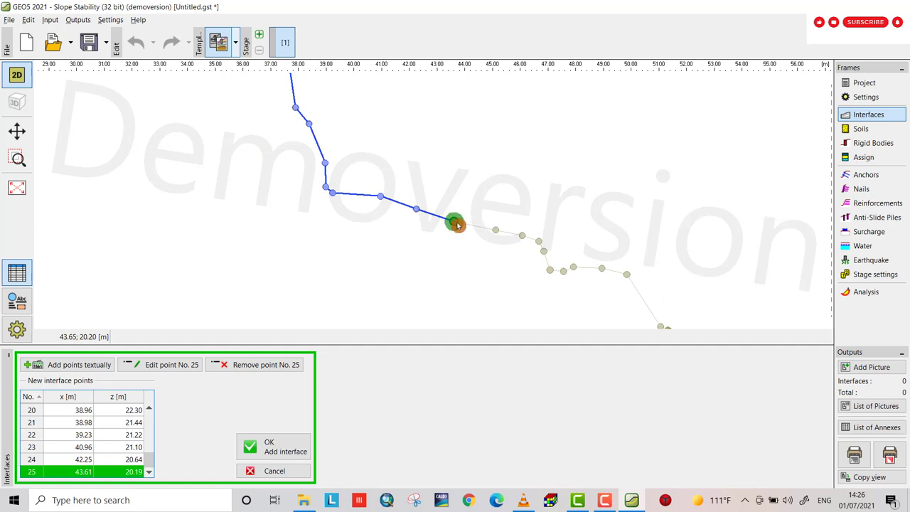
{"action": "left_click", "coordinate": [496, 230]}
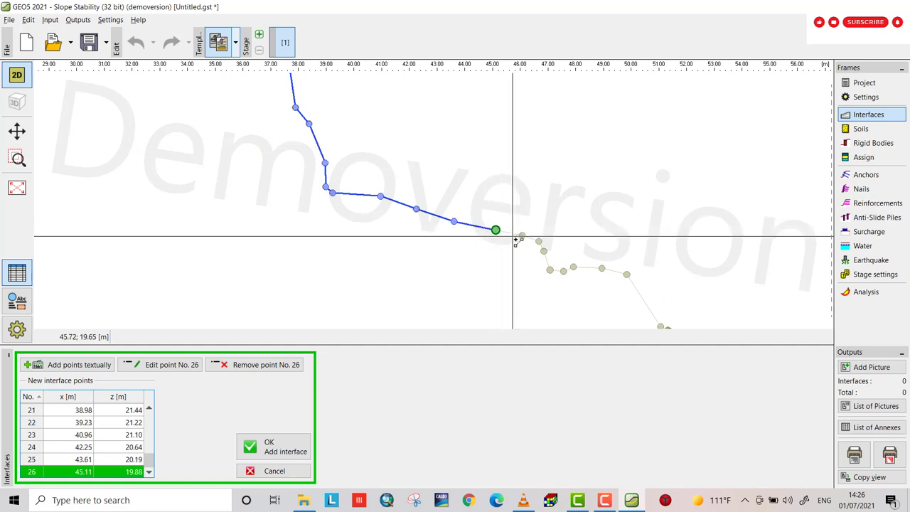
{"action": "left_click", "coordinate": [521, 235]}
{"action": "scroll", "coordinate": [533, 241], "scroll_direction": "up", "scroll_amount": 3}
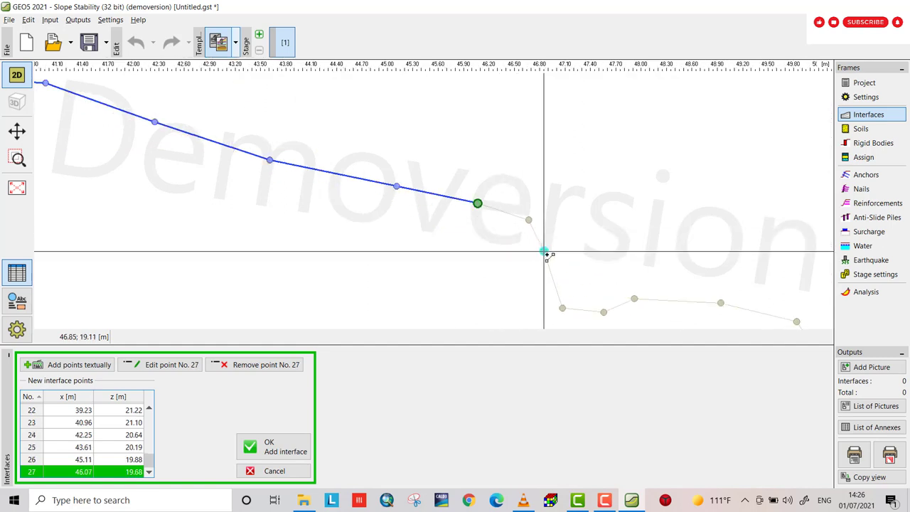
{"action": "left_click", "coordinate": [529, 221]}
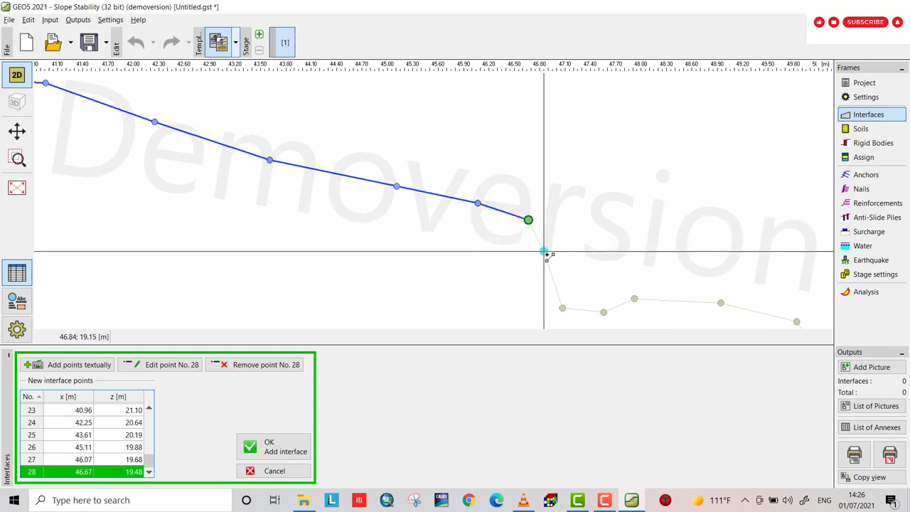
{"action": "left_click", "coordinate": [543, 251]}
{"action": "left_click", "coordinate": [562, 308]}
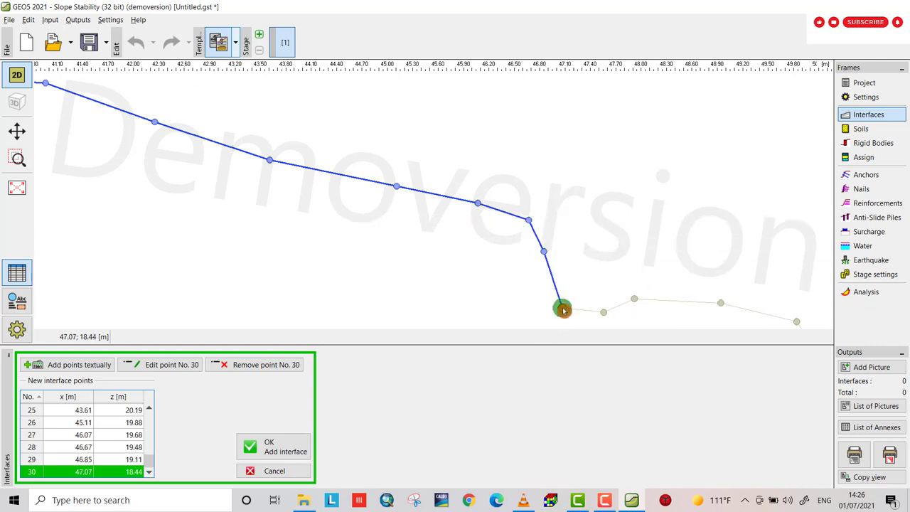
{"action": "left_click", "coordinate": [603, 312]}
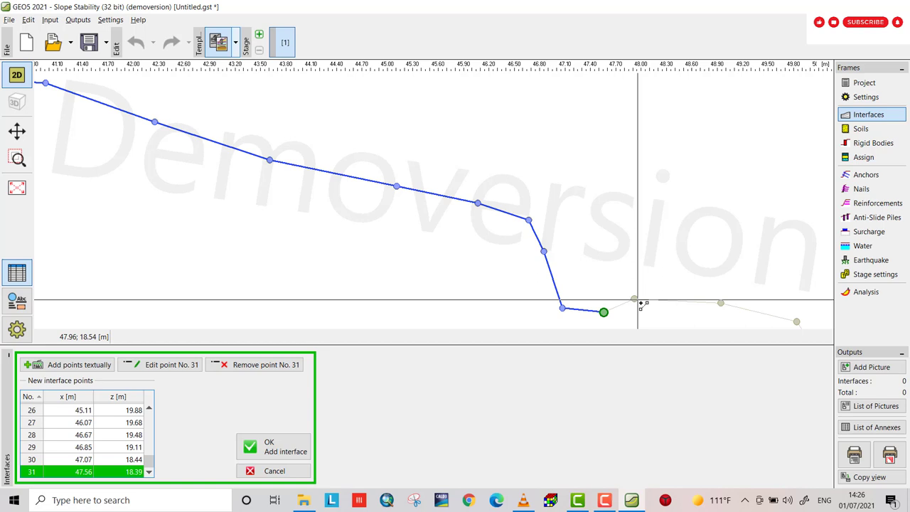
{"action": "left_click", "coordinate": [634, 299]}
Step: Add terrain points 33–36: 48.94; 18.50, 49.84; 18.28, 51.06; 16.40, 51.40; 16.20
{"action": "scroll", "coordinate": [487, 150], "scroll_direction": "down", "scroll_amount": 1}
{"action": "scroll", "coordinate": [507, 156], "scroll_direction": "up", "scroll_amount": 1}
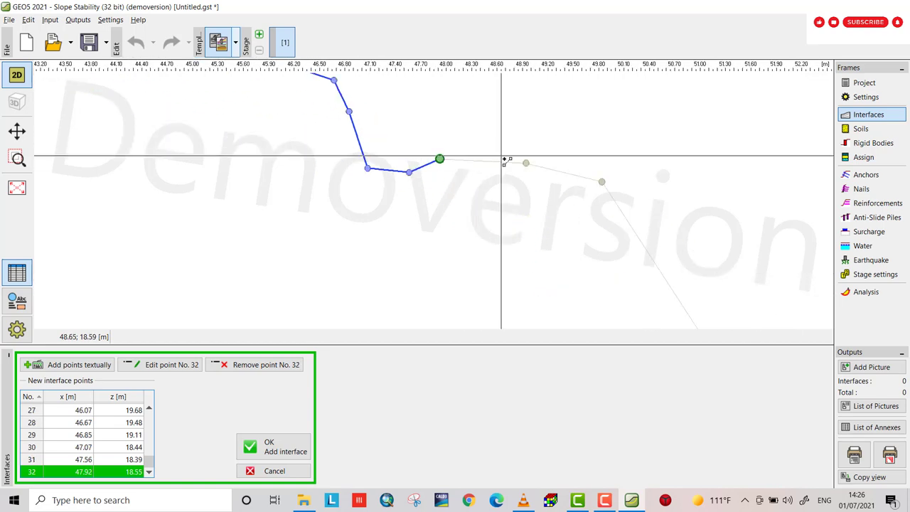
{"action": "left_click", "coordinate": [526, 164]}
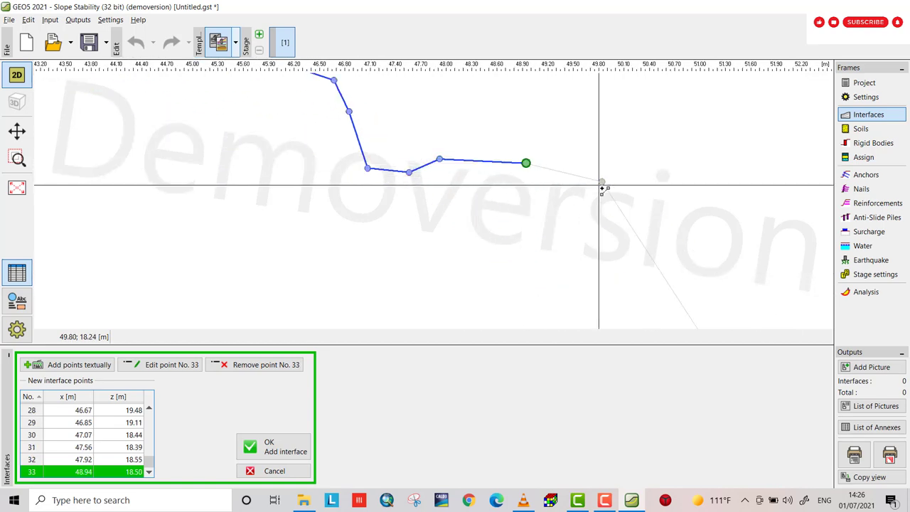
{"action": "left_click", "coordinate": [601, 181]}
{"action": "left_click_drag", "start_coordinate": [584, 229], "coordinate": [323, 146]}
{"action": "left_click", "coordinate": [476, 277]}
{"action": "scroll", "coordinate": [477, 278], "scroll_direction": "up", "scroll_amount": 2}
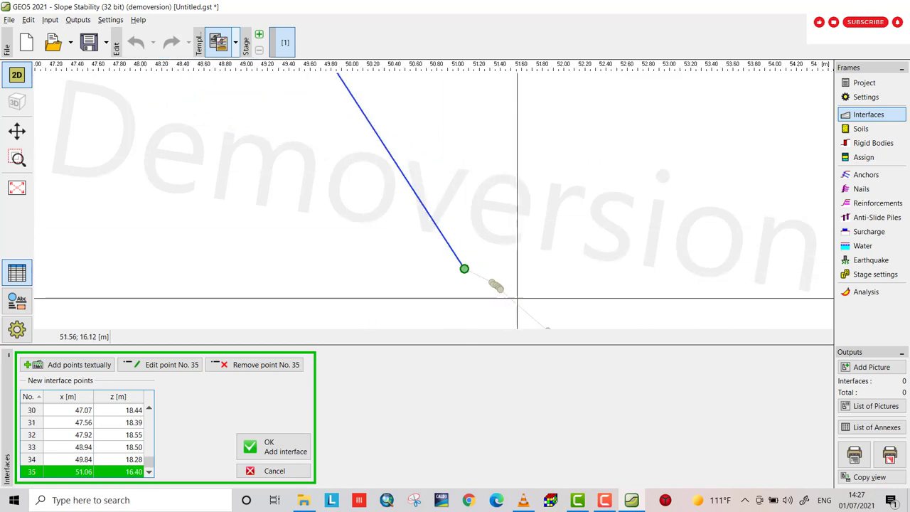
{"action": "left_click", "coordinate": [484, 280]}
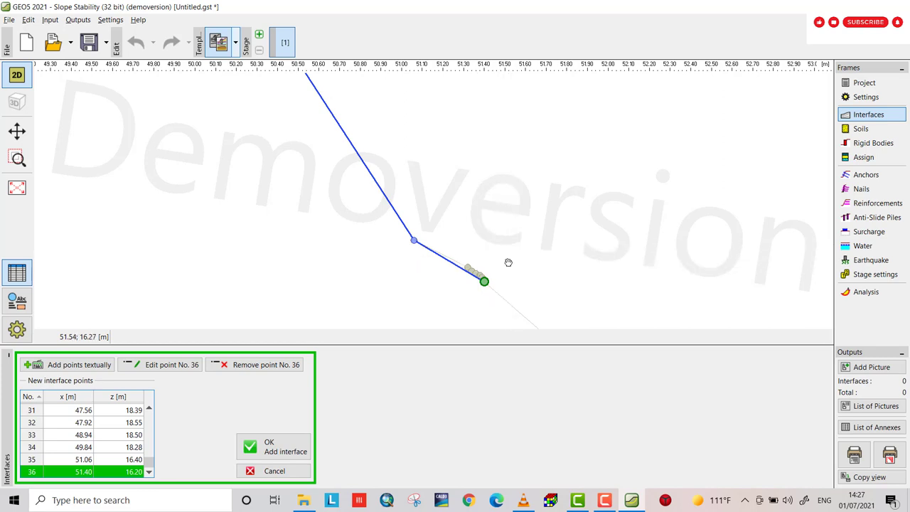
{"action": "left_click_drag", "start_coordinate": [506, 260], "coordinate": [425, 176]}
{"action": "scroll", "coordinate": [437, 177], "scroll_direction": "up", "scroll_amount": 1}
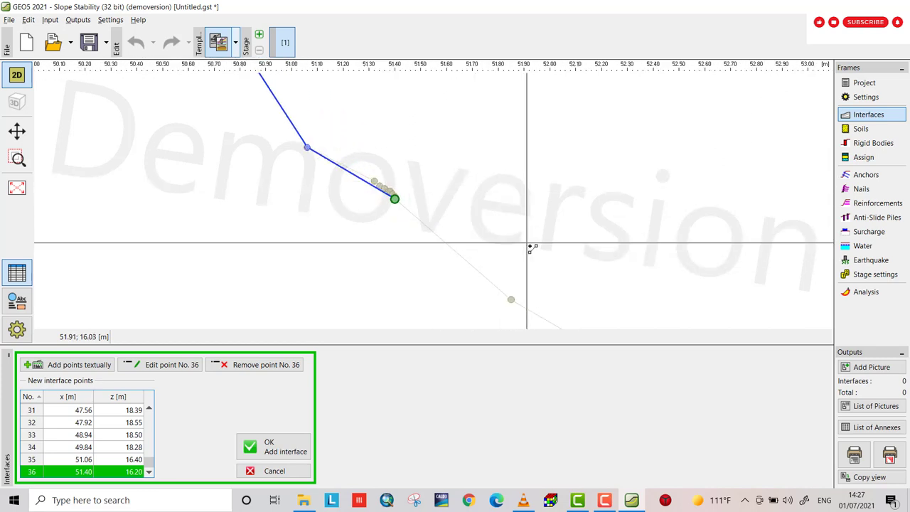
{"action": "left_click_drag", "start_coordinate": [516, 225], "coordinate": [419, 110]}
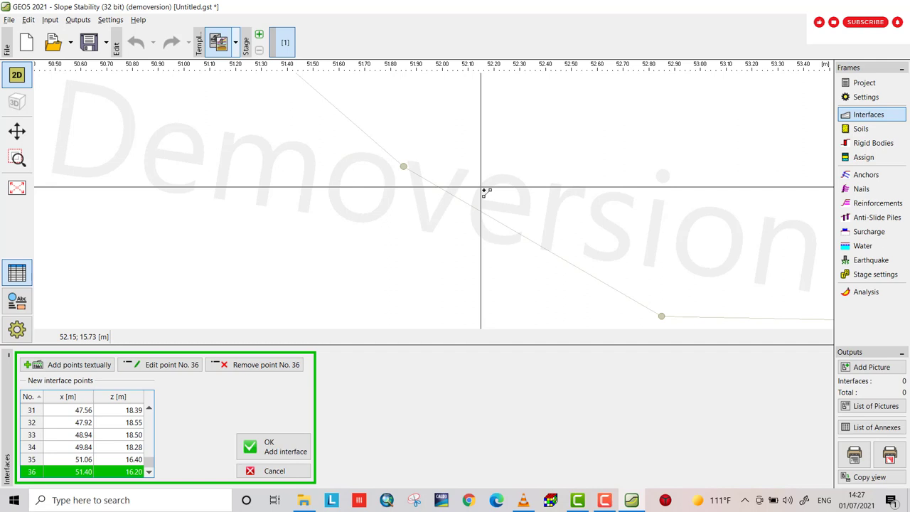
Step: Add points 37–41, snapping point 38 to 52.85; 15.23, ending at 57.23; 15.64
{"action": "left_click", "coordinate": [403, 171]}
{"action": "scroll", "coordinate": [447, 207], "scroll_direction": "down", "scroll_amount": 2}
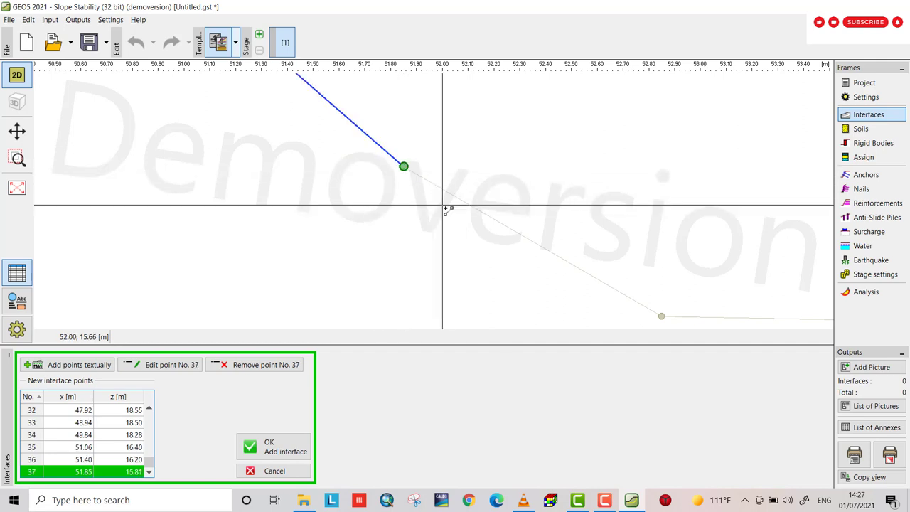
{"action": "left_click", "coordinate": [534, 260]}
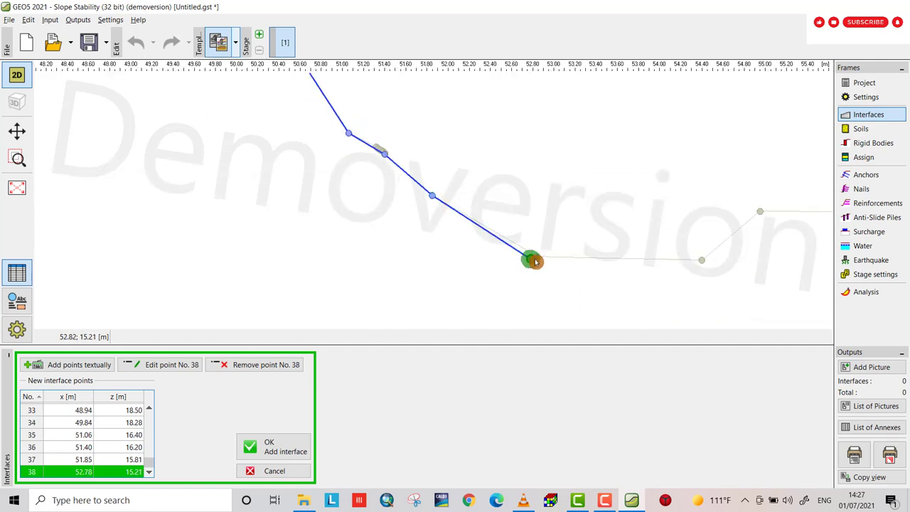
{"action": "scroll", "coordinate": [530, 263], "scroll_direction": "up", "scroll_amount": 3}
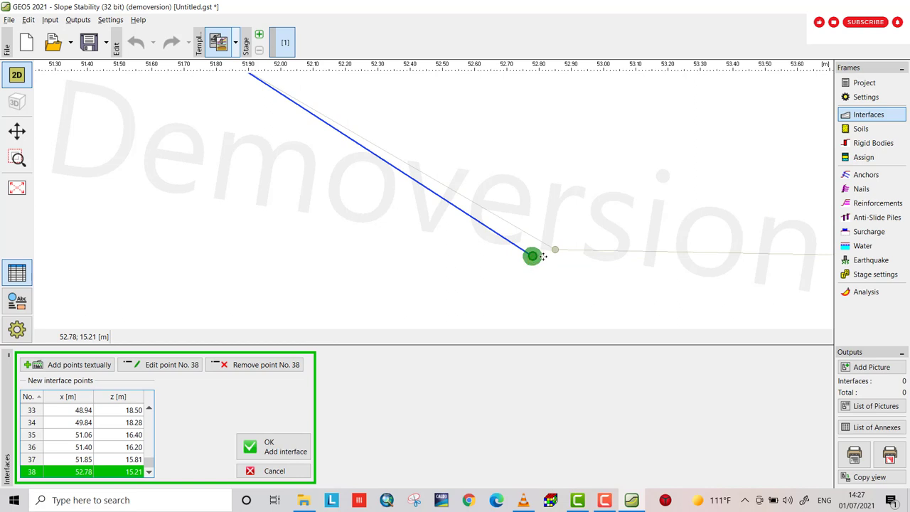
{"action": "mouse_move", "coordinate": [541, 256]}
{"action": "left_mouse_down"}
{"action": "mouse_move", "coordinate": [555, 249]}
{"action": "mouse_move", "coordinate": [236, 188]}
{"action": "left_mouse_up"}
{"action": "scroll", "coordinate": [561, 263], "scroll_direction": "down", "scroll_amount": 6}
{"action": "left_click", "coordinate": [368, 188]}
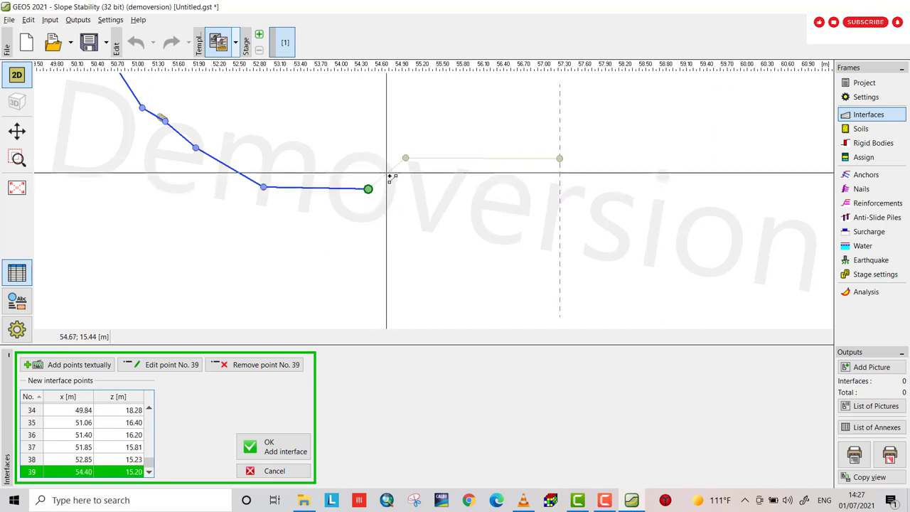
{"action": "left_click", "coordinate": [405, 158]}
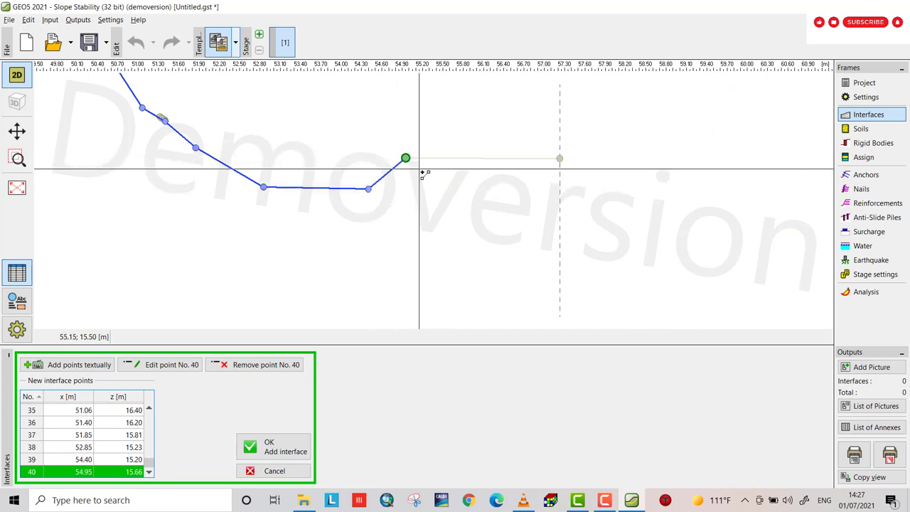
{"action": "left_click", "coordinate": [560, 160]}
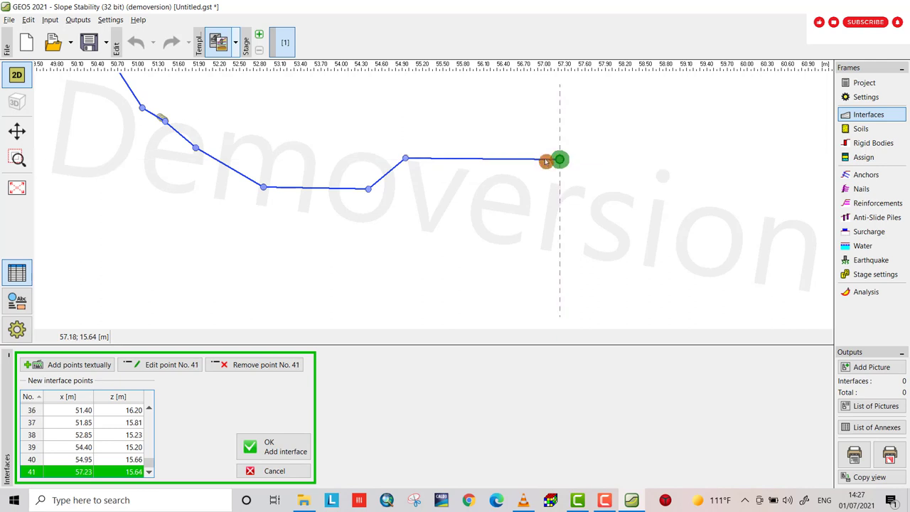
{"action": "left_click", "coordinate": [604, 502]}
{"action": "left_click", "coordinate": [604, 502]}
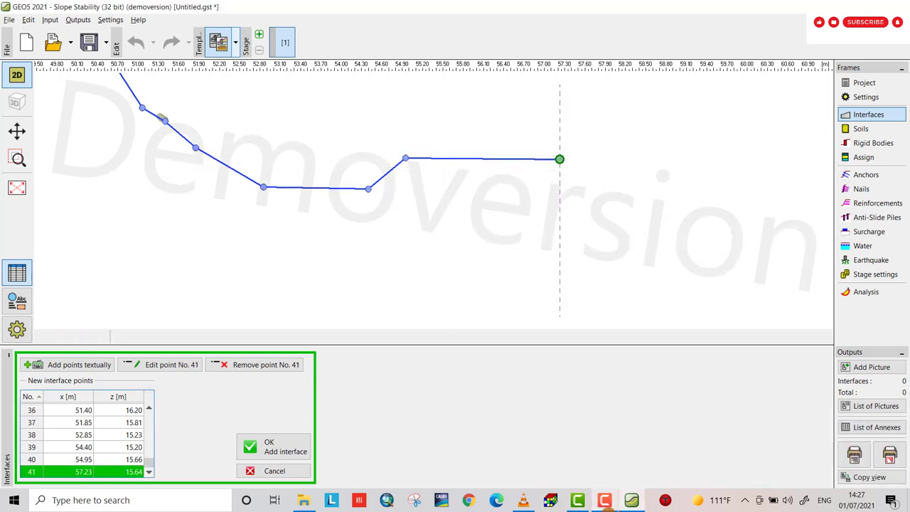
{"action": "scroll", "coordinate": [540, 300], "scroll_direction": "down", "scroll_amount": 4}
{"action": "scroll", "coordinate": [501, 263], "scroll_direction": "down", "scroll_amount": 3}
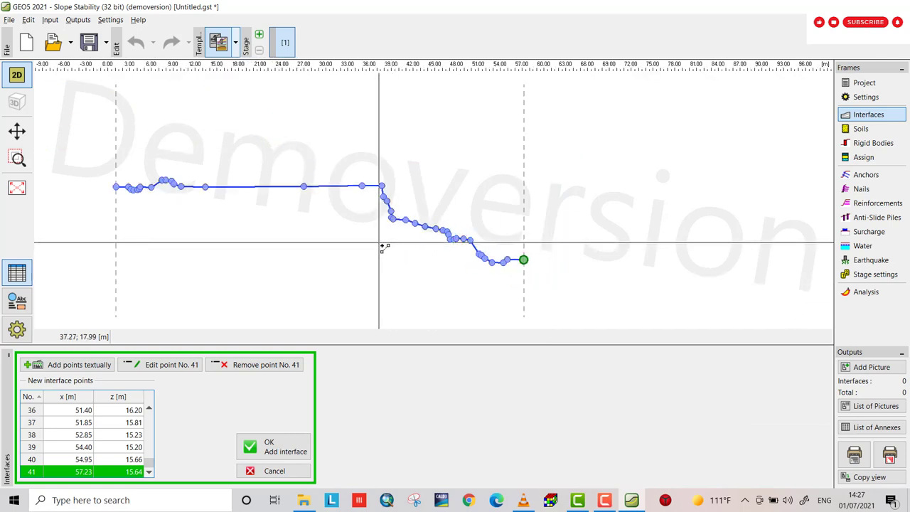
Step: Save the traced terrain as Interface 1 and start Interface 2 at 5.96; 25.58
{"action": "left_click", "coordinate": [263, 446]}
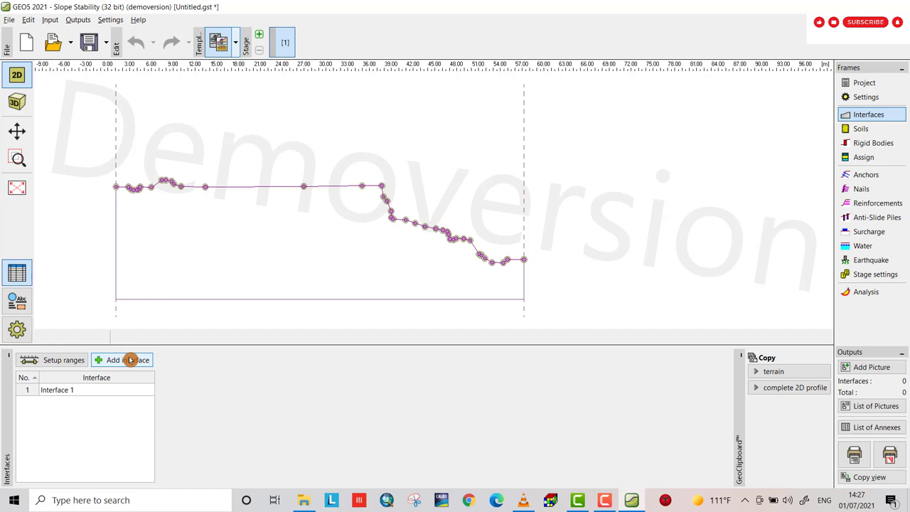
{"action": "left_click", "coordinate": [130, 360]}
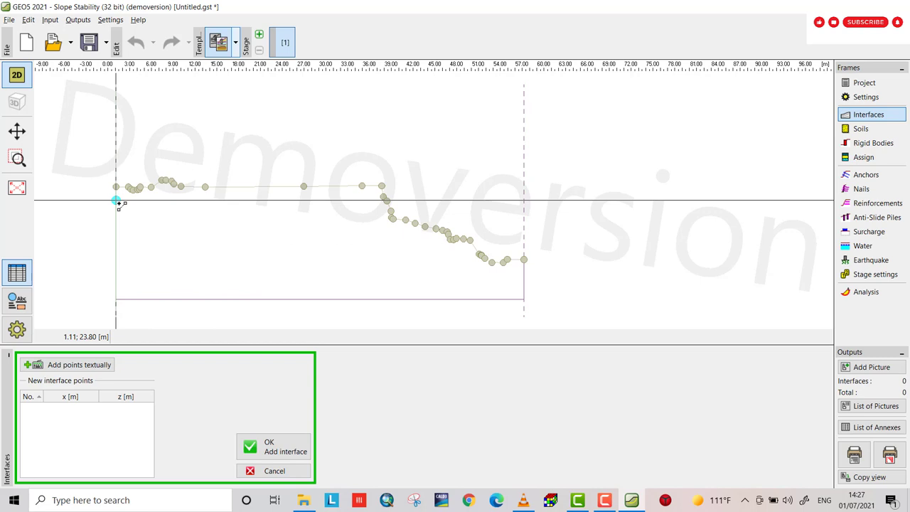
{"action": "left_click", "coordinate": [152, 188]}
Step: Continue Interface 2 through 16.80; 21.58, 30.04; 21.06, 35.12; 18.78, 41.97; 16.69 to 52.85; 15.23
{"action": "left_click", "coordinate": [229, 215]}
{"action": "left_click", "coordinate": [328, 223]}
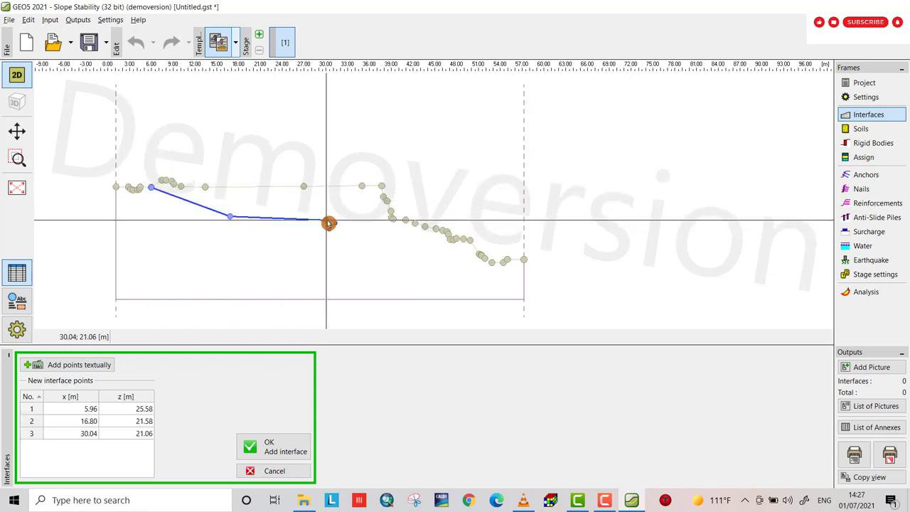
{"action": "left_click", "coordinate": [363, 236]}
{"action": "left_click", "coordinate": [413, 252]}
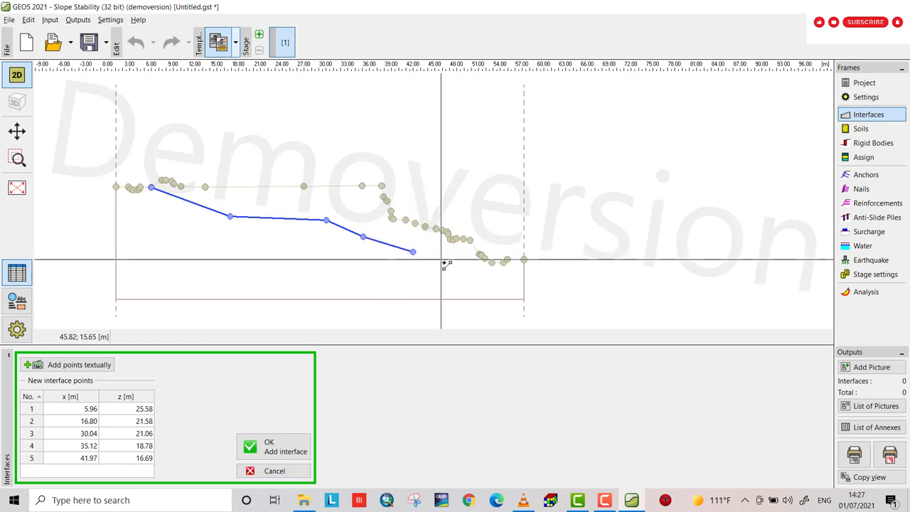
{"action": "left_click", "coordinate": [491, 262]}
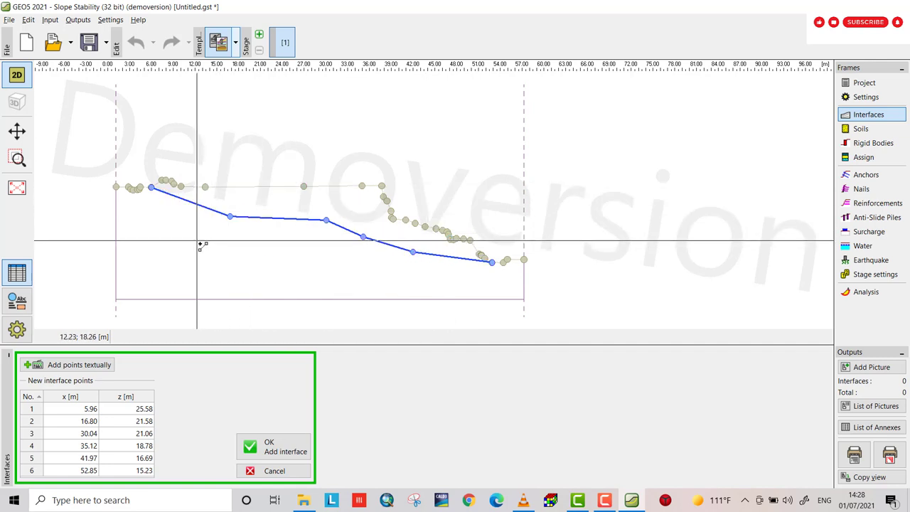
{"action": "left_click", "coordinate": [278, 435]}
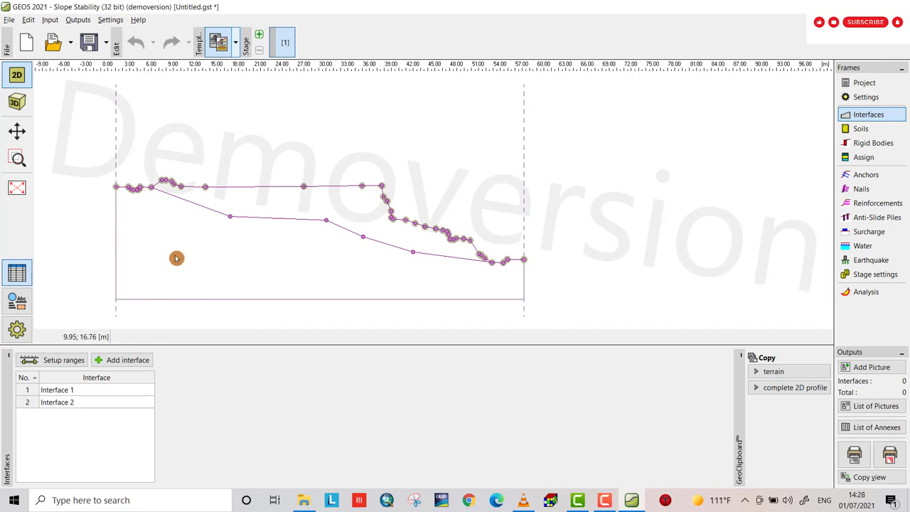
Step: Begin a third interface and close the textual point entry without adding points
{"action": "left_click", "coordinate": [132, 363]}
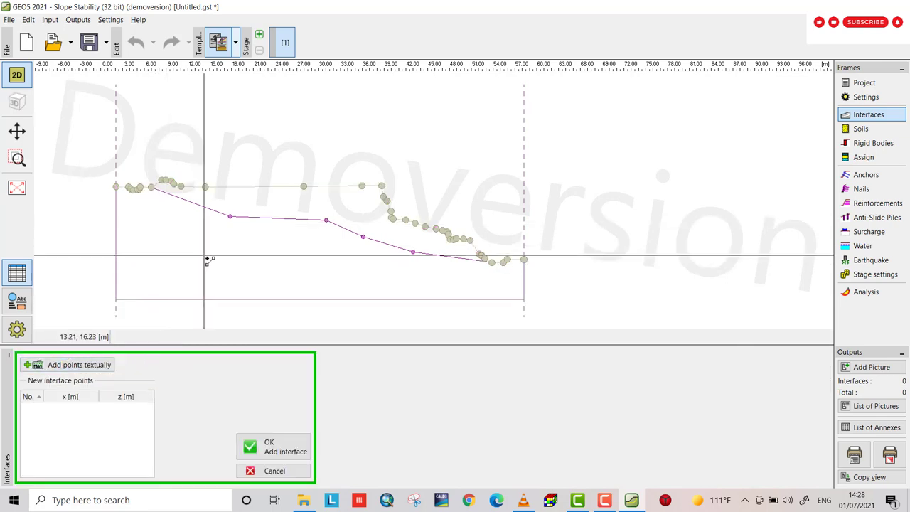
{"action": "left_click", "coordinate": [64, 366]}
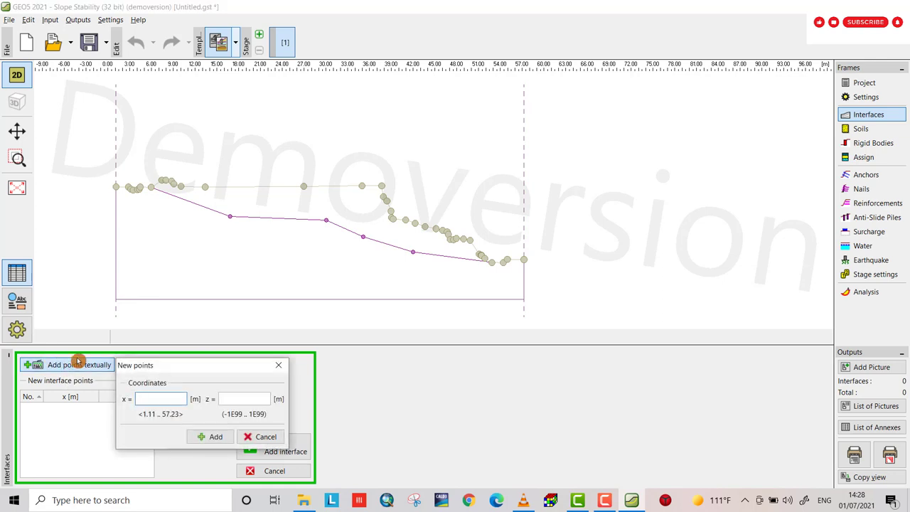
{"action": "left_click", "coordinate": [278, 366]}
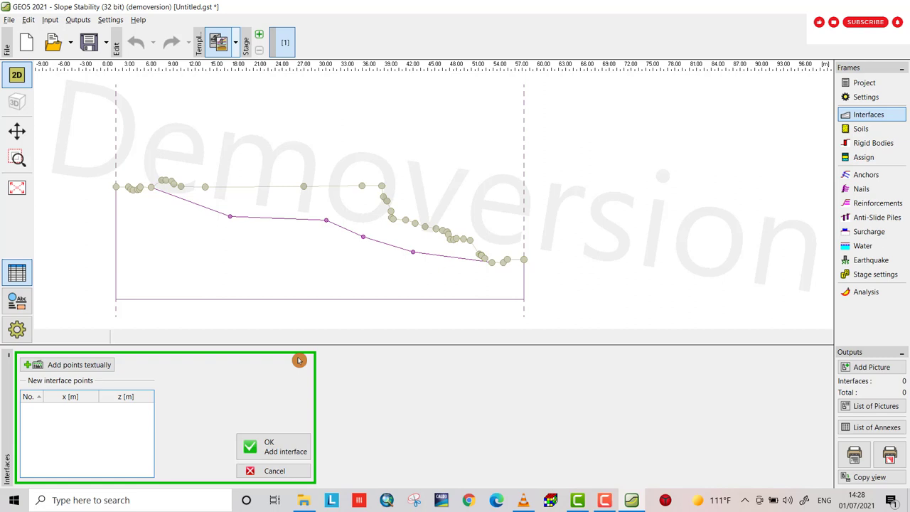
Step: Discard the empty interface and view Interface 1's points, leaving them unchanged
{"action": "left_click", "coordinate": [254, 459]}
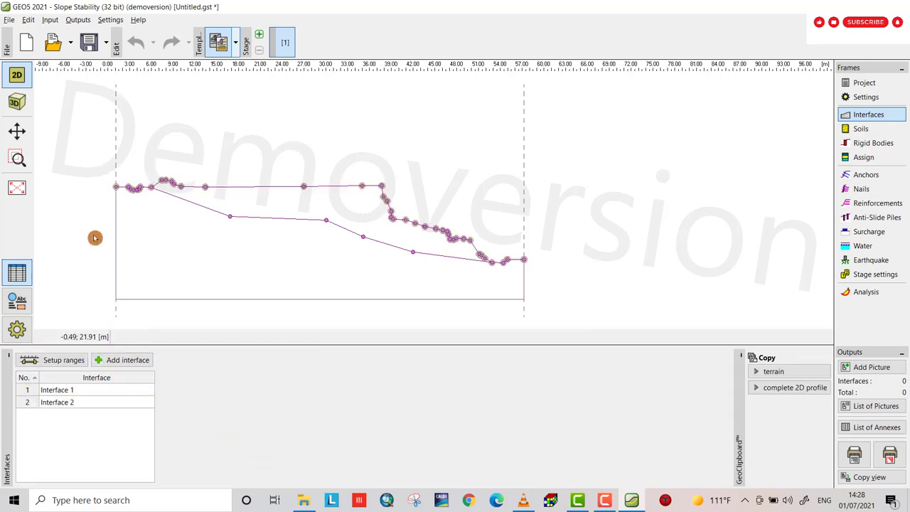
{"action": "left_click", "coordinate": [74, 393]}
{"action": "left_click", "coordinate": [191, 361]}
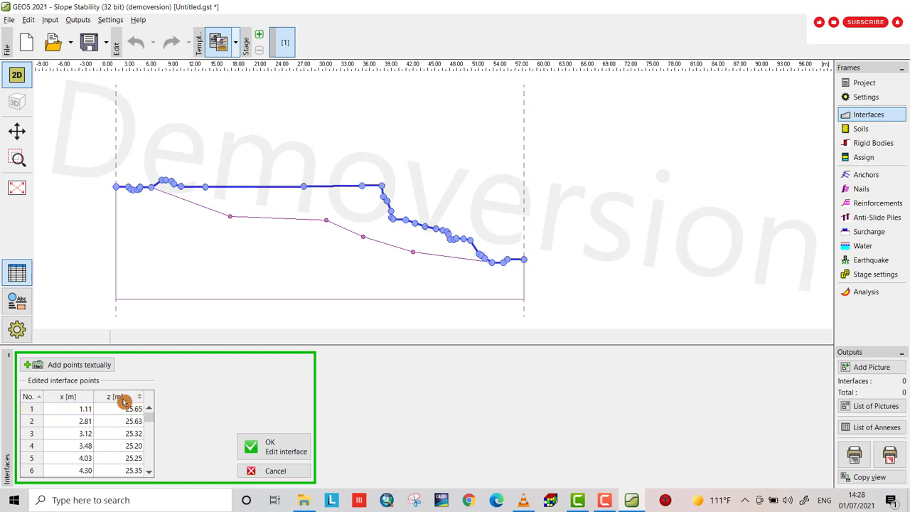
{"action": "left_click", "coordinate": [270, 471]}
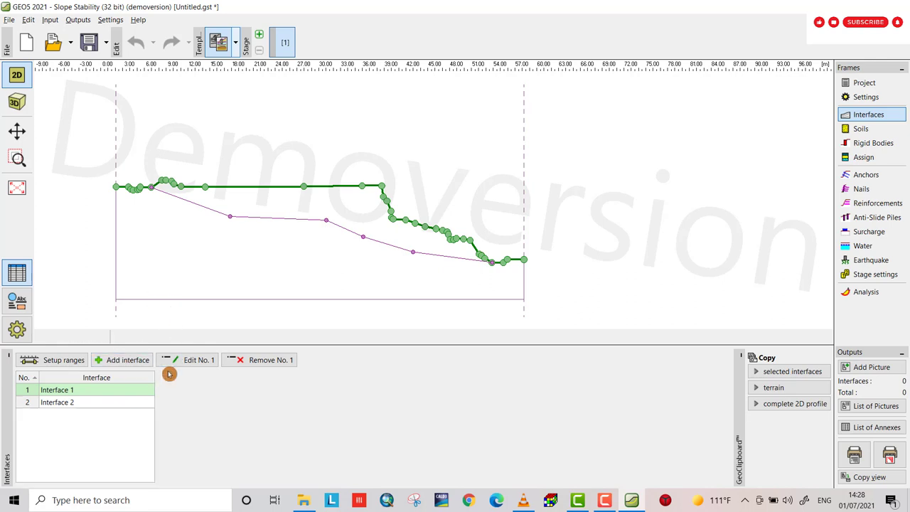
Step: Enter interface points textually: x 1.11/z 24, then 10/23, 20/20 and 40/12 metres
{"action": "left_click", "coordinate": [126, 361]}
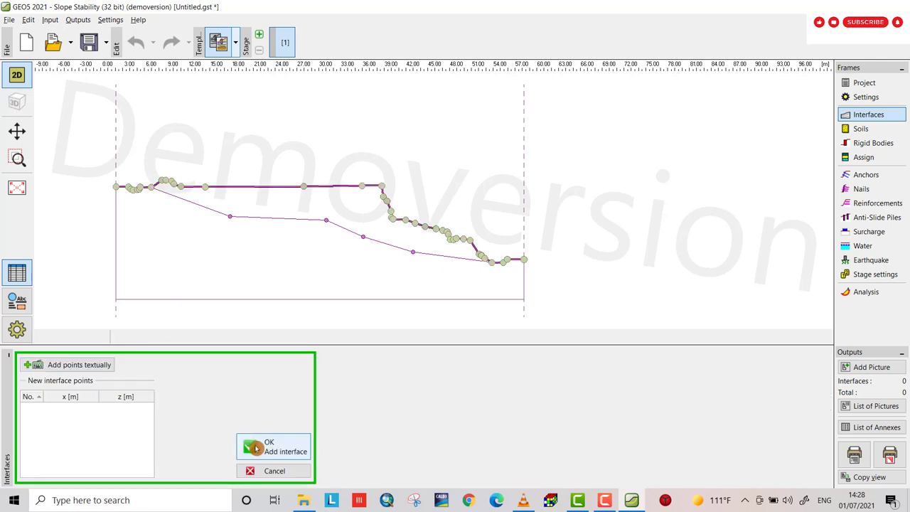
{"action": "left_click", "coordinate": [88, 364]}
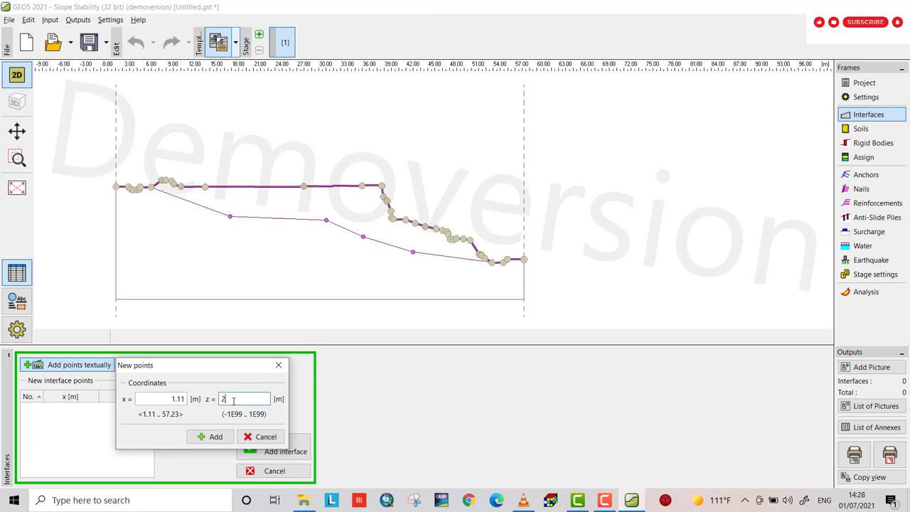
{"action": "left_click", "coordinate": [215, 435]}
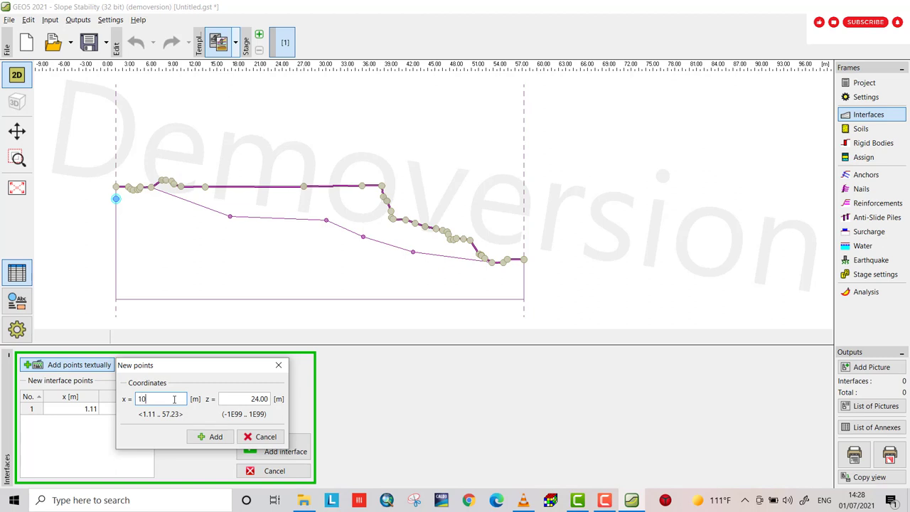
{"action": "left_click", "coordinate": [239, 399]}
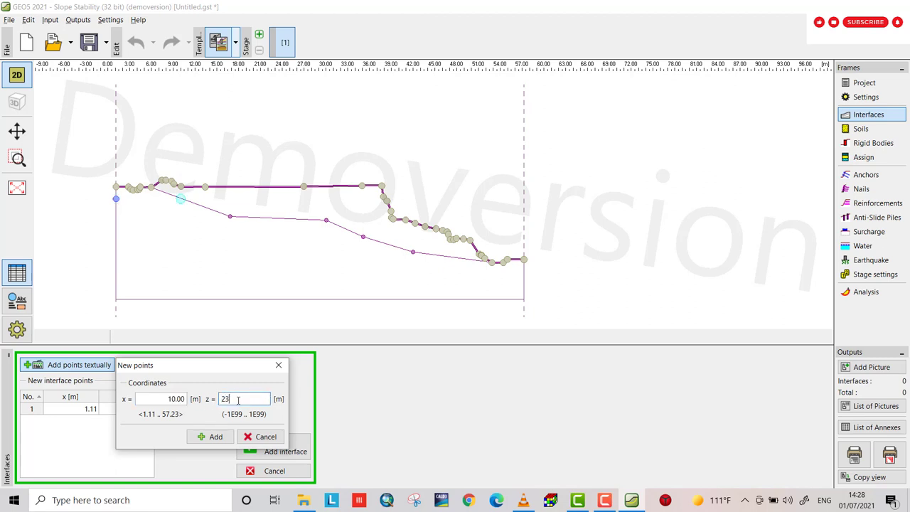
{"action": "left_click", "coordinate": [220, 437]}
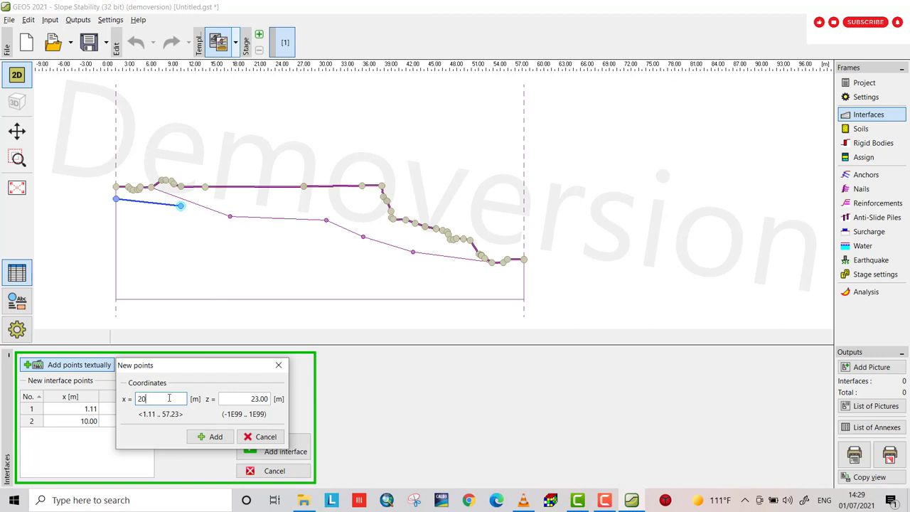
{"action": "left_click", "coordinate": [252, 399]}
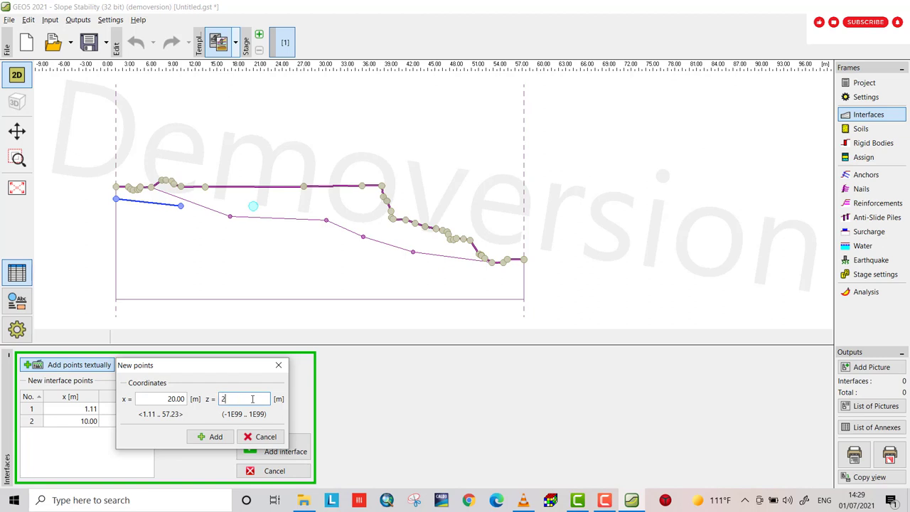
{"action": "left_click", "coordinate": [212, 437]}
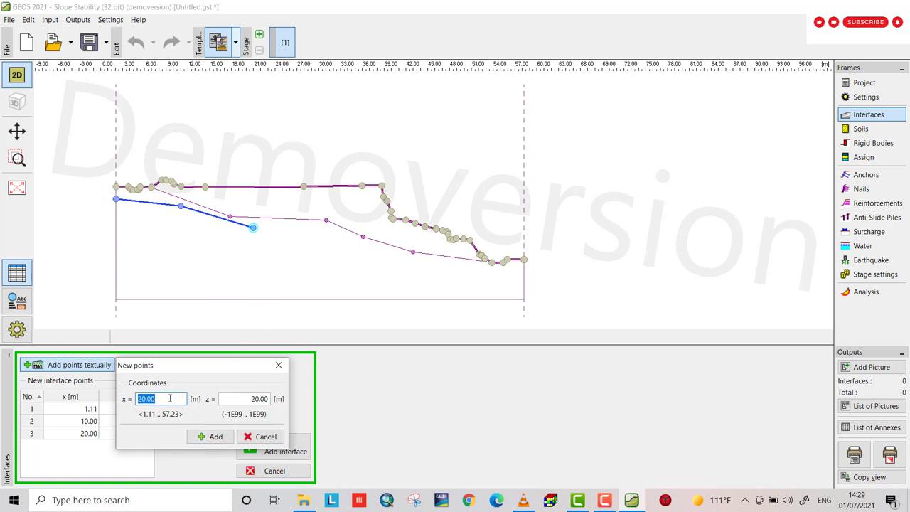
{"action": "left_click", "coordinate": [232, 399]}
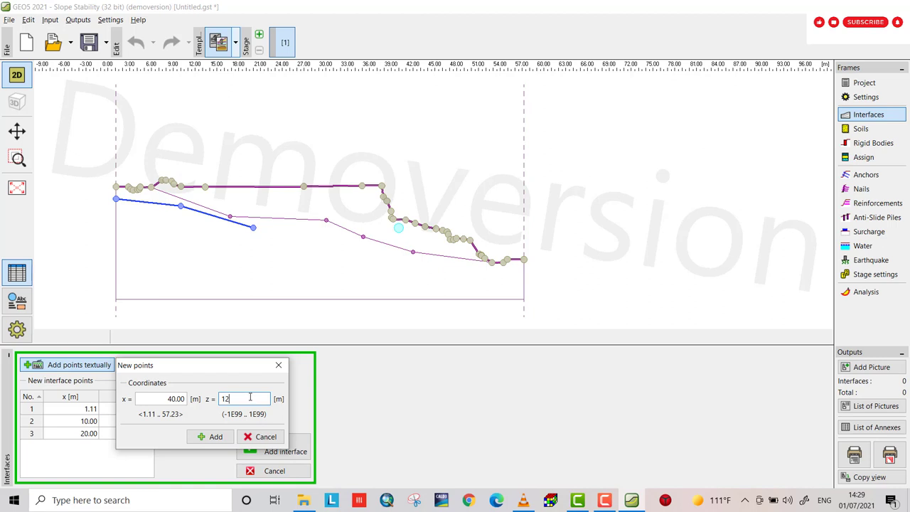
{"action": "left_click", "coordinate": [213, 436]}
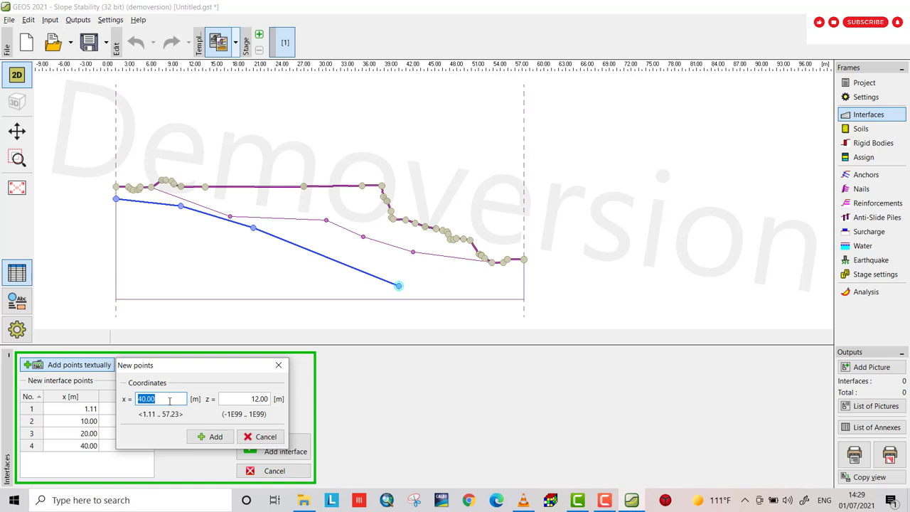
Step: Add the interface end point at x 57.23 m, z 12 m
{"action": "left_click", "coordinate": [165, 415]}
{"action": "type", "text": "57.23"}
{"action": "left_click", "coordinate": [251, 393]}
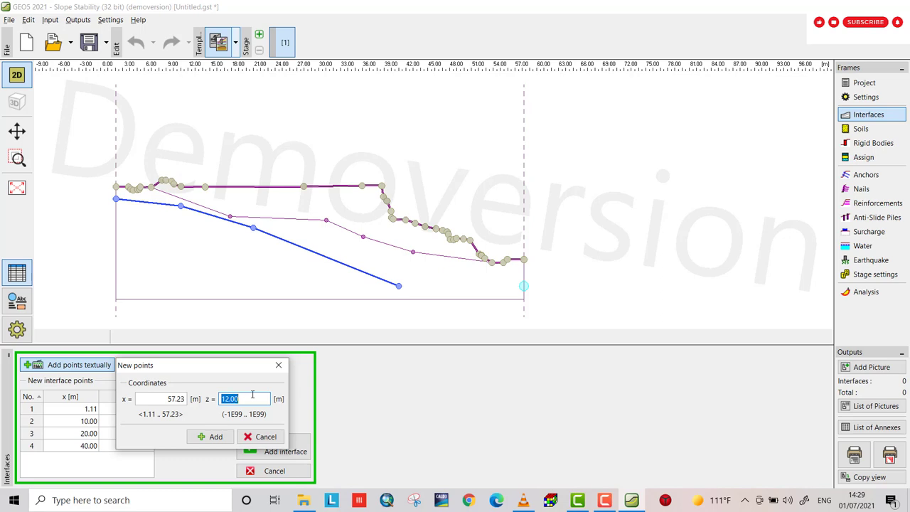
{"action": "type", "text": "11"}
{"action": "key", "text": "BackSpace"}
{"action": "type", "text": "2"}
{"action": "left_click", "coordinate": [217, 436]}
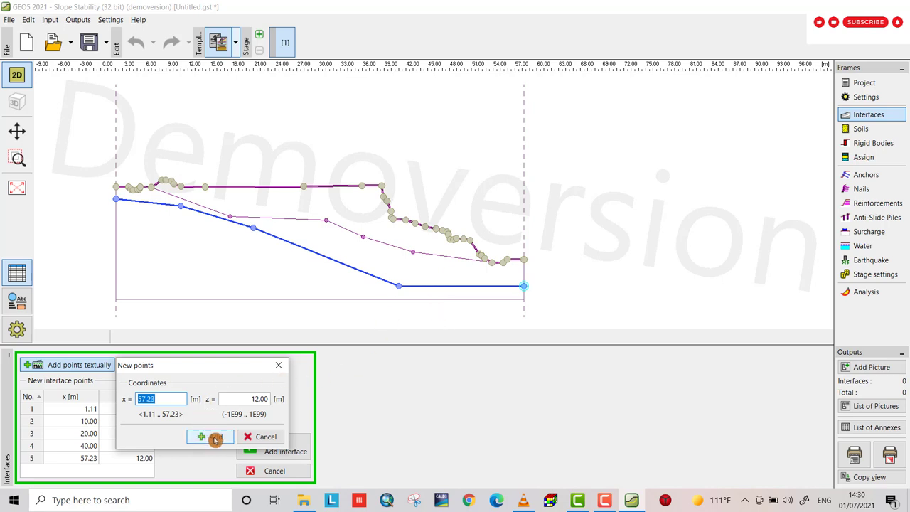
Step: Keep the entered points and confirm the five points as Interface 3
{"action": "left_click", "coordinate": [279, 366]}
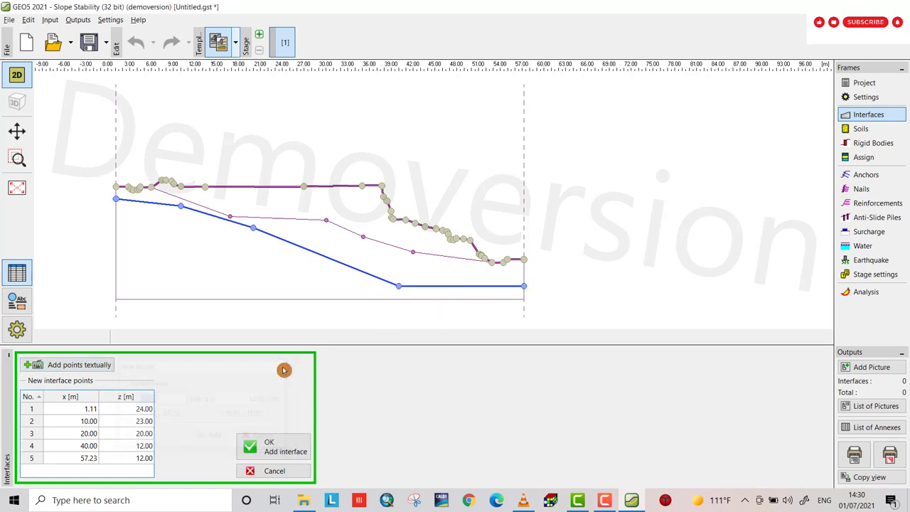
{"action": "left_click", "coordinate": [355, 332]}
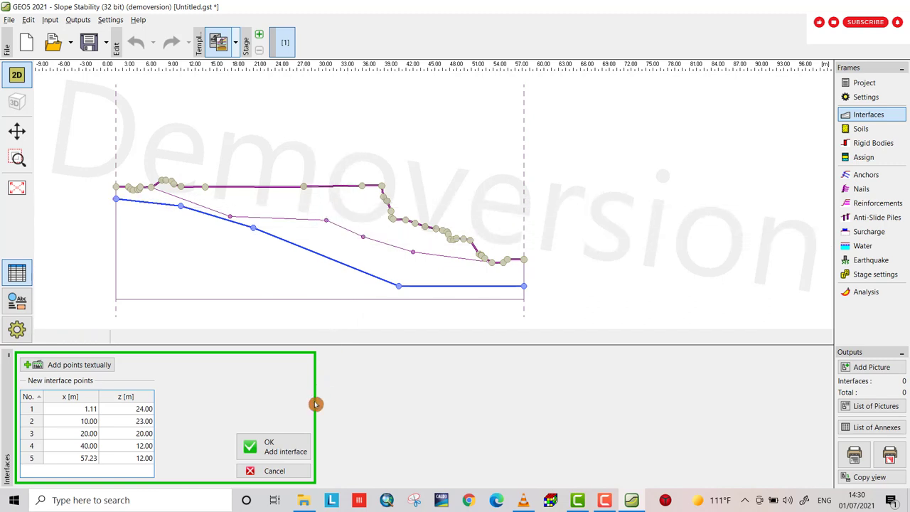
{"action": "left_click", "coordinate": [275, 470]}
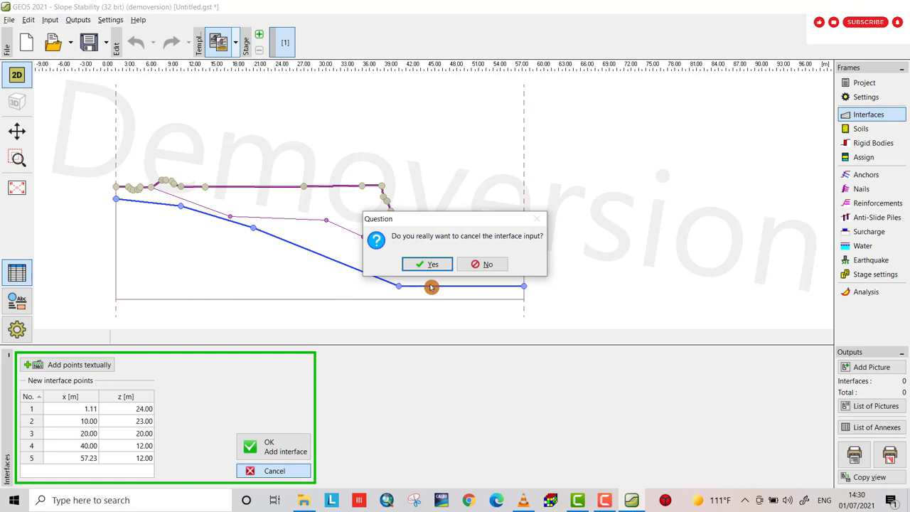
{"action": "left_click", "coordinate": [480, 264]}
{"action": "left_click", "coordinate": [277, 444]}
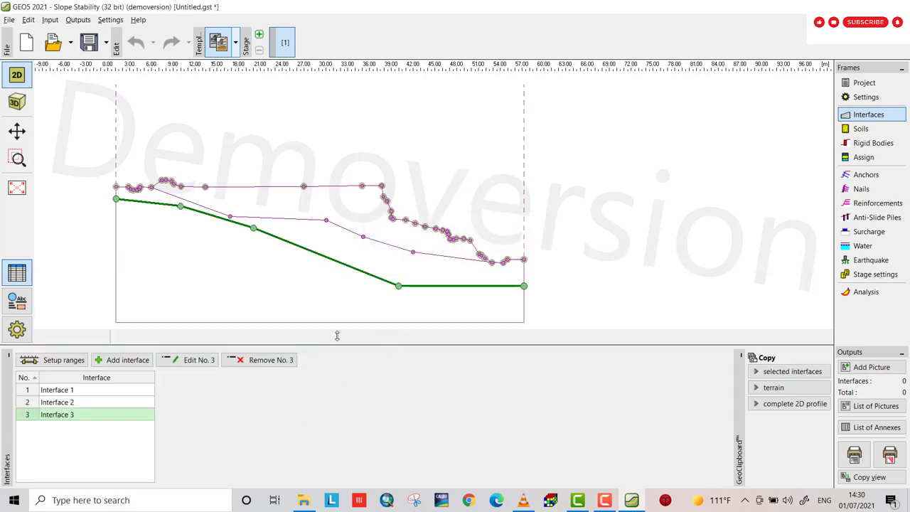
Step: Go to the Soils frame and start an empty new soil form
{"action": "left_click", "coordinate": [860, 130]}
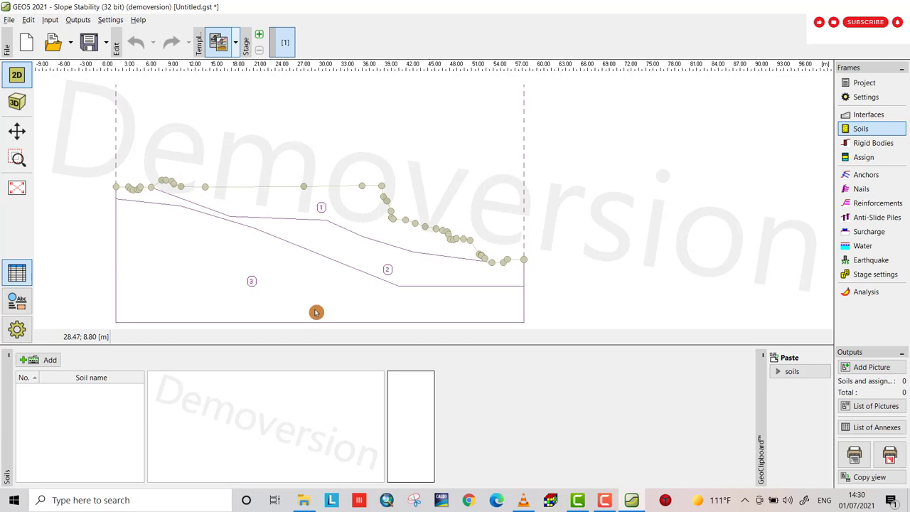
{"action": "left_click", "coordinate": [51, 360]}
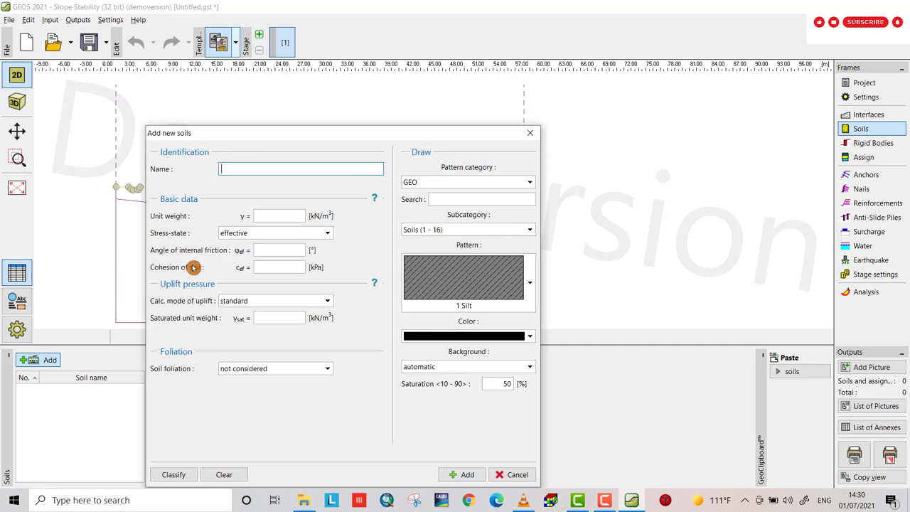
{"action": "left_click", "coordinate": [274, 208]}
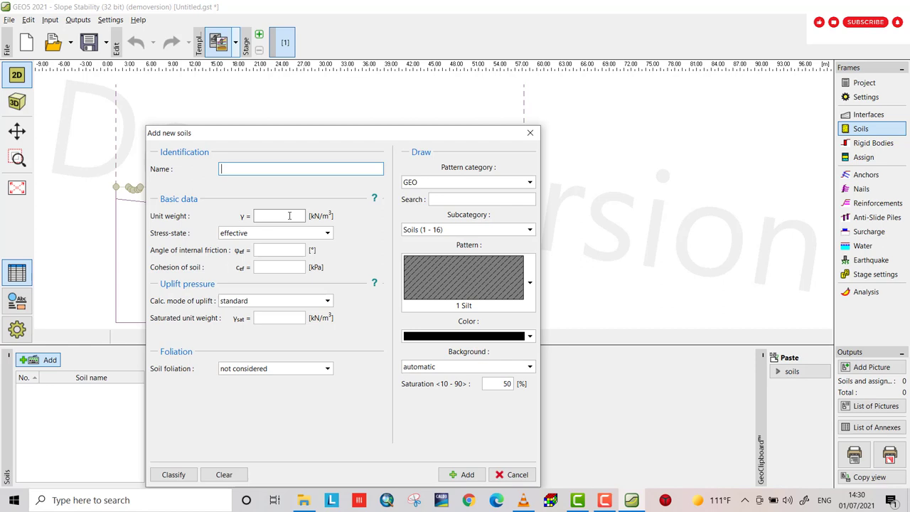
{"action": "left_click", "coordinate": [283, 225]}
Step: Classify the soil as Standard MG – Gravelly silt, firm: 19 kN/m³, φ 29°, c 8 kPa
{"action": "left_click", "coordinate": [172, 474]}
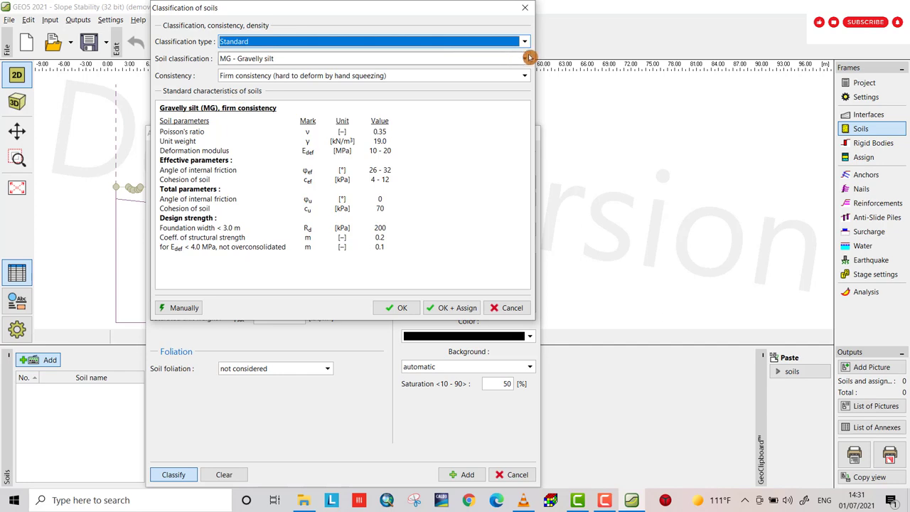
{"action": "left_click", "coordinate": [527, 45]}
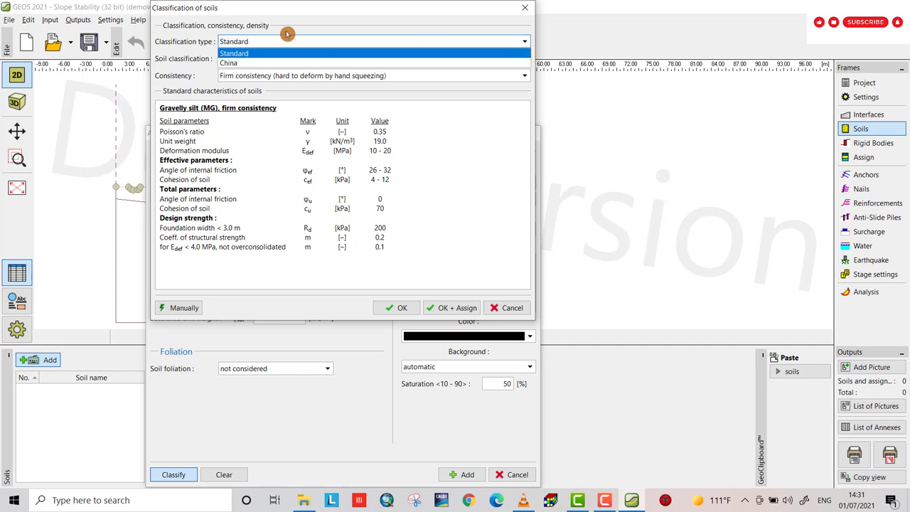
{"action": "left_click", "coordinate": [334, 58]}
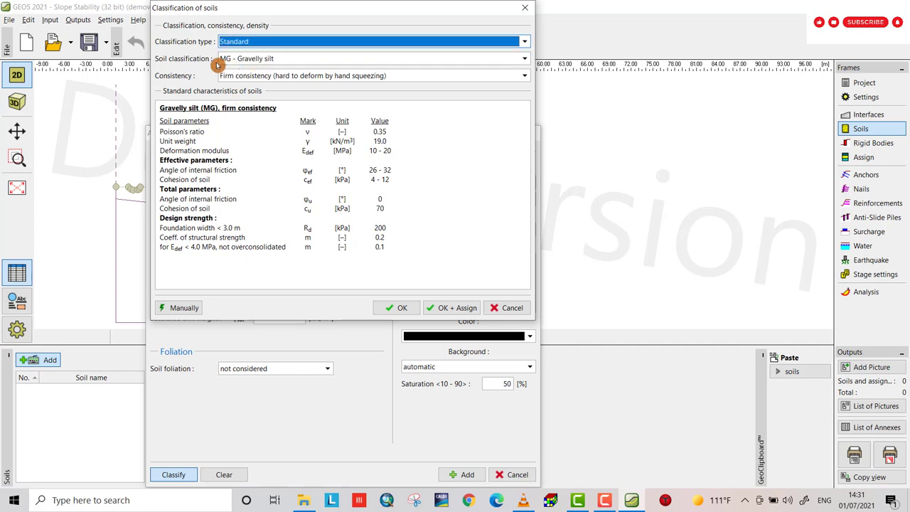
{"action": "left_click", "coordinate": [525, 60]}
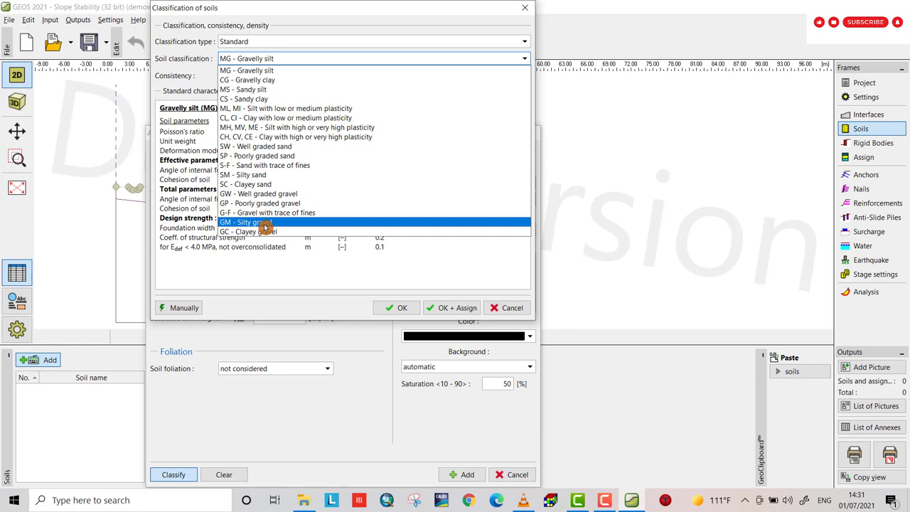
{"action": "left_click", "coordinate": [262, 71]}
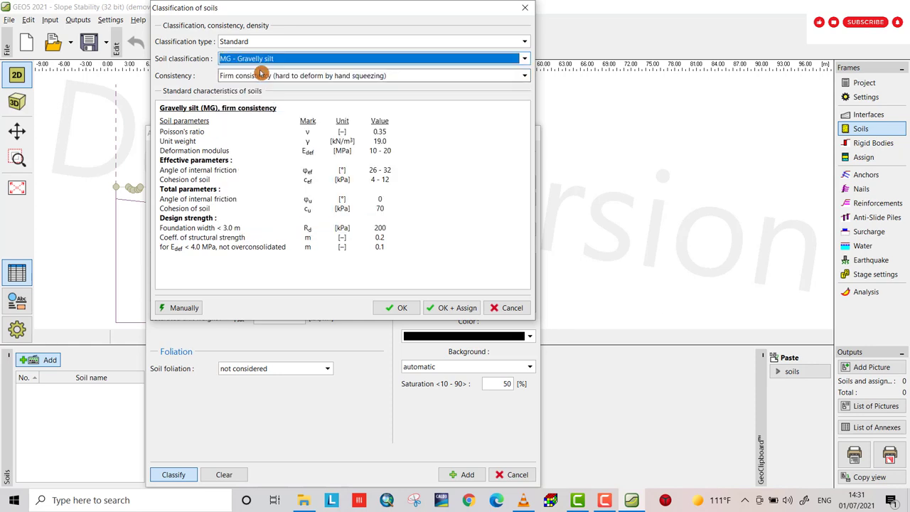
{"action": "left_click", "coordinate": [524, 78]}
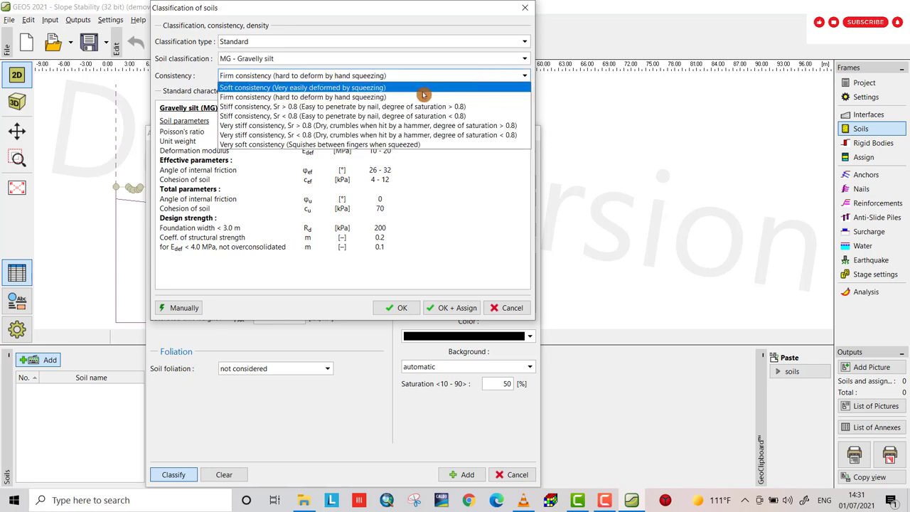
{"action": "left_click", "coordinate": [371, 101]}
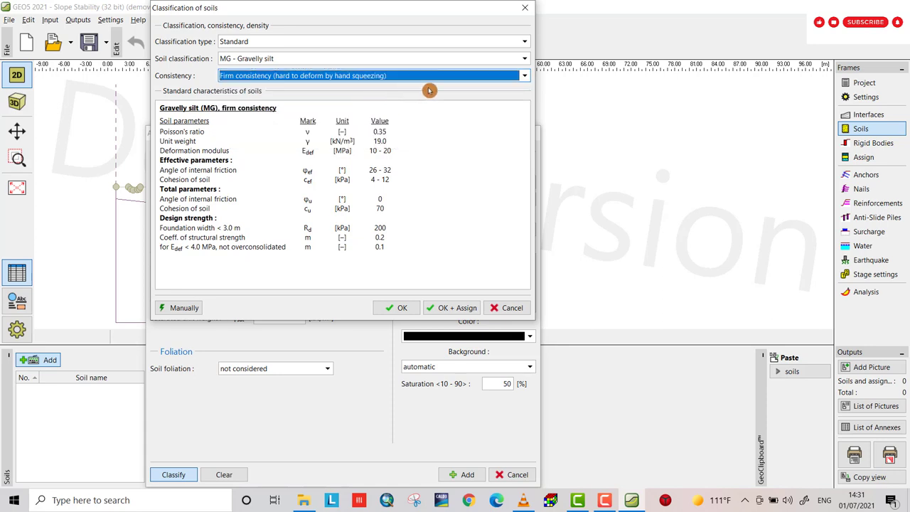
{"action": "left_click", "coordinate": [445, 308]}
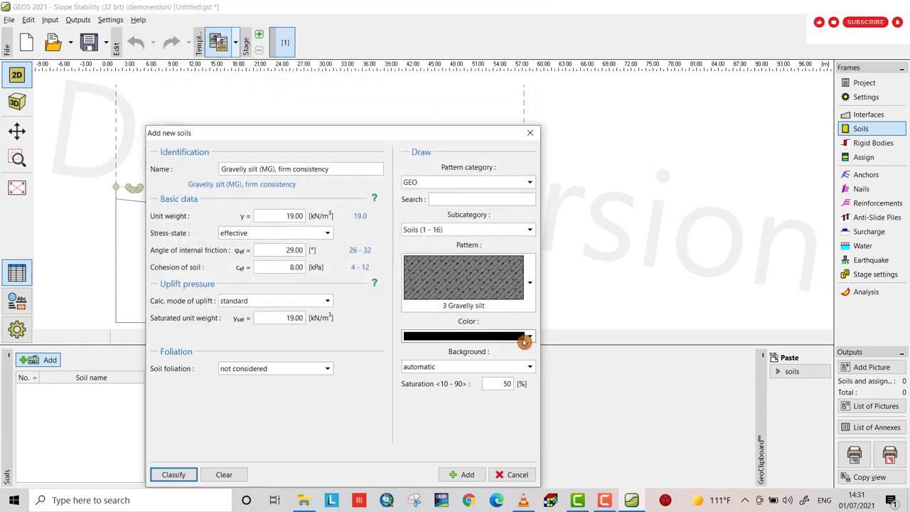
Step: Set the Gravelly silt (MG) soil colour to bright green
{"action": "left_click", "coordinate": [529, 339]}
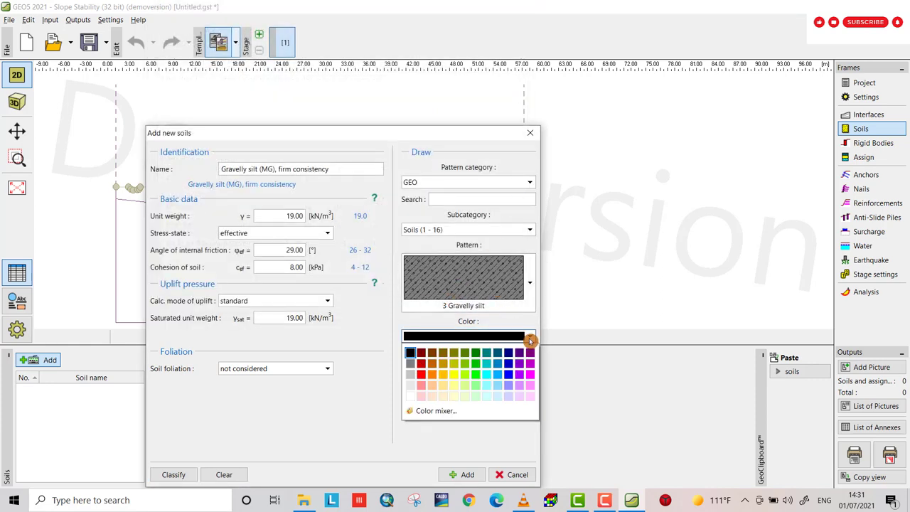
{"action": "left_click", "coordinate": [474, 365]}
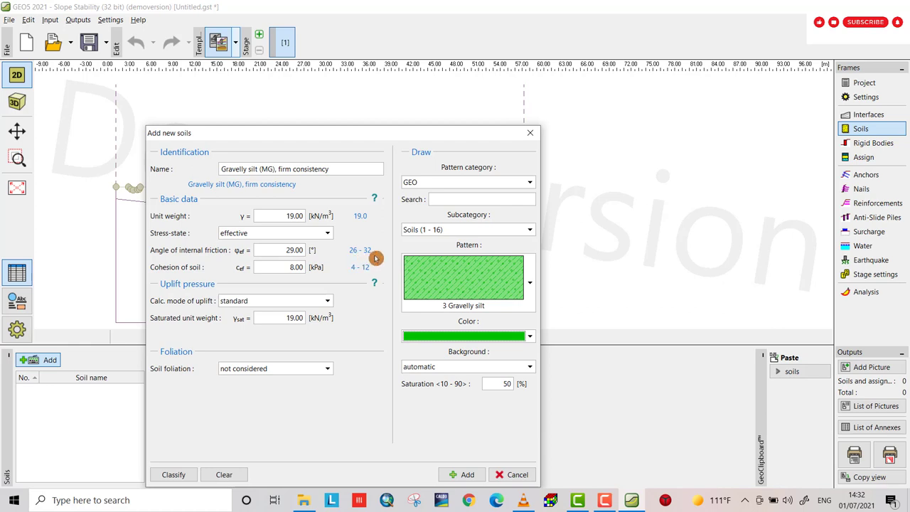
{"action": "left_click", "coordinate": [288, 258]}
Step: Classify the next soil as MS – Sandy silt, stiff: 18 kN/m³, φ 26.5°, c 16 kPa
{"action": "left_click", "coordinate": [172, 474]}
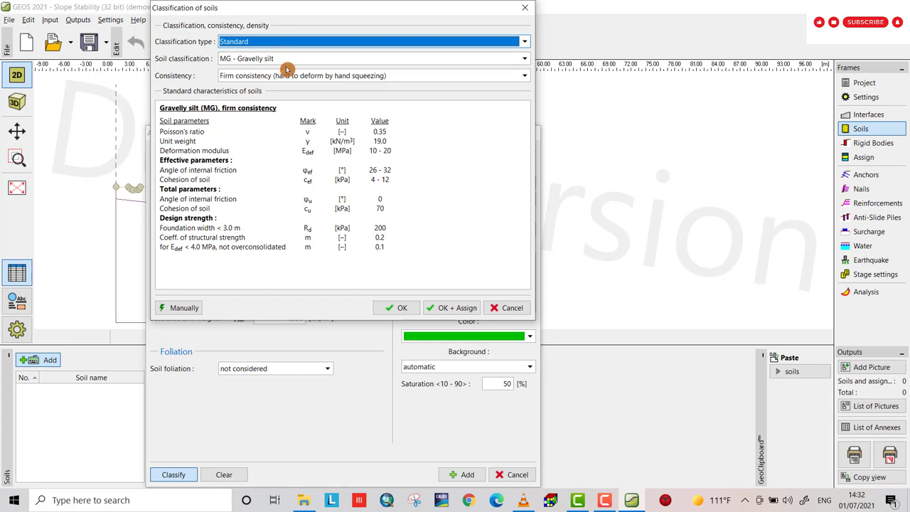
{"action": "left_click", "coordinate": [526, 63]}
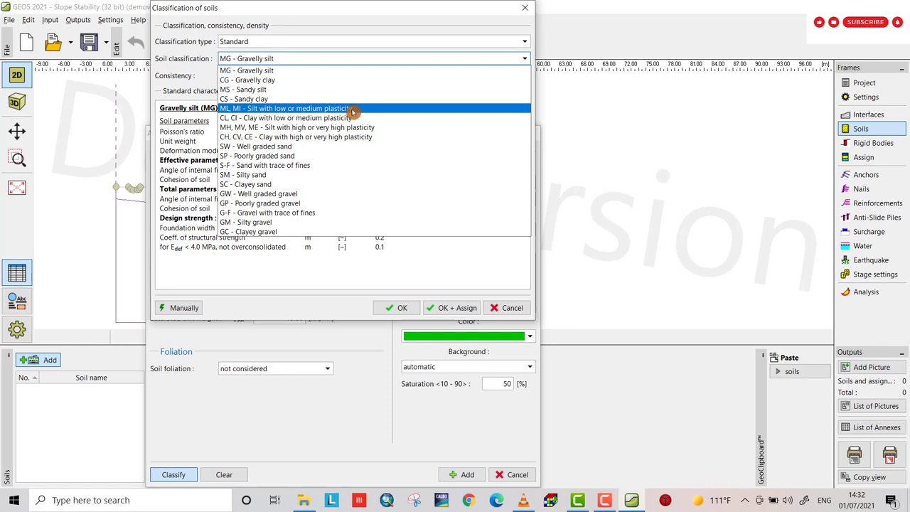
{"action": "left_click", "coordinate": [268, 89]}
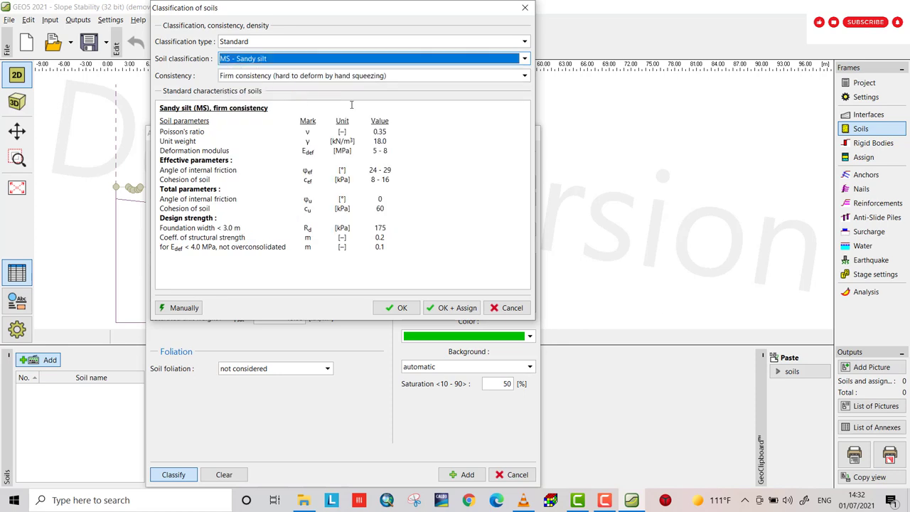
{"action": "left_click", "coordinate": [526, 76]}
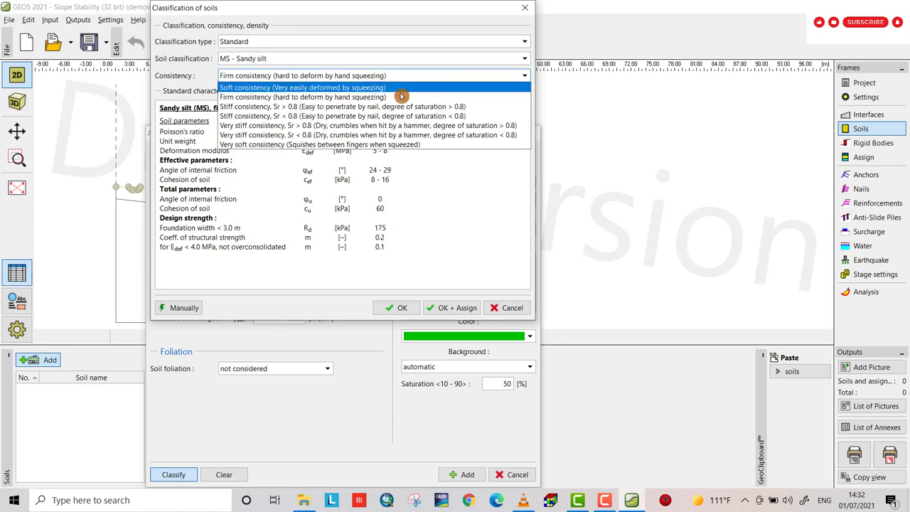
{"action": "left_click", "coordinate": [361, 108]}
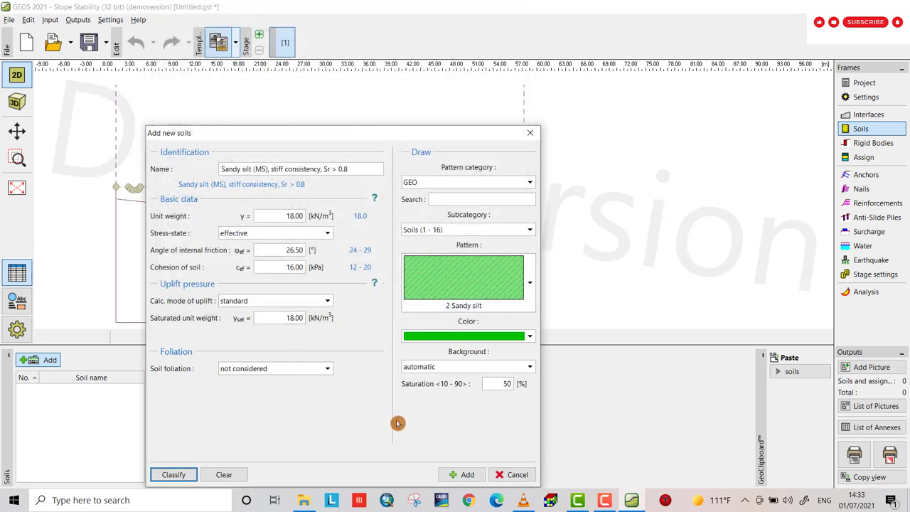
Step: Colour the stiff Sandy silt (MS) orange and add it to the soil list
{"action": "left_click", "coordinate": [530, 337]}
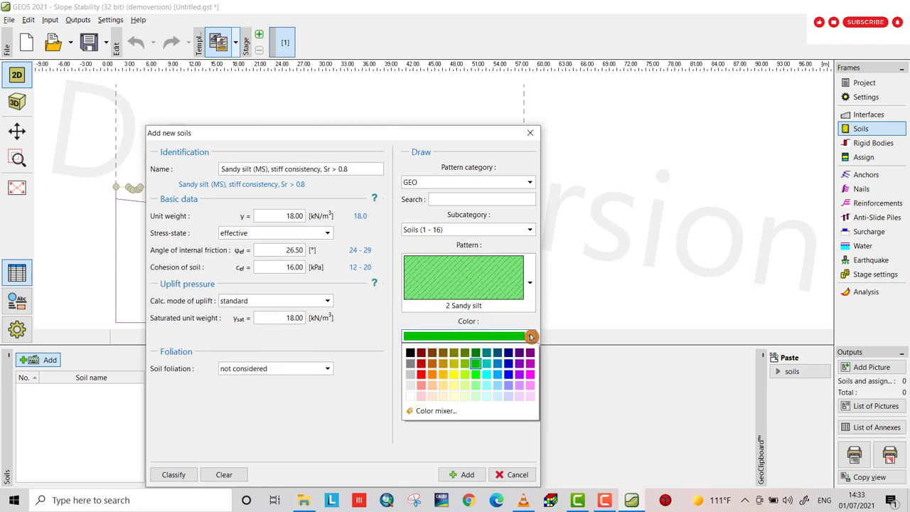
{"action": "left_click", "coordinate": [431, 374]}
{"action": "left_click", "coordinate": [530, 366]}
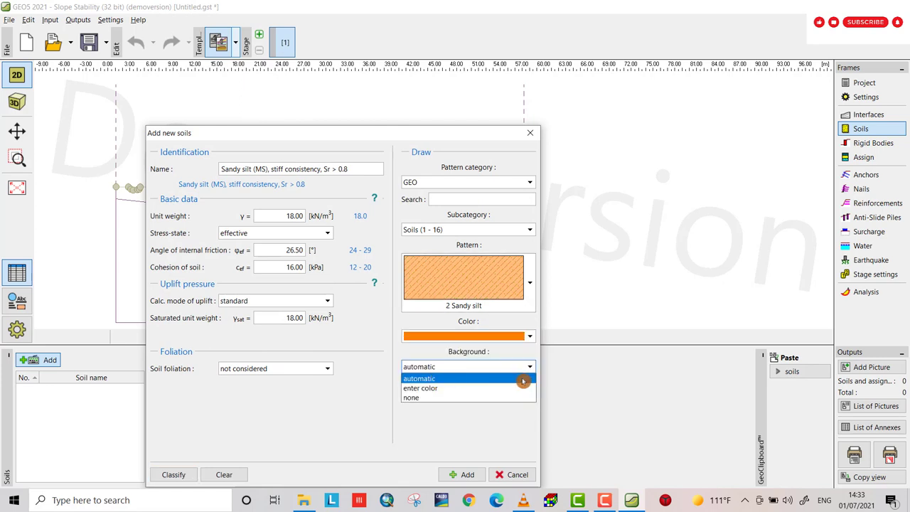
{"action": "left_click", "coordinate": [462, 477]}
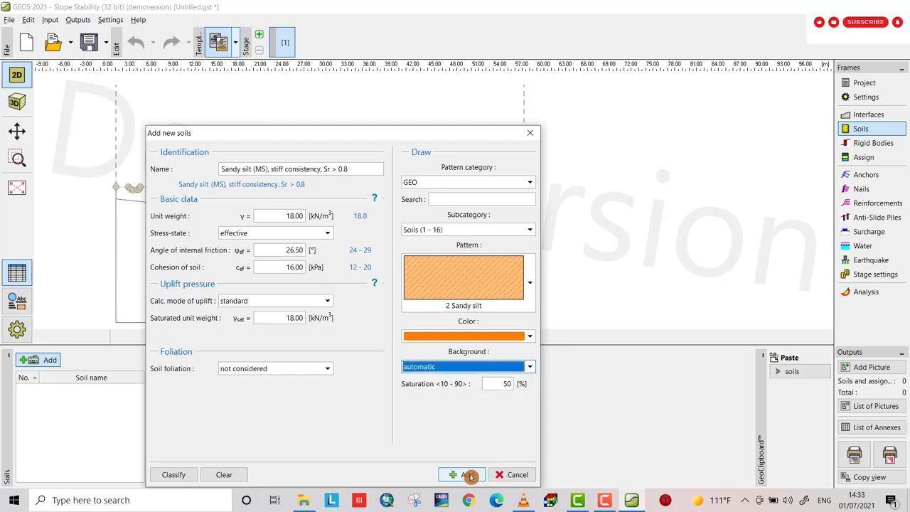
{"action": "left_click", "coordinate": [467, 481]}
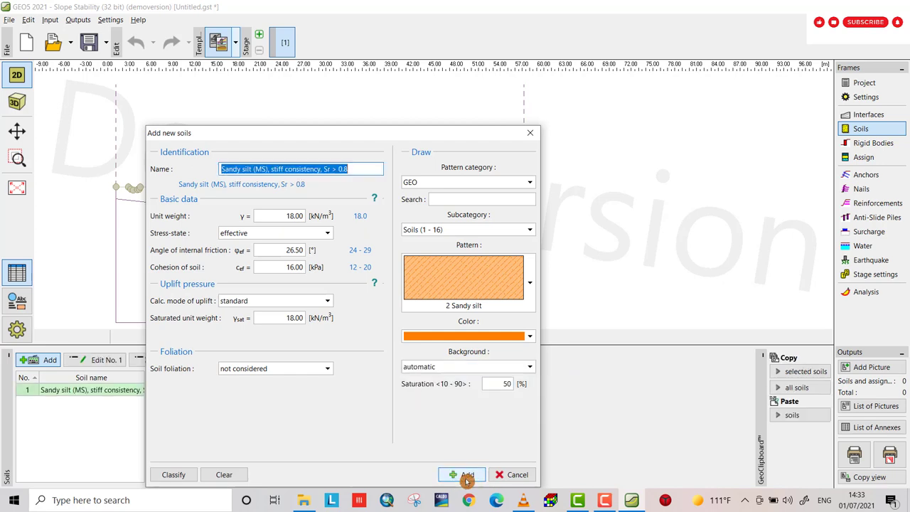
Step: Add dark-orange medium-dense Silty gravel (GM): 19 kN/m³, φ 32.5°, c 4 kPa
{"action": "left_click", "coordinate": [175, 477]}
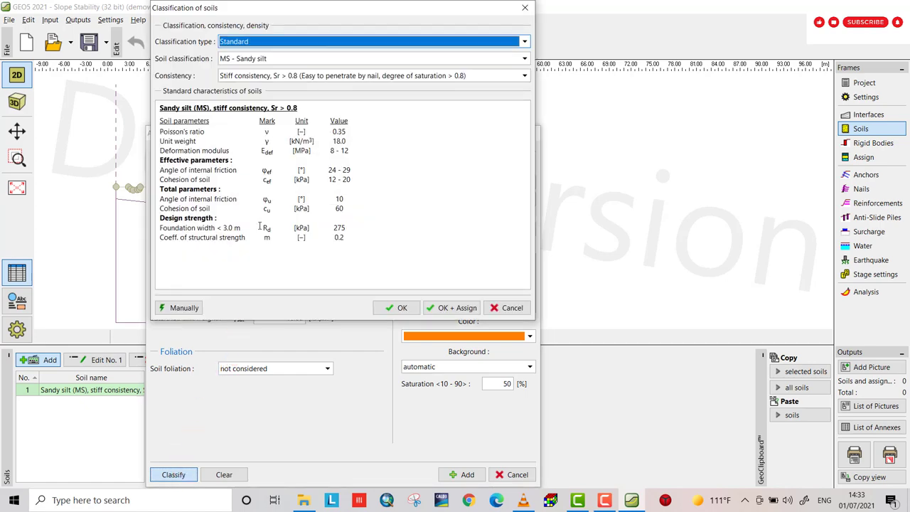
{"action": "left_click", "coordinate": [528, 63]}
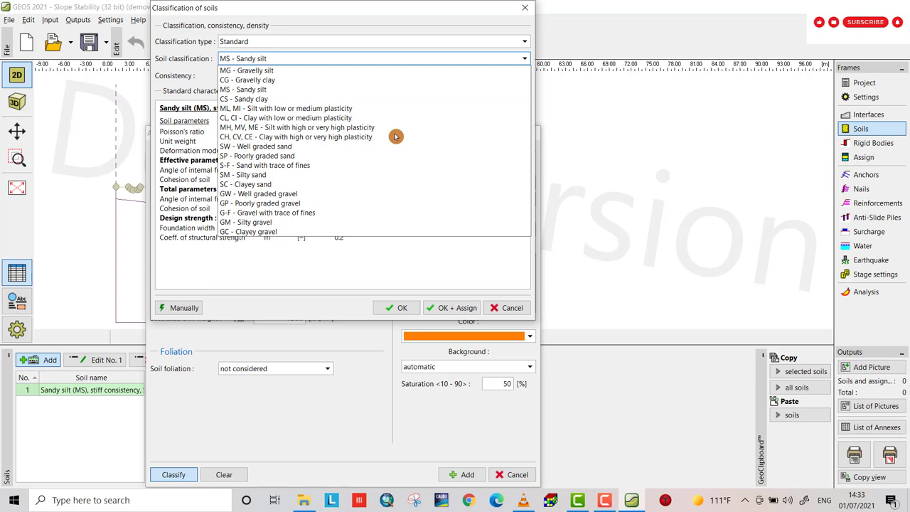
{"action": "left_click", "coordinate": [280, 222]}
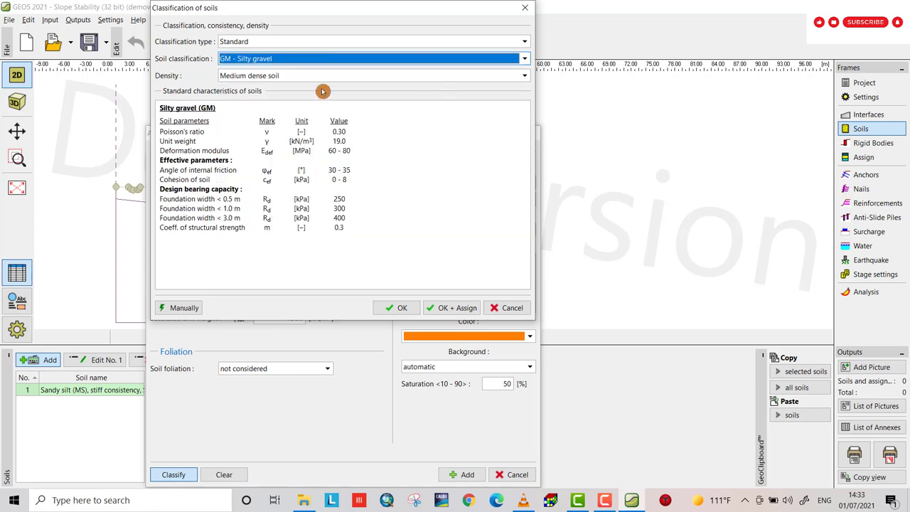
{"action": "left_click", "coordinate": [362, 78]}
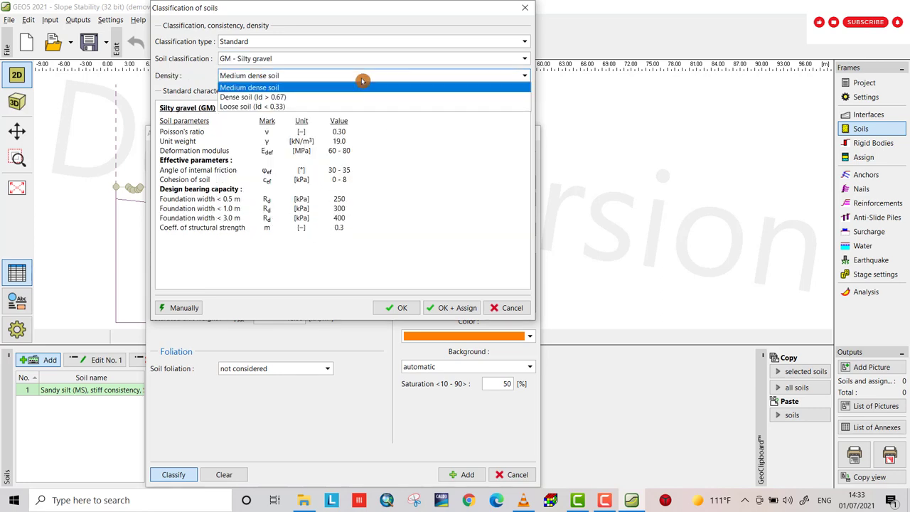
{"action": "left_click", "coordinate": [365, 84]}
{"action": "left_click", "coordinate": [469, 307]}
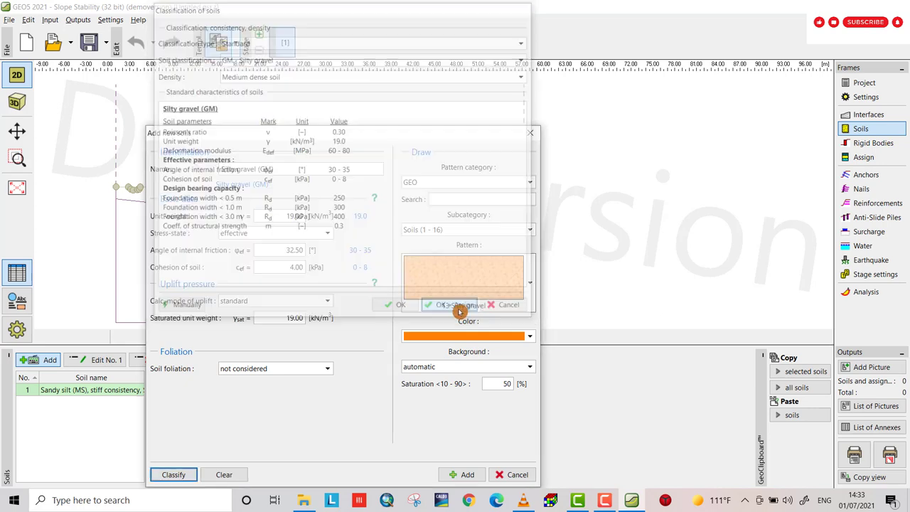
{"action": "left_click", "coordinate": [529, 336]}
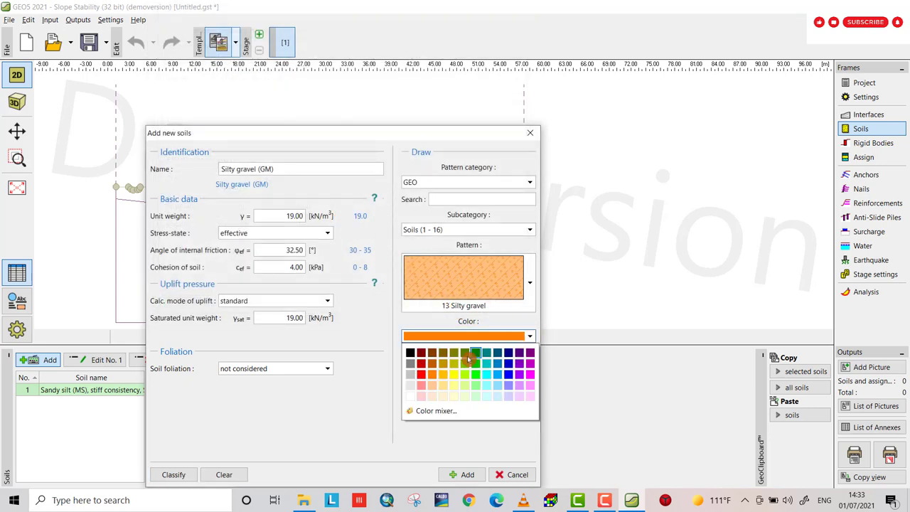
{"action": "left_click", "coordinate": [429, 365]}
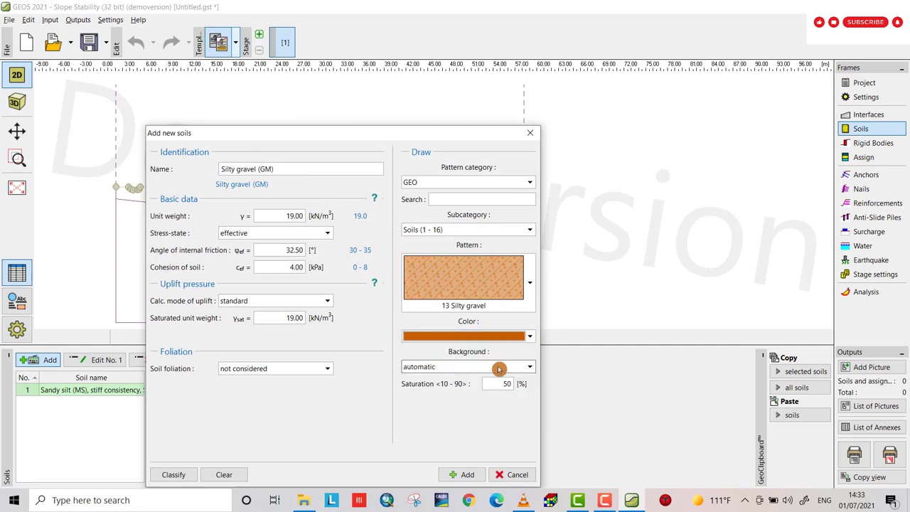
{"action": "left_click", "coordinate": [462, 474]}
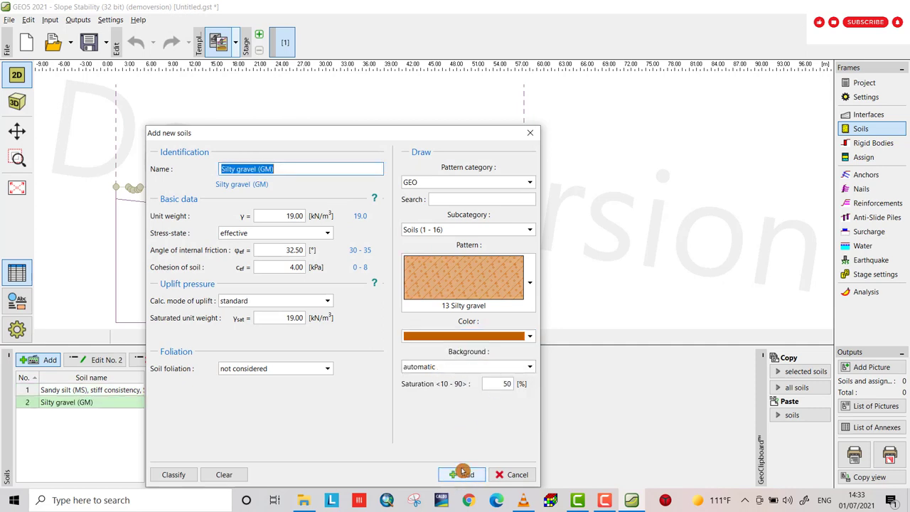
{"action": "left_click", "coordinate": [512, 475]}
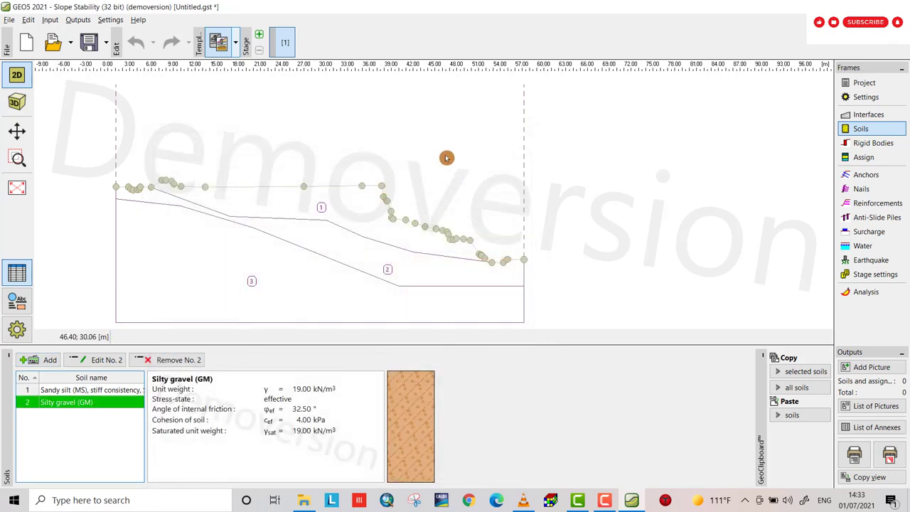
Step: Create black Rigid body No. 1 with unit weight 21 kN/m³
{"action": "left_click", "coordinate": [868, 145]}
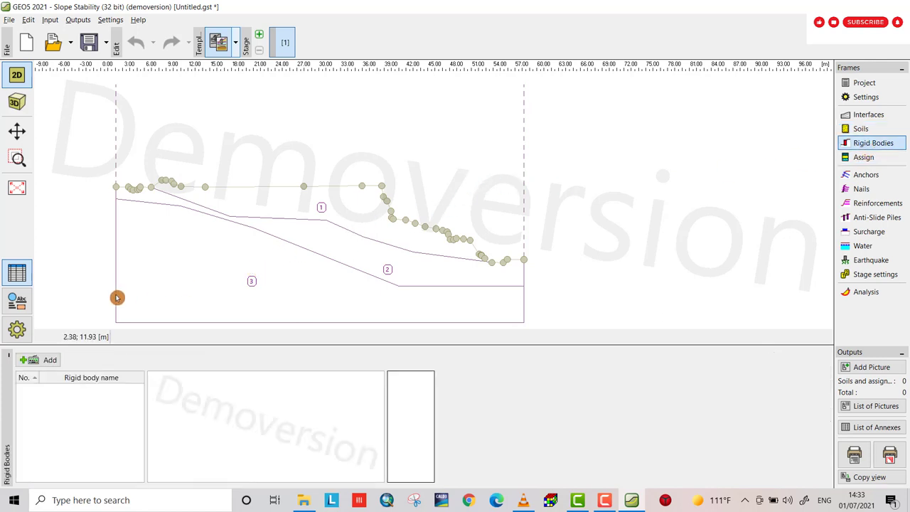
{"action": "left_click", "coordinate": [35, 360]}
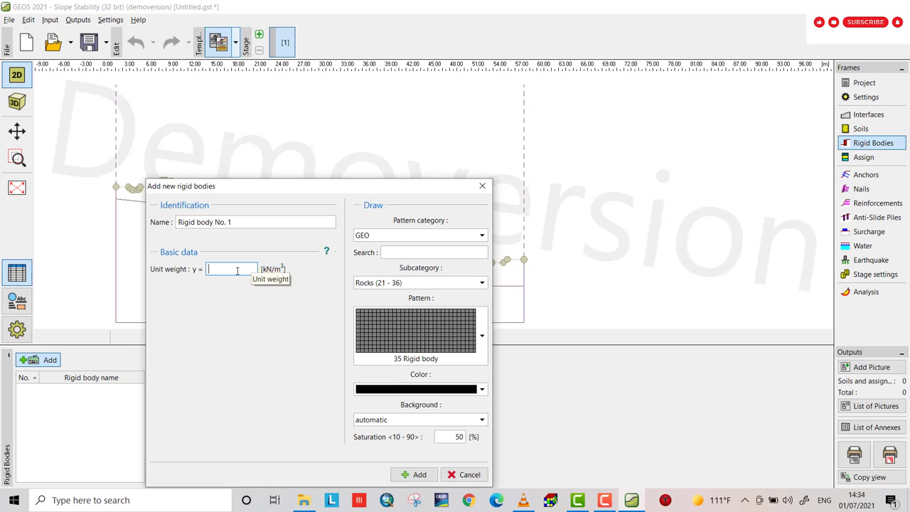
{"action": "type", "text": "21"}
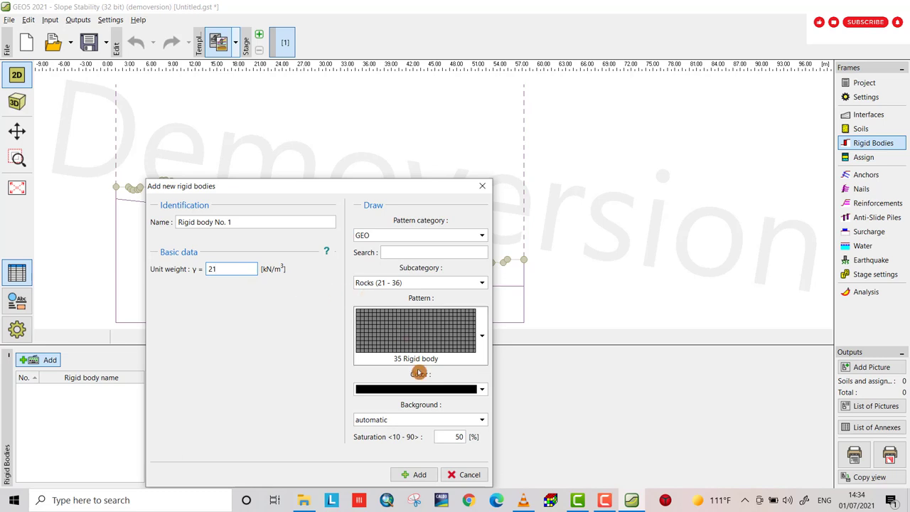
{"action": "left_click", "coordinate": [481, 389]}
{"action": "left_click", "coordinate": [480, 389]}
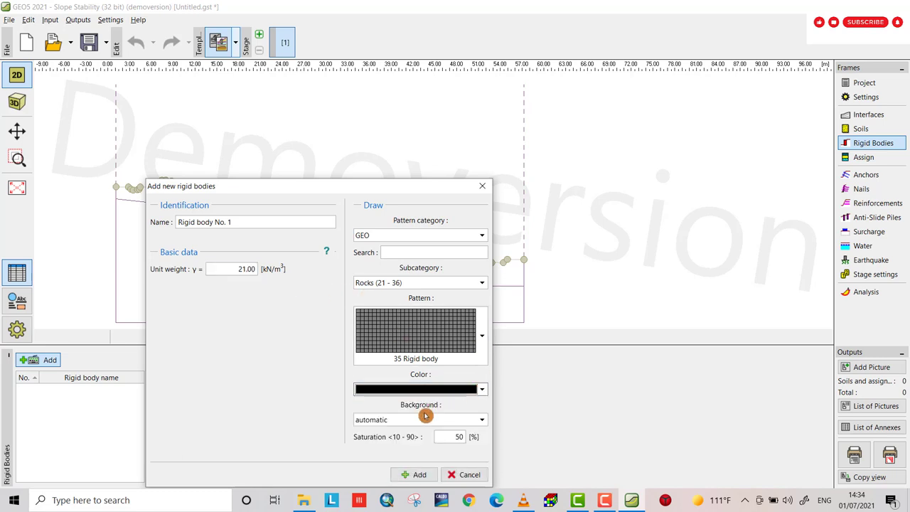
{"action": "left_click", "coordinate": [415, 474]}
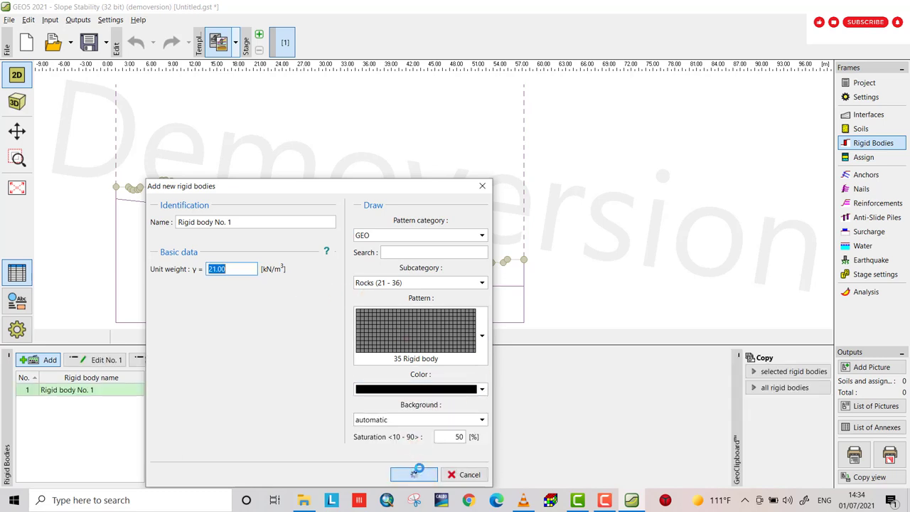
{"action": "left_click", "coordinate": [468, 474]}
{"action": "left_click", "coordinate": [861, 157]}
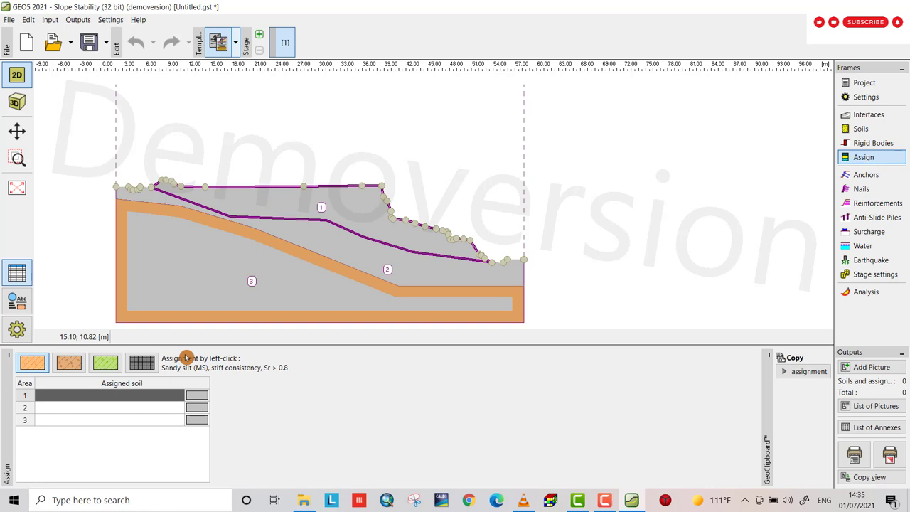
Step: Set areas 1, 2 and 3 to MG Gravelly silt, GM Silty gravel and MS Sandy silt respectively
{"action": "left_click", "coordinate": [164, 398]}
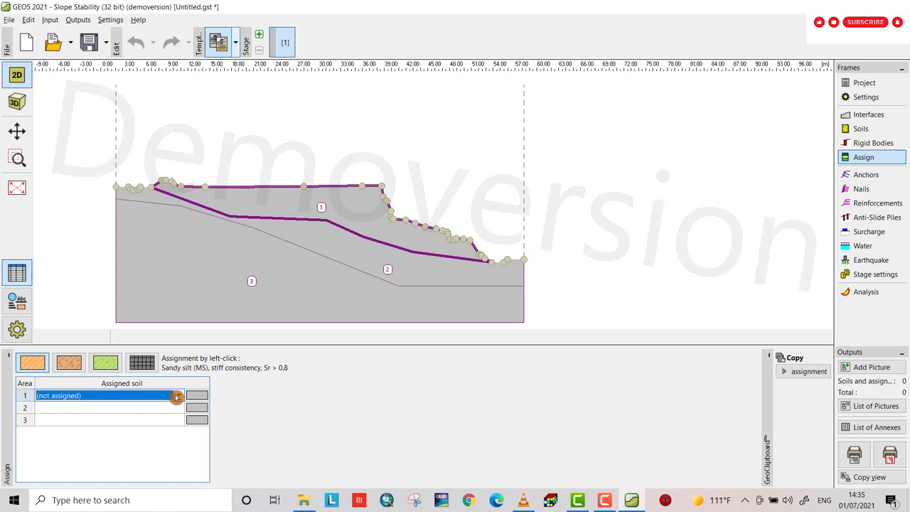
{"action": "left_click", "coordinate": [178, 397]}
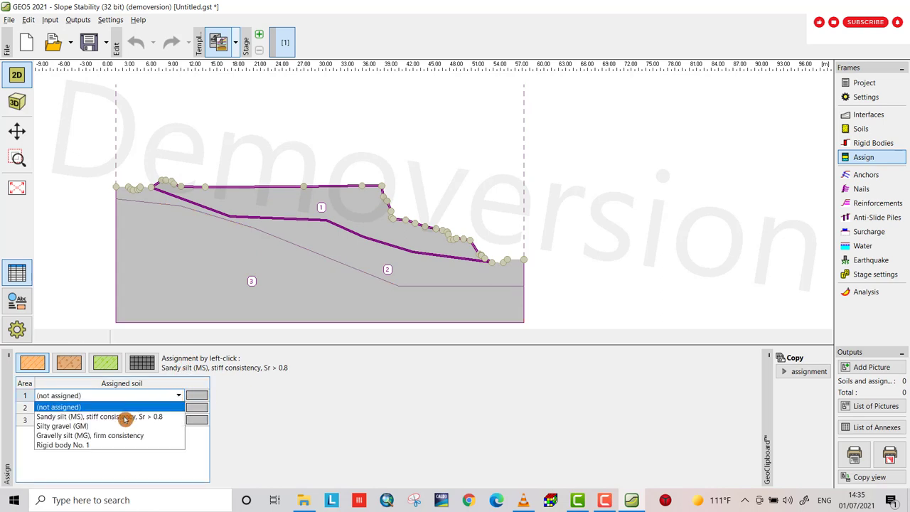
{"action": "left_click", "coordinate": [106, 435]}
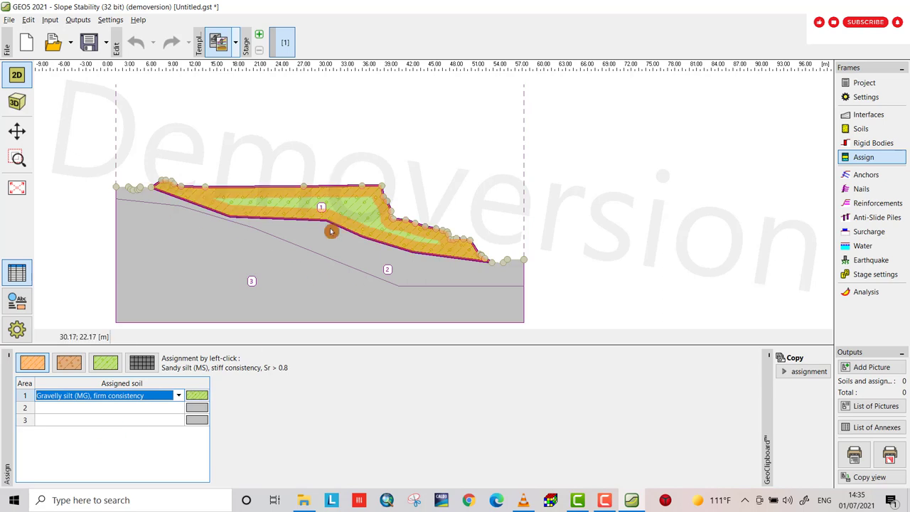
{"action": "left_click", "coordinate": [331, 252]}
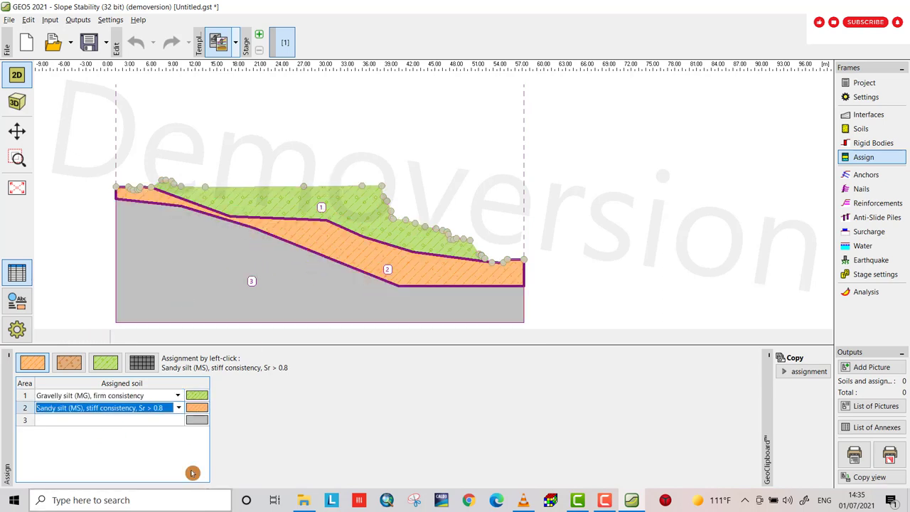
{"action": "left_click", "coordinate": [178, 409]}
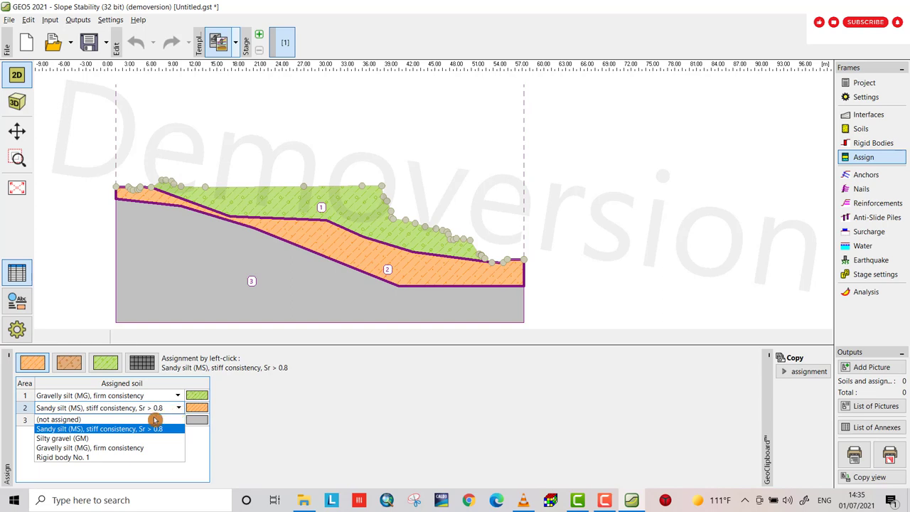
{"action": "left_click", "coordinate": [90, 440]}
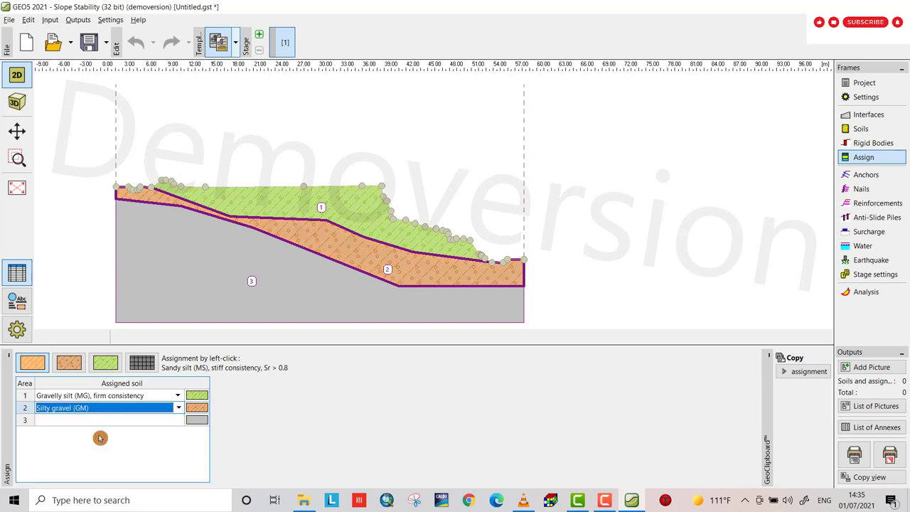
{"action": "left_click", "coordinate": [177, 420]}
{"action": "left_click", "coordinate": [179, 420]}
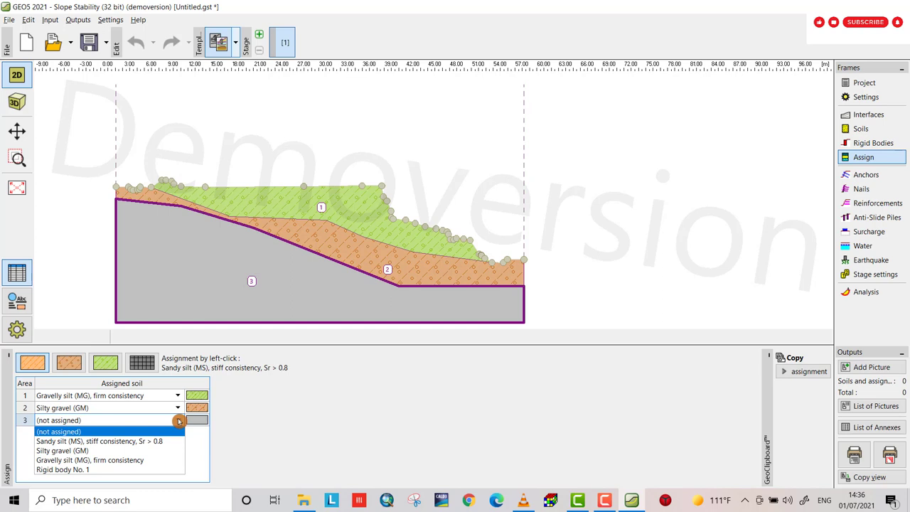
{"action": "left_click", "coordinate": [91, 451]}
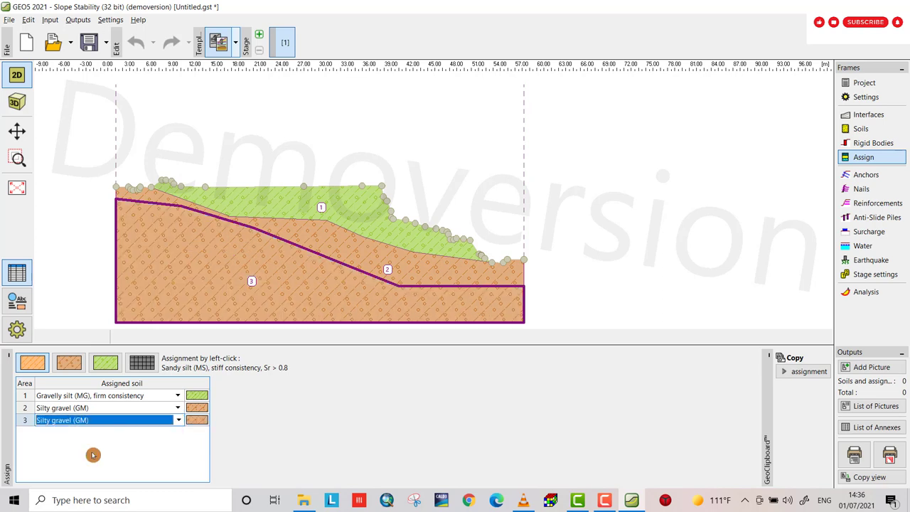
{"action": "left_click", "coordinate": [179, 421]}
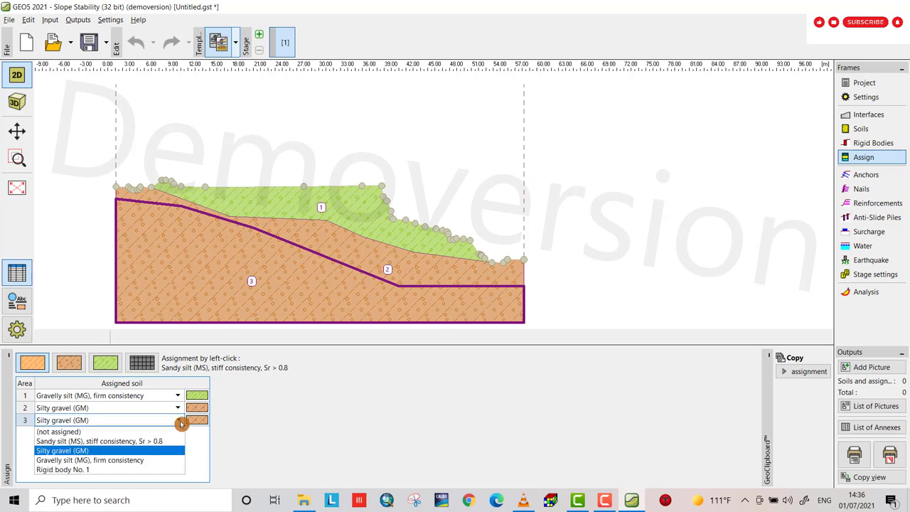
{"action": "left_click", "coordinate": [116, 442]}
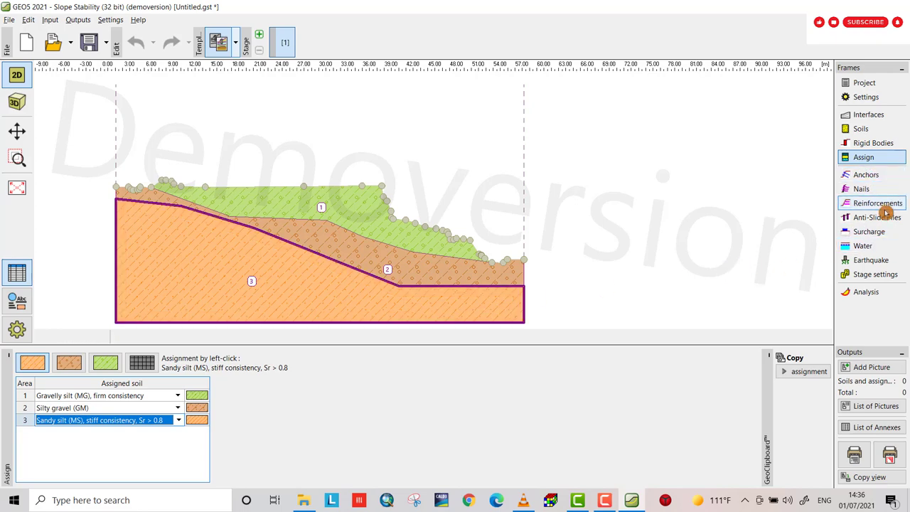
Step: Choose GWT as water type and place the first four points from the left edge at 25.33 m
{"action": "left_click", "coordinate": [862, 245]}
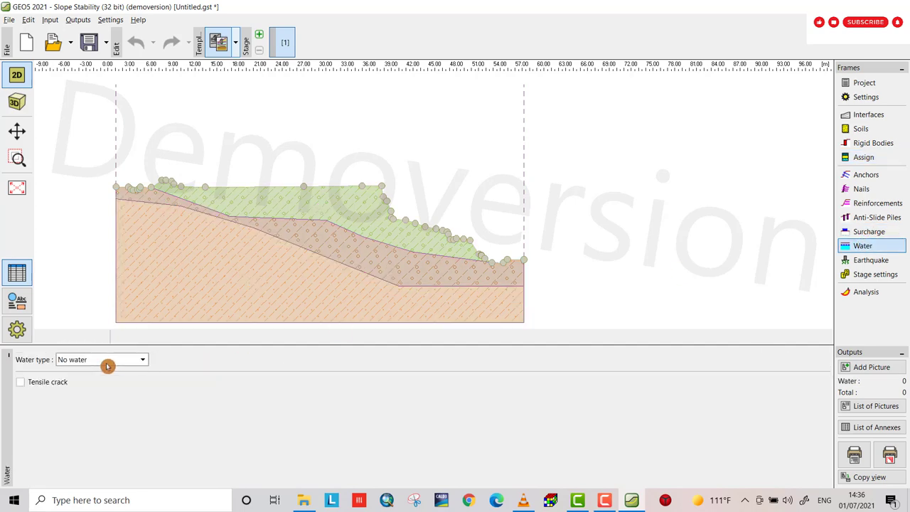
{"action": "left_click", "coordinate": [142, 359]}
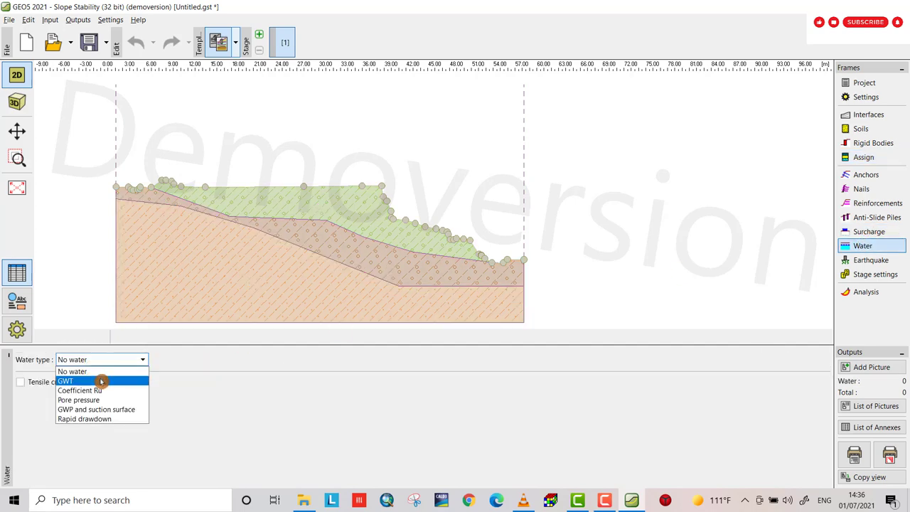
{"action": "left_click", "coordinate": [101, 377]}
{"action": "left_click", "coordinate": [173, 360]}
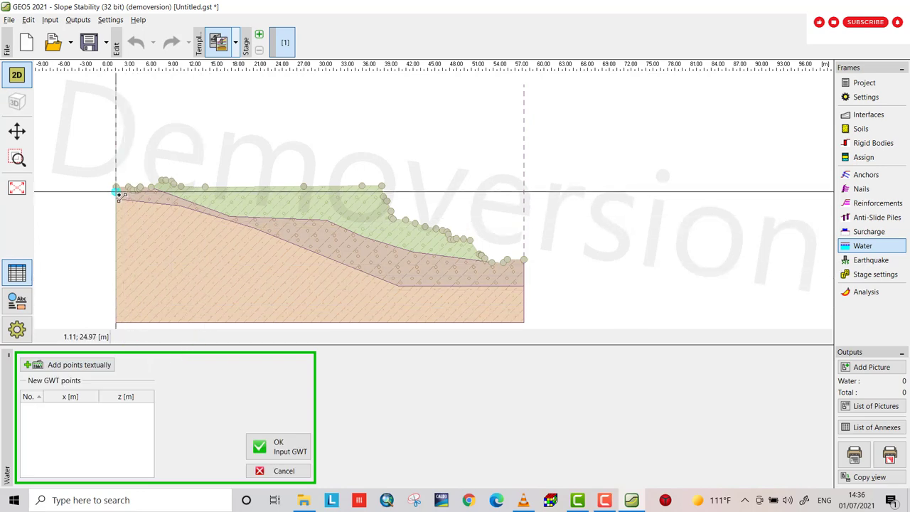
{"action": "scroll", "coordinate": [118, 196], "scroll_direction": "up", "scroll_amount": 3}
{"action": "left_click", "coordinate": [116, 182]}
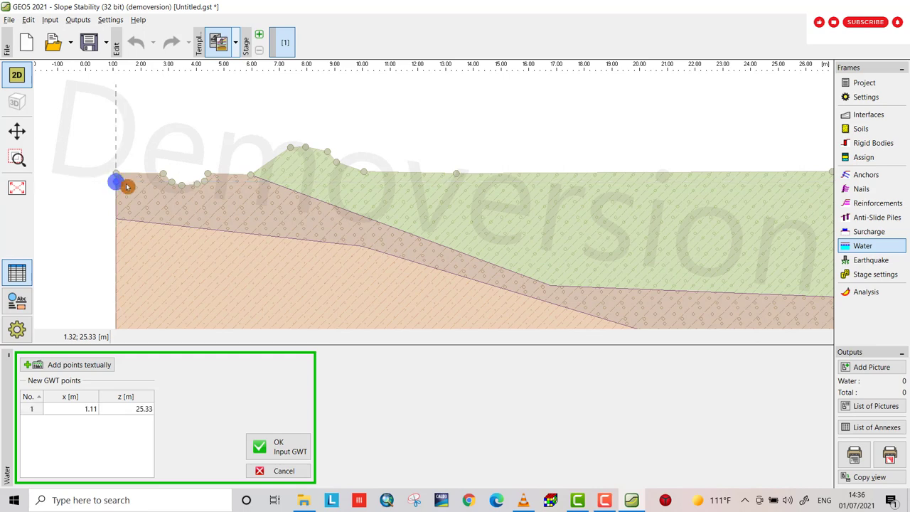
{"action": "left_click", "coordinate": [221, 192]}
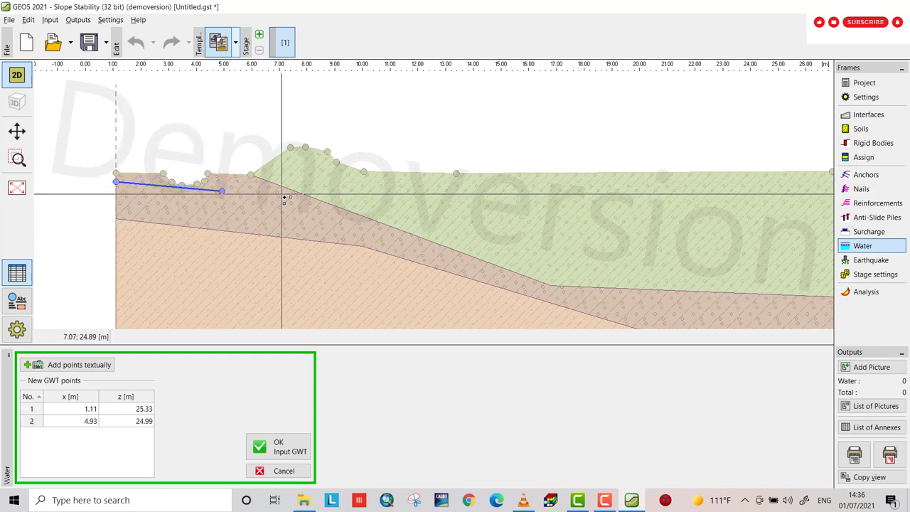
{"action": "left_click", "coordinate": [348, 196]}
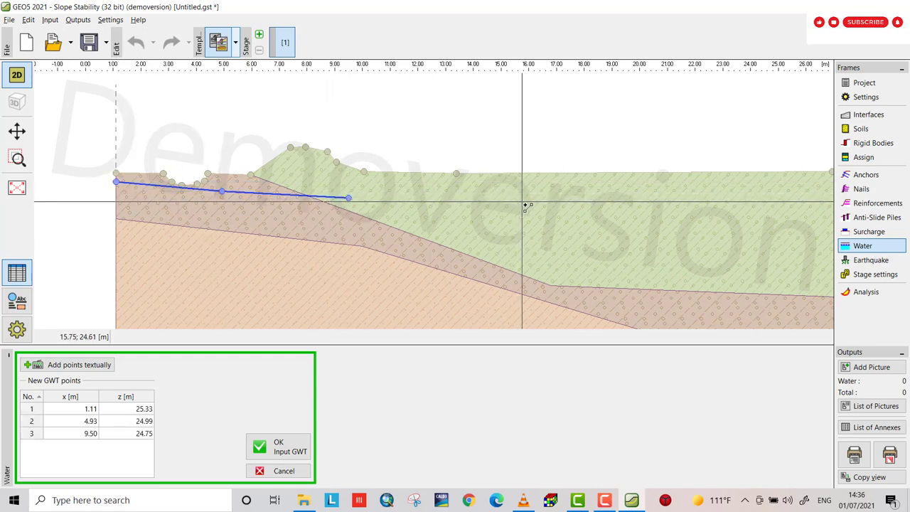
{"action": "left_click", "coordinate": [525, 202]}
Step: Continue the groundwater table down the slope to the toe and right edge at x 57.23, then confirm
{"action": "scroll", "coordinate": [526, 204], "scroll_direction": "down", "scroll_amount": 1}
{"action": "scroll", "coordinate": [609, 227], "scroll_direction": "down", "scroll_amount": 3}
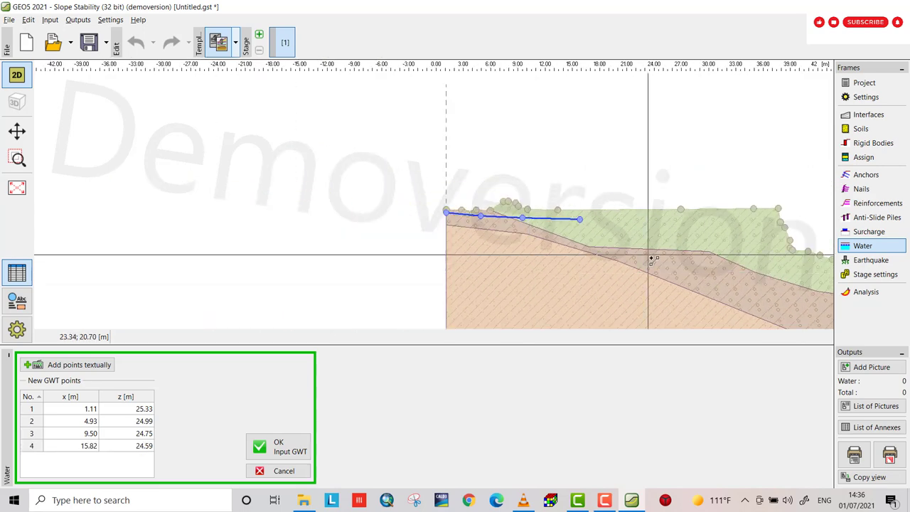
{"action": "left_click", "coordinate": [715, 223]}
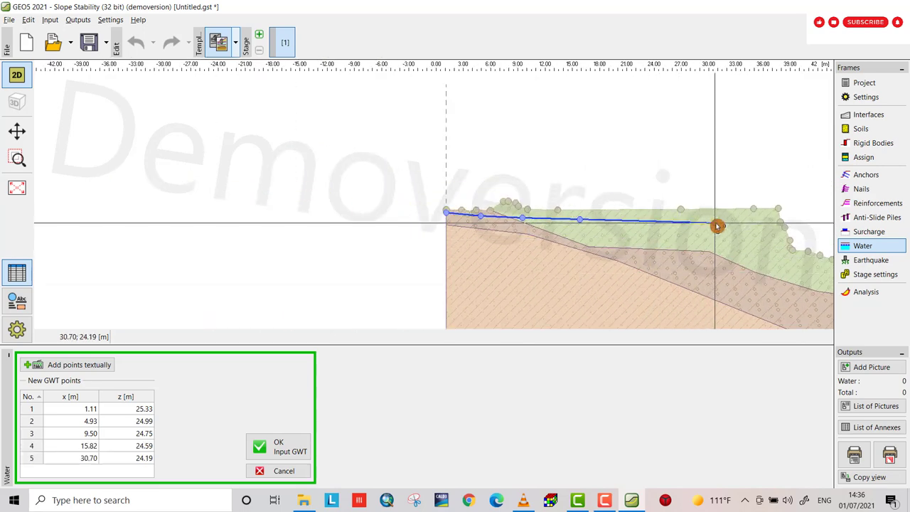
{"action": "left_click", "coordinate": [769, 235]}
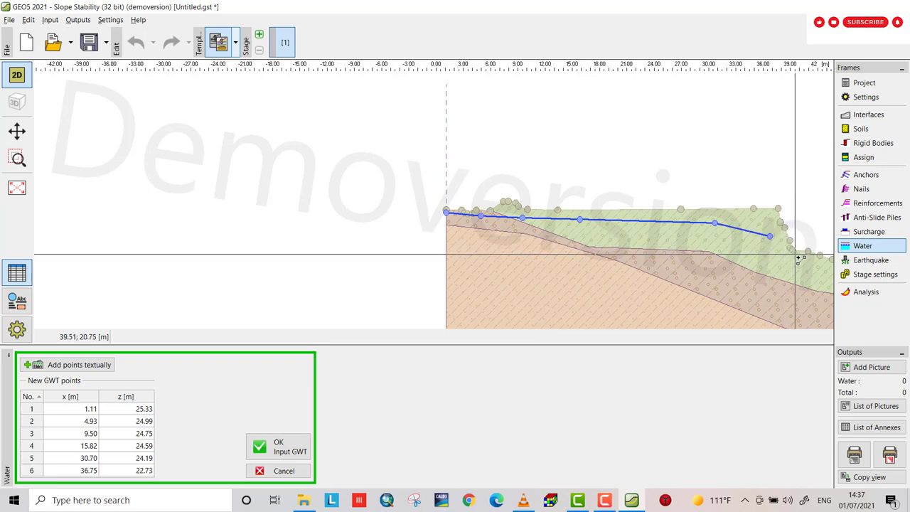
{"action": "left_click", "coordinate": [793, 254]}
{"action": "scroll", "coordinate": [710, 256], "scroll_direction": "right", "scroll_amount": 5}
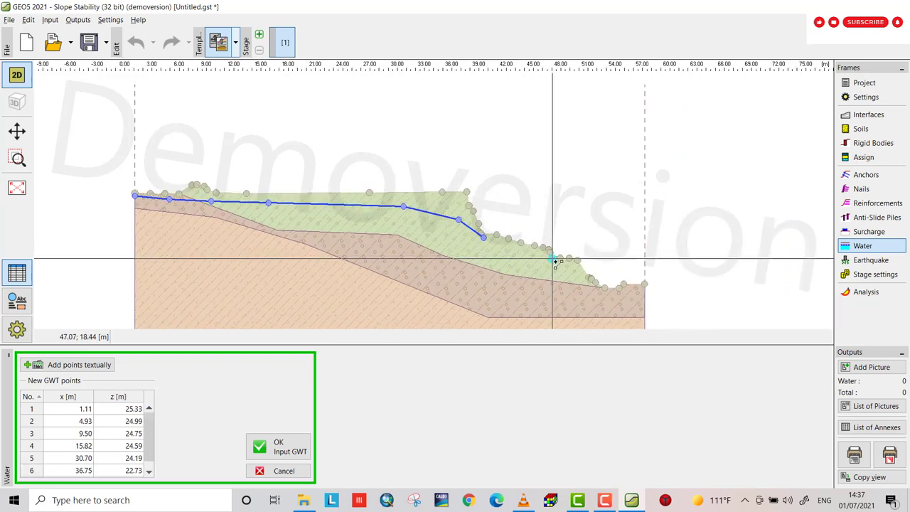
{"action": "left_click", "coordinate": [555, 262]}
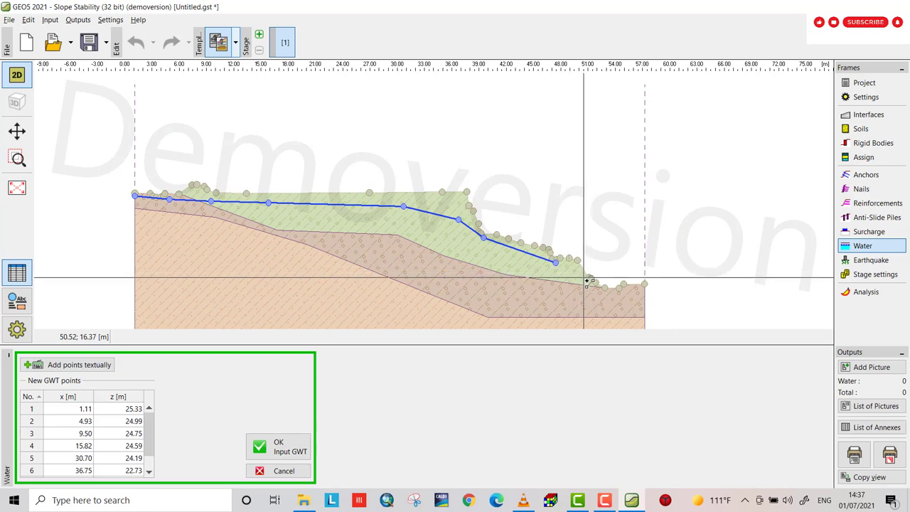
{"action": "left_click", "coordinate": [584, 279]}
{"action": "left_click", "coordinate": [596, 288]}
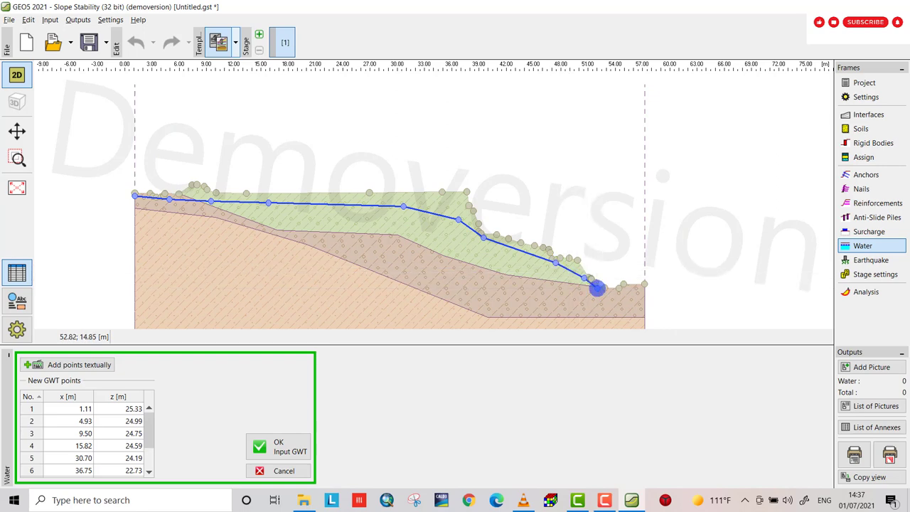
{"action": "left_click", "coordinate": [616, 291]}
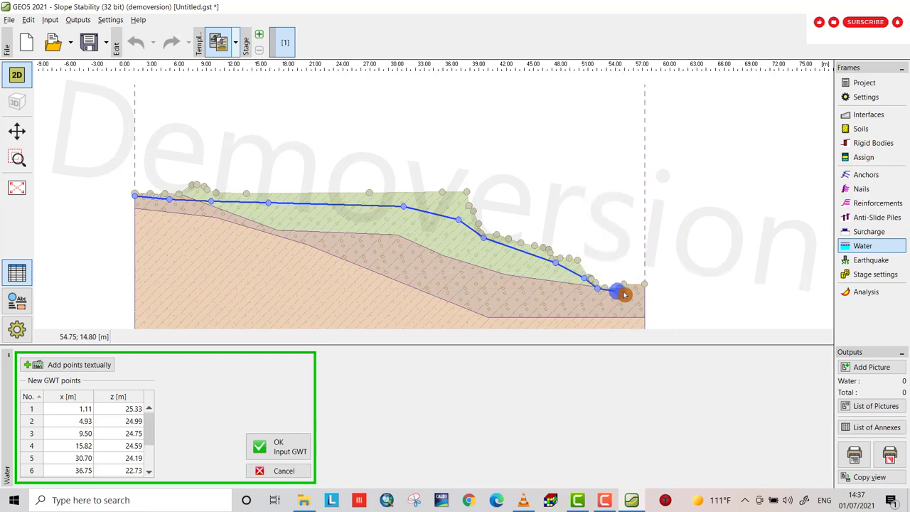
{"action": "left_click", "coordinate": [645, 293]}
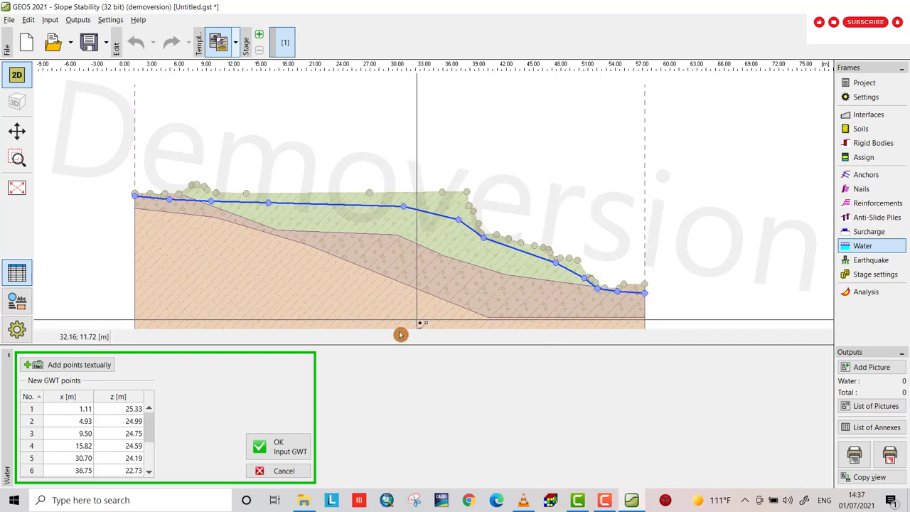
{"action": "left_click", "coordinate": [287, 449]}
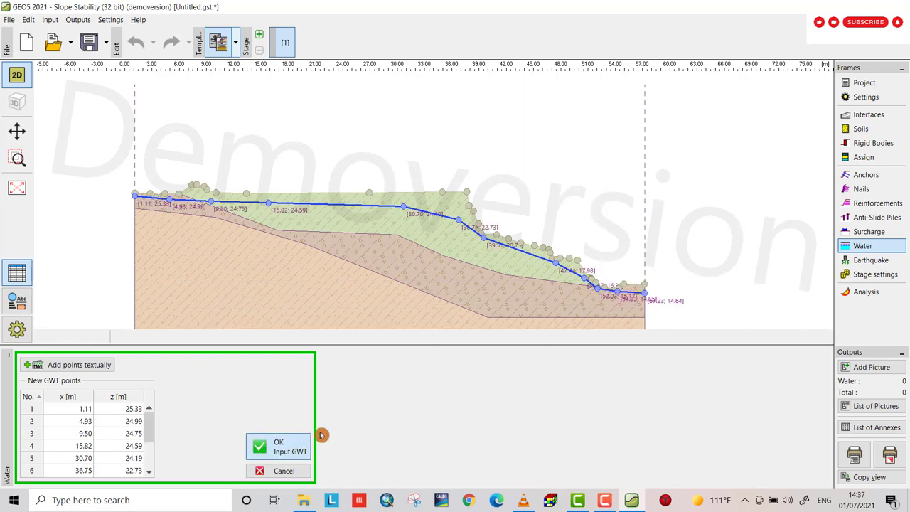
{"action": "scroll", "coordinate": [587, 293], "scroll_direction": "down", "scroll_amount": 2}
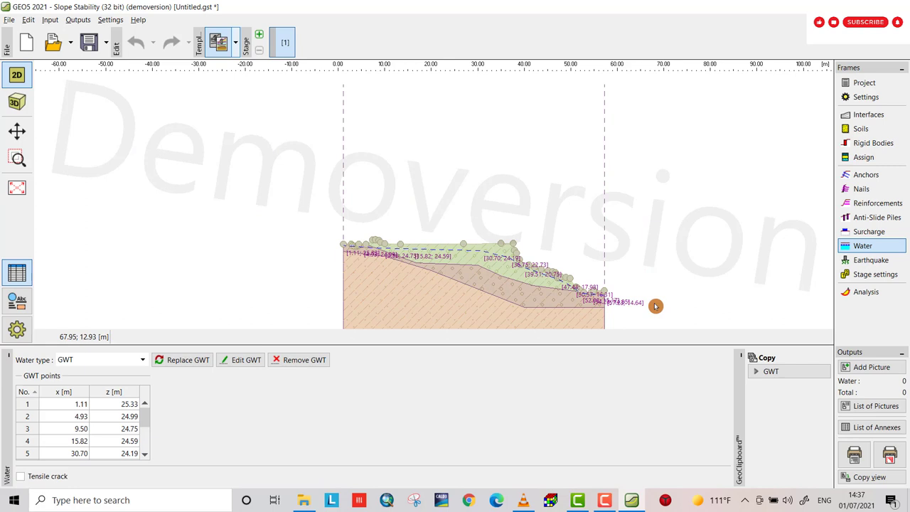
Step: In the Analysis frame, draw a circular slip surface through the slope toe
{"action": "left_click", "coordinate": [882, 260]}
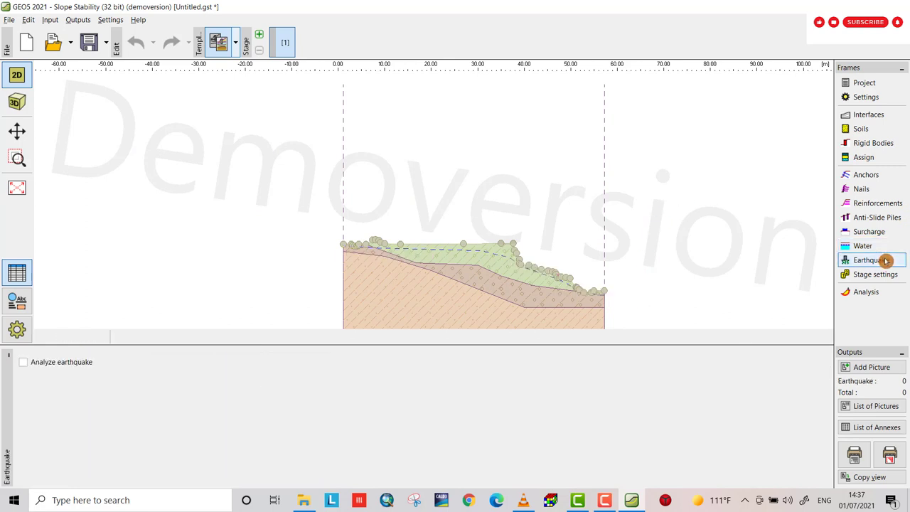
{"action": "left_click", "coordinate": [873, 292]}
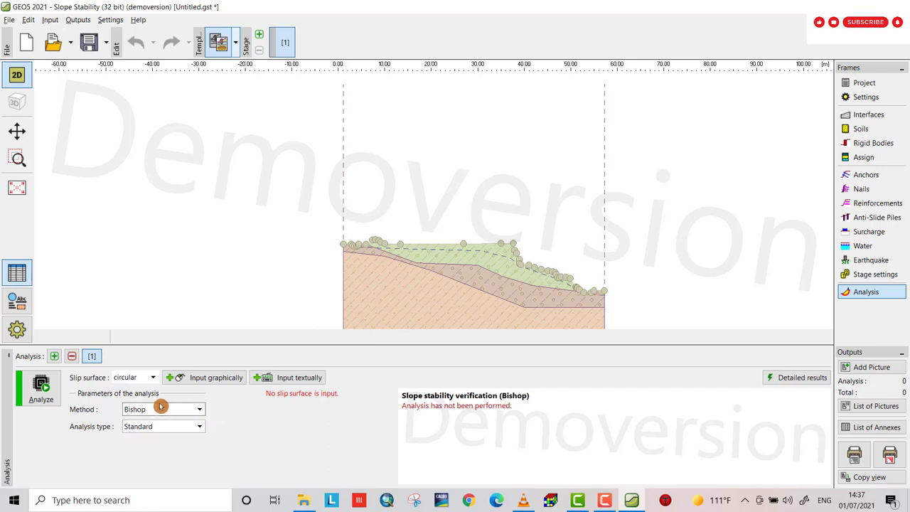
{"action": "left_click", "coordinate": [204, 379]}
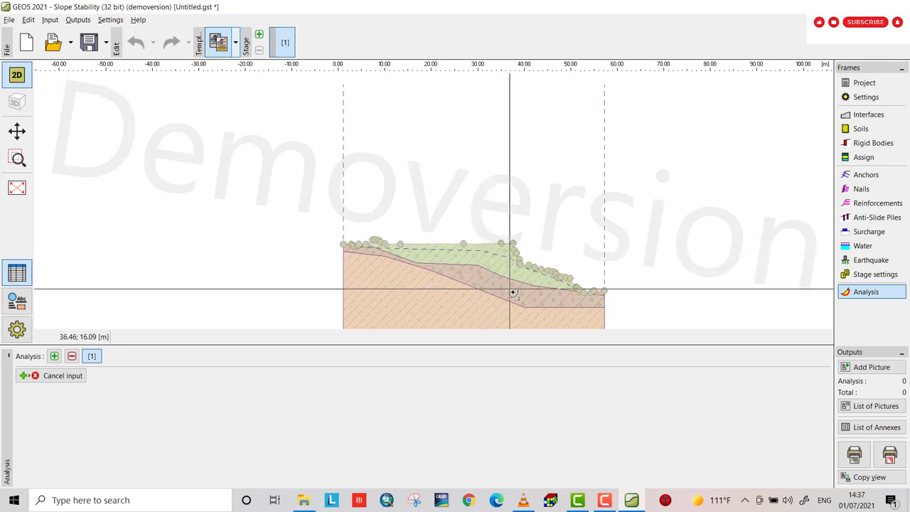
{"action": "left_click", "coordinate": [587, 297]}
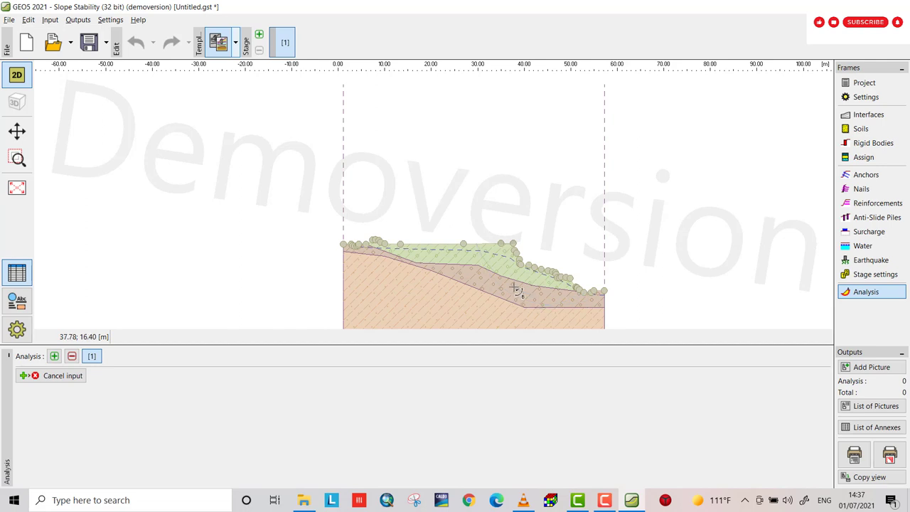
{"action": "left_click", "coordinate": [524, 288]}
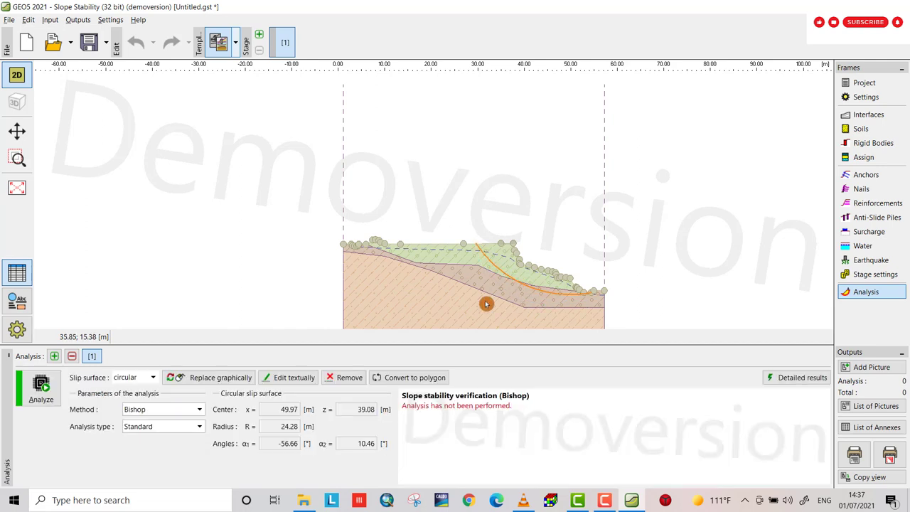
Step: Analyse the circle with Bishop, giving factor of safety 1.21 < 1.50, keeping Bishop as the method
{"action": "left_click", "coordinate": [41, 387]}
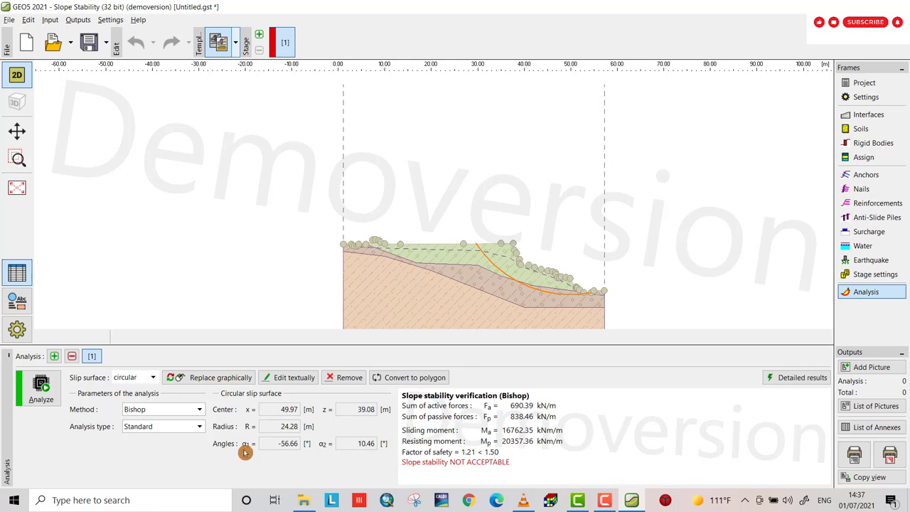
{"action": "left_click", "coordinate": [199, 411]}
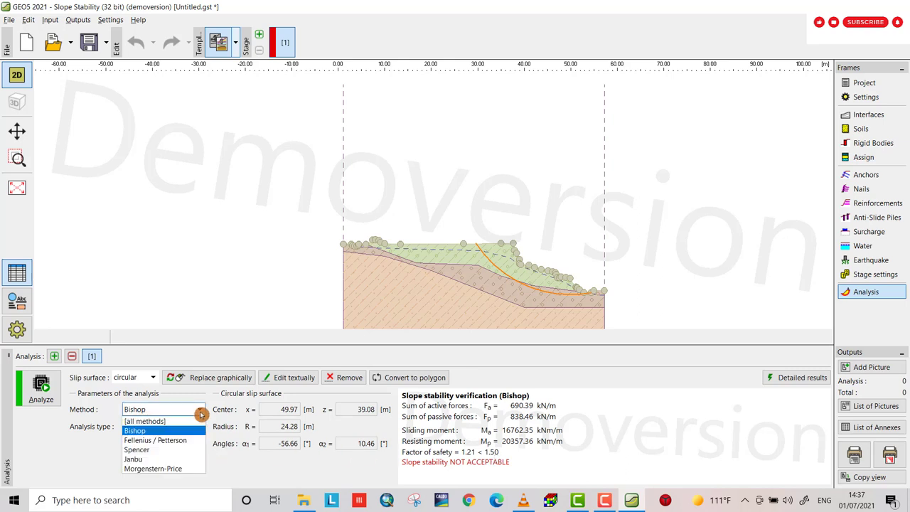
{"action": "left_click", "coordinate": [201, 414]}
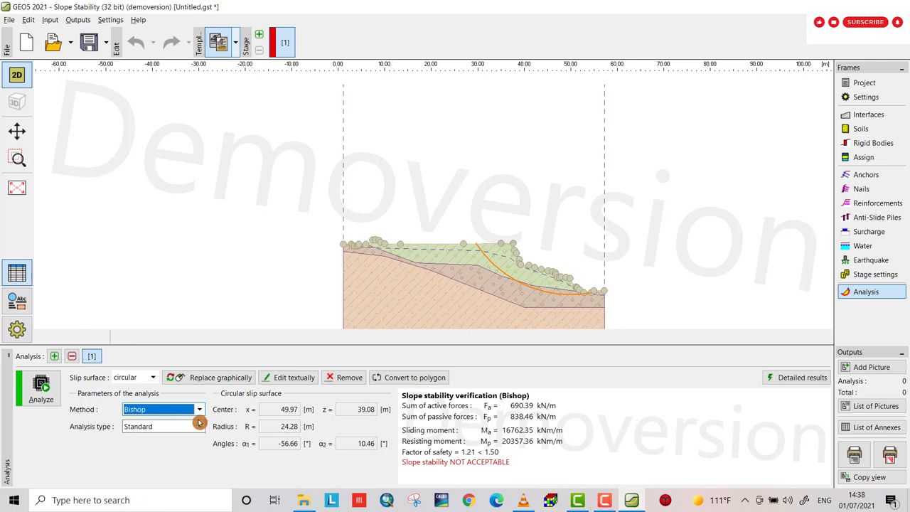
{"action": "left_click", "coordinate": [199, 424]}
Step: Switch the analysis type to Optimization and re-analyse: critical circle R 5.78 m, factor of safety 0.97
{"action": "left_click", "coordinate": [142, 442]}
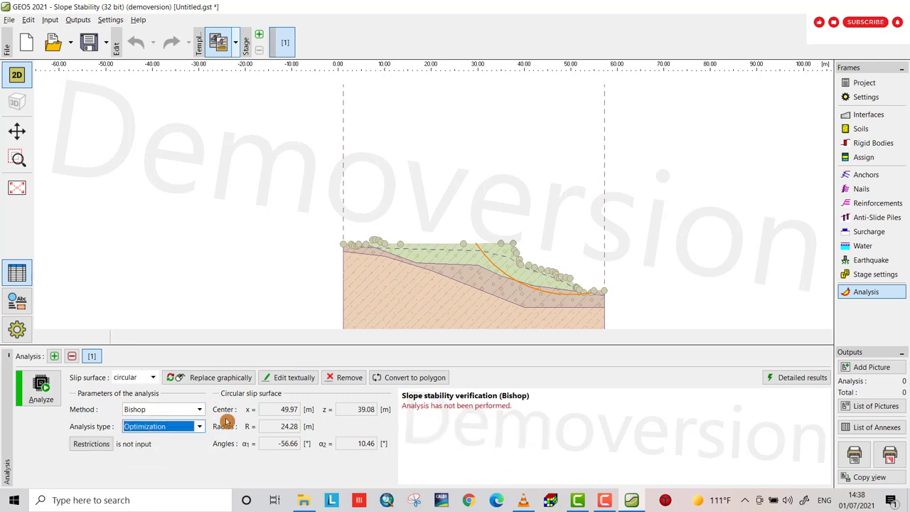
{"action": "left_click", "coordinate": [49, 403]}
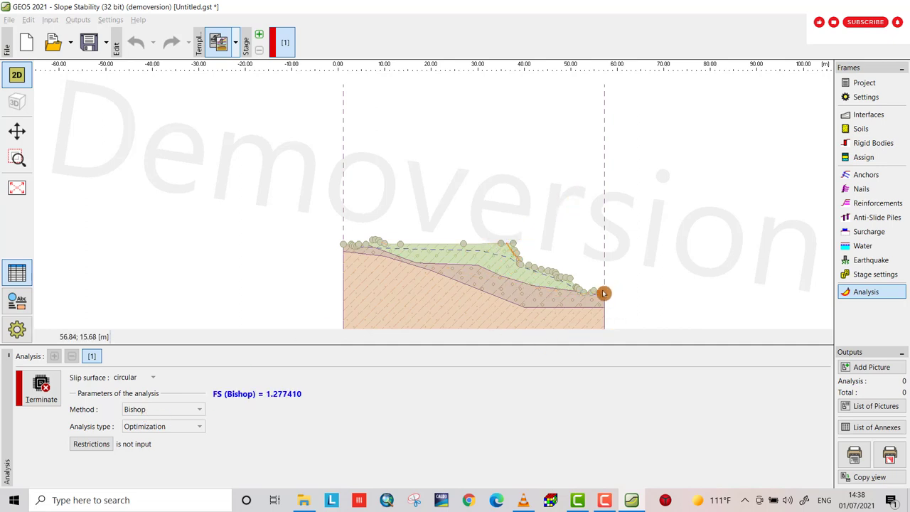
{"action": "scroll", "coordinate": [514, 284], "scroll_direction": "up", "scroll_amount": 6}
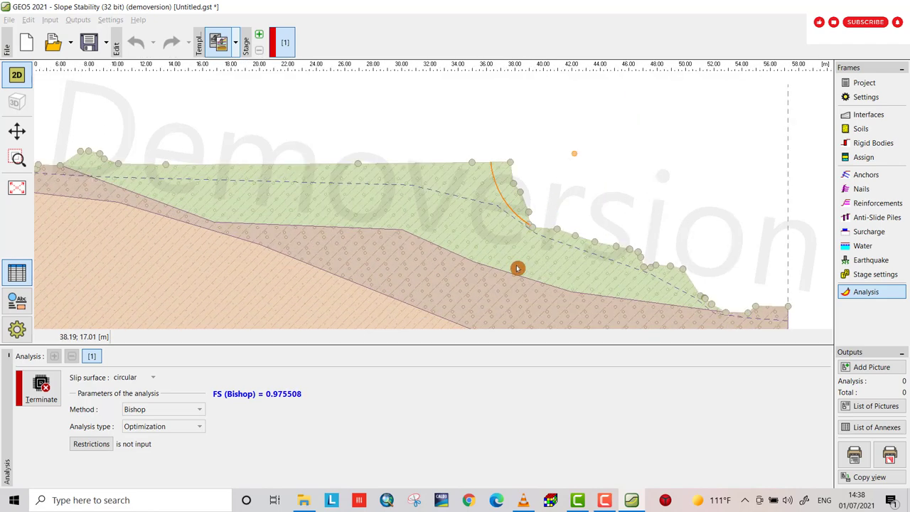
{"action": "scroll", "coordinate": [521, 265], "scroll_direction": "down", "scroll_amount": 1}
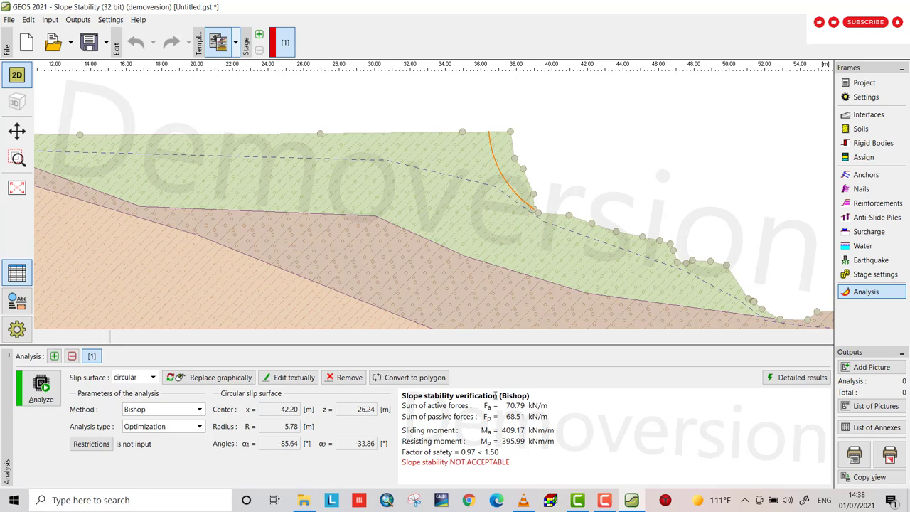
{"action": "scroll", "coordinate": [450, 244], "scroll_direction": "down", "scroll_amount": 2}
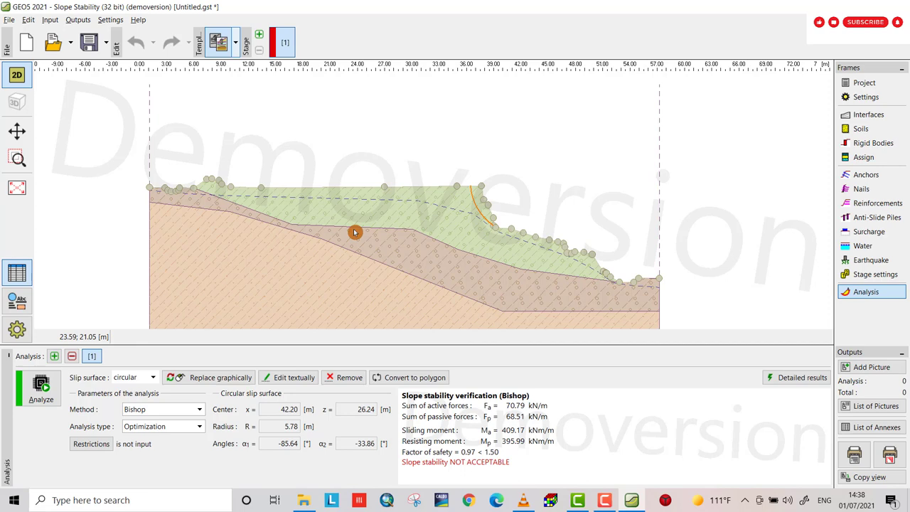
Step: Switch to a polygonal slip surface and trace its first three points from the ground surface
{"action": "left_click", "coordinate": [155, 383]}
{"action": "left_click", "coordinate": [149, 395]}
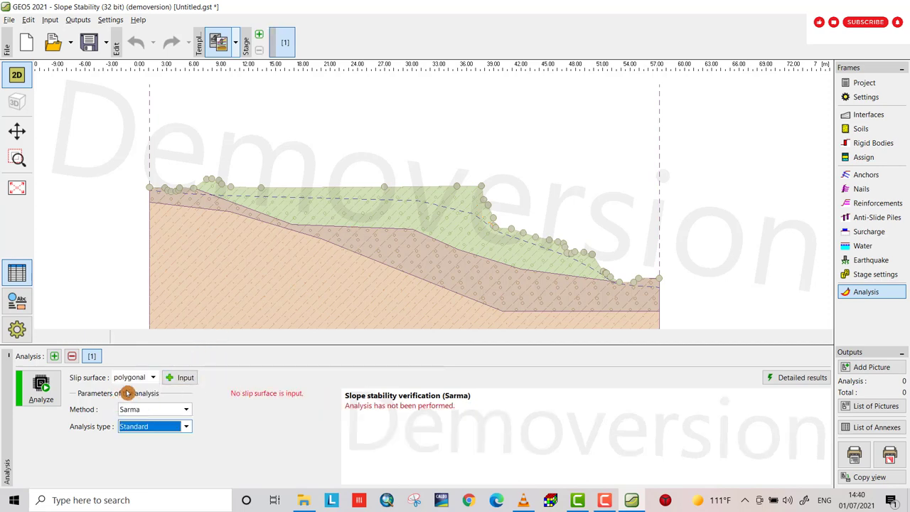
{"action": "left_click", "coordinate": [183, 383]}
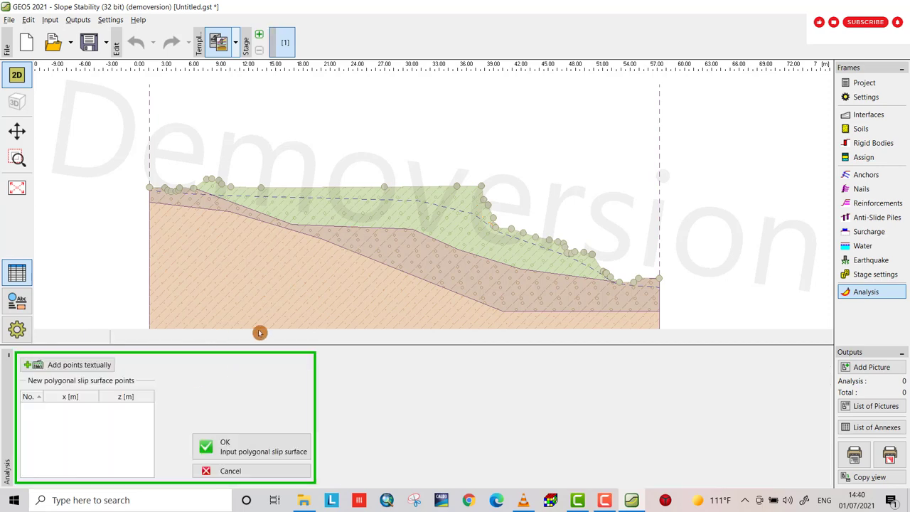
{"action": "left_click", "coordinate": [296, 189]}
{"action": "left_click", "coordinate": [350, 224]}
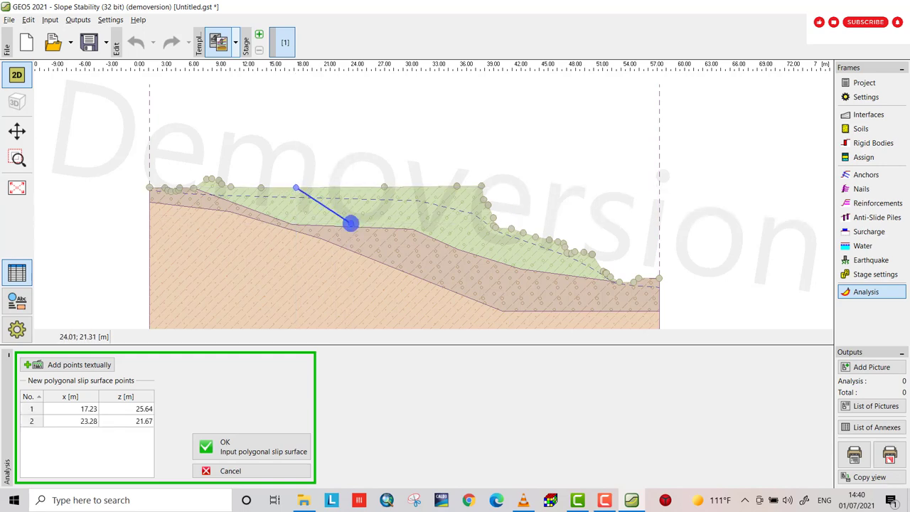
{"action": "left_click", "coordinate": [409, 238]}
Step: Finish the seven-point polygon at the slope toe and check it with Sarma: factor of safety 1.58
{"action": "left_click", "coordinate": [476, 265]}
{"action": "left_click", "coordinate": [536, 275]}
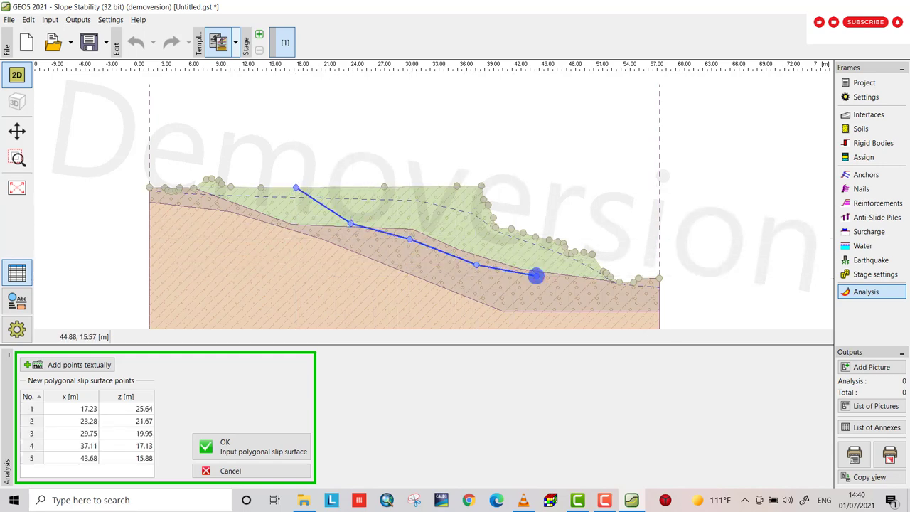
{"action": "left_click", "coordinate": [604, 285]}
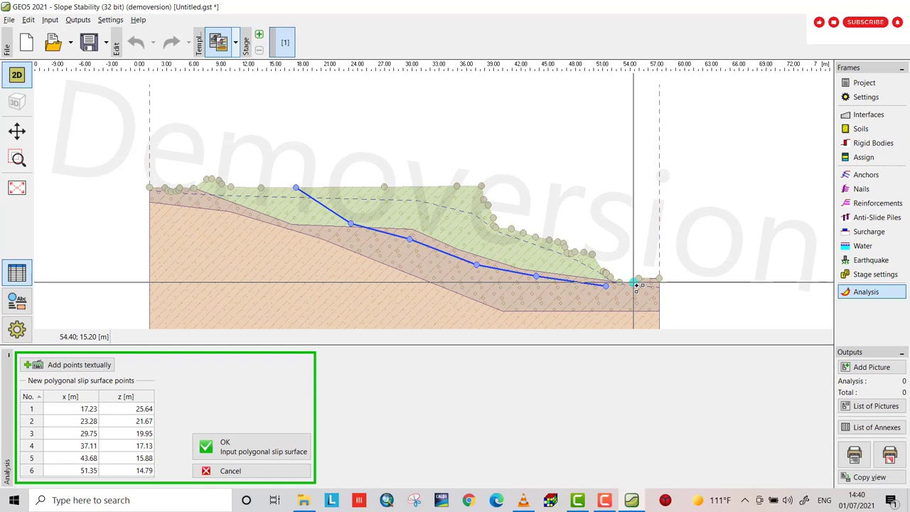
{"action": "left_click", "coordinate": [634, 282]}
{"action": "left_click", "coordinate": [274, 445]}
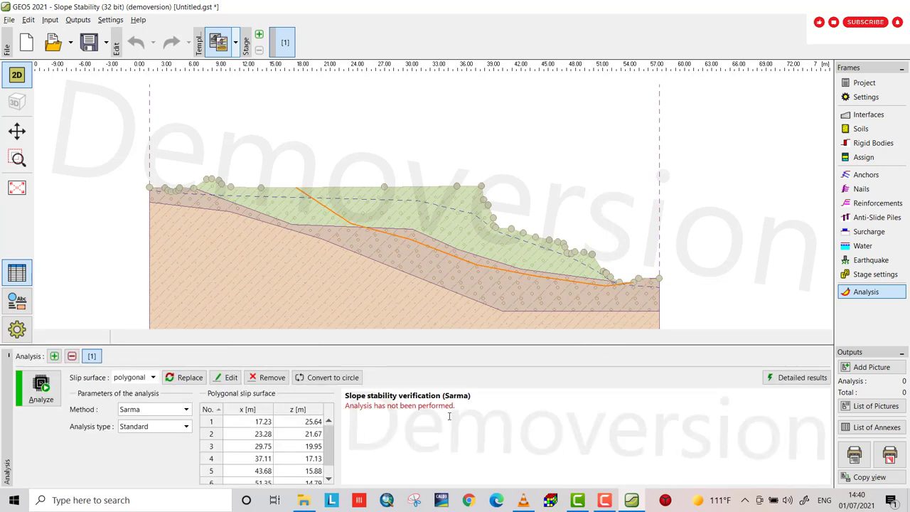
{"action": "left_click", "coordinate": [41, 388]}
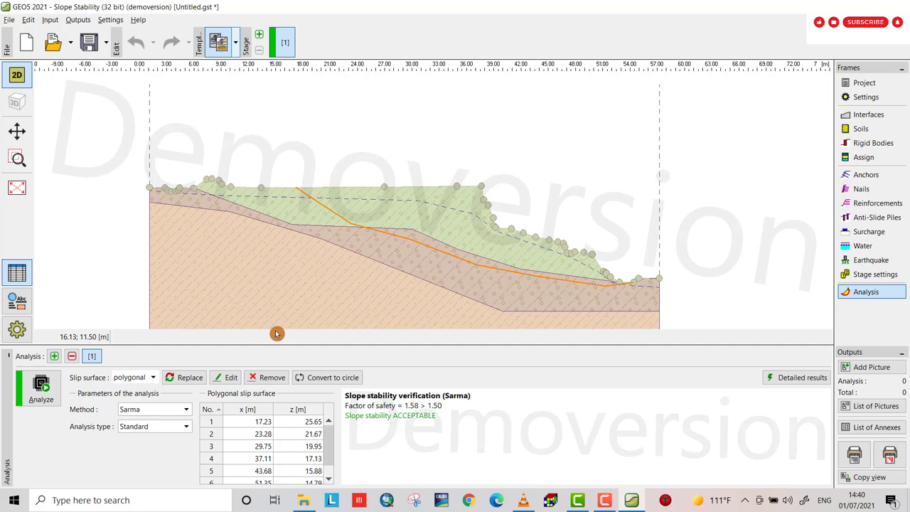
{"action": "left_click", "coordinate": [41, 391]}
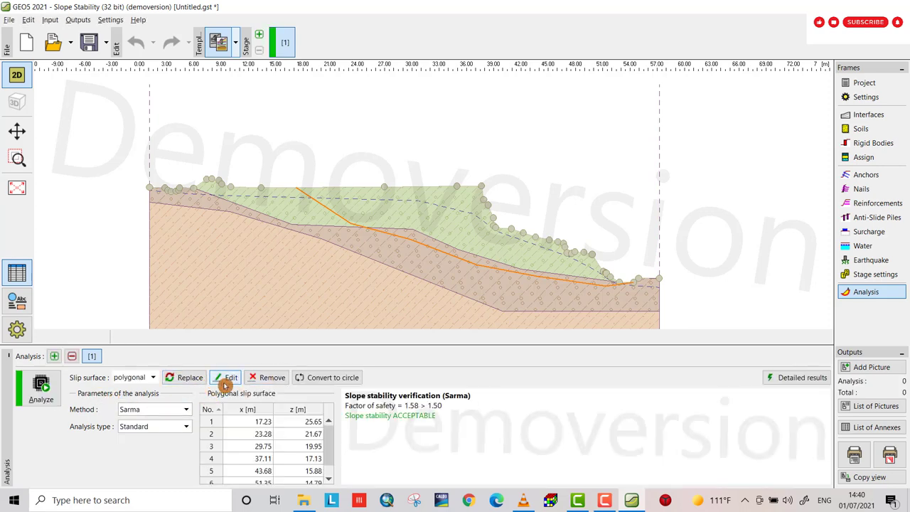
Step: Delete the polygonal slip surface and switch the slip surface type back to circular
{"action": "left_click", "coordinate": [269, 377]}
{"action": "left_click", "coordinate": [352, 423]}
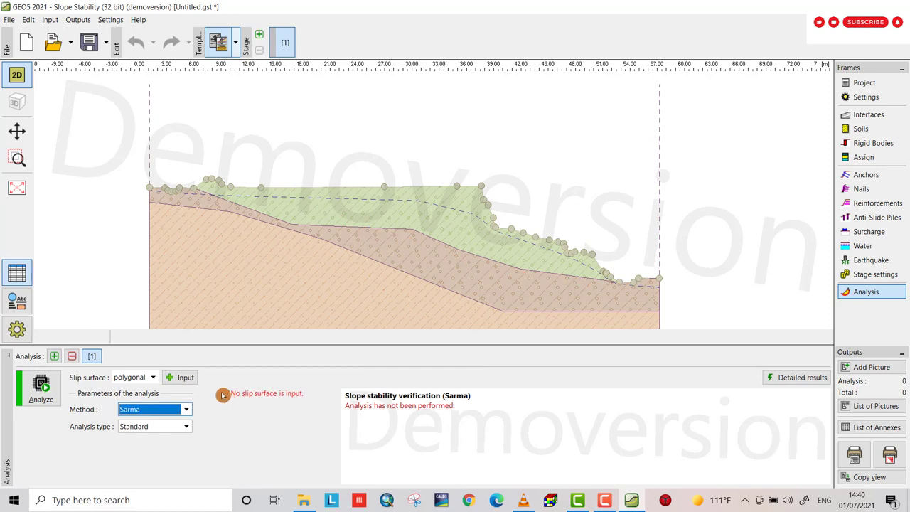
{"action": "left_click", "coordinate": [153, 378]}
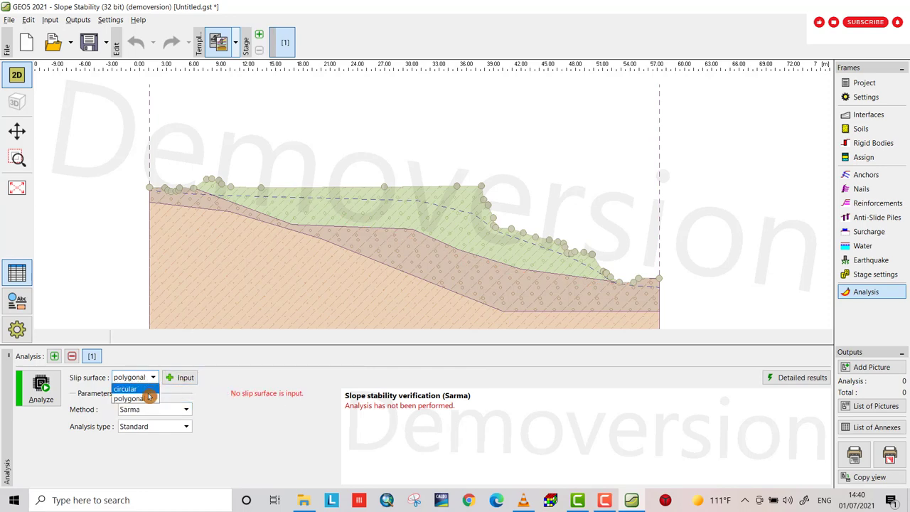
{"action": "left_click", "coordinate": [147, 392]}
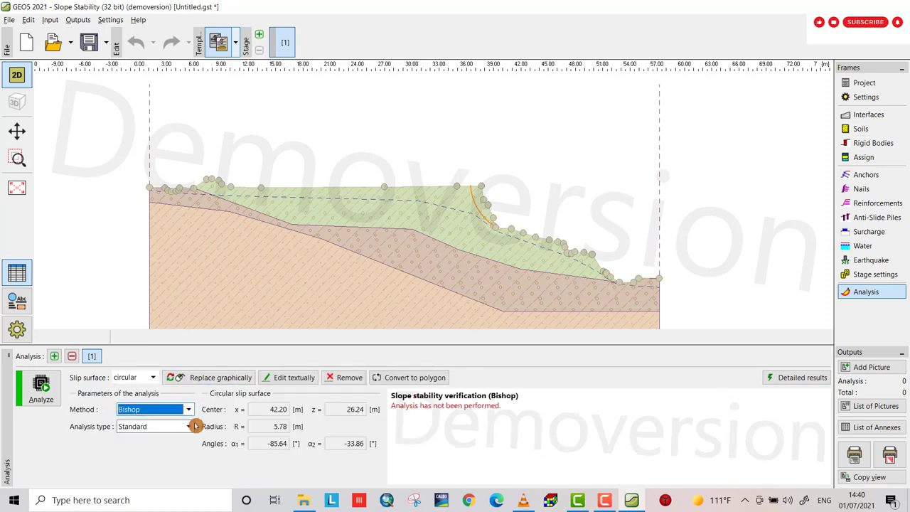
Step: Run an optimized Bishop analysis, leaving the circle unchanged: R 5.78 m, factor of safety 0.97
{"action": "left_click", "coordinate": [188, 409]}
{"action": "left_click", "coordinate": [193, 427]}
{"action": "left_click", "coordinate": [193, 427]}
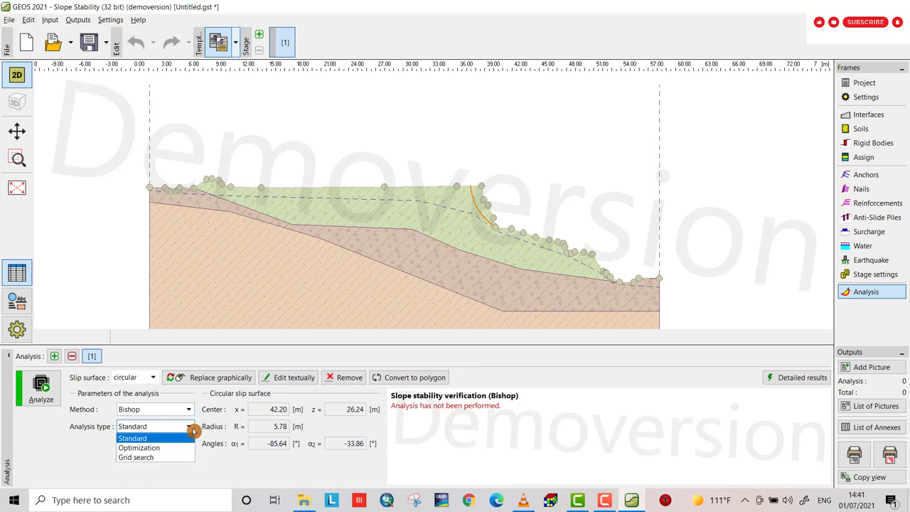
{"action": "left_click", "coordinate": [142, 447]}
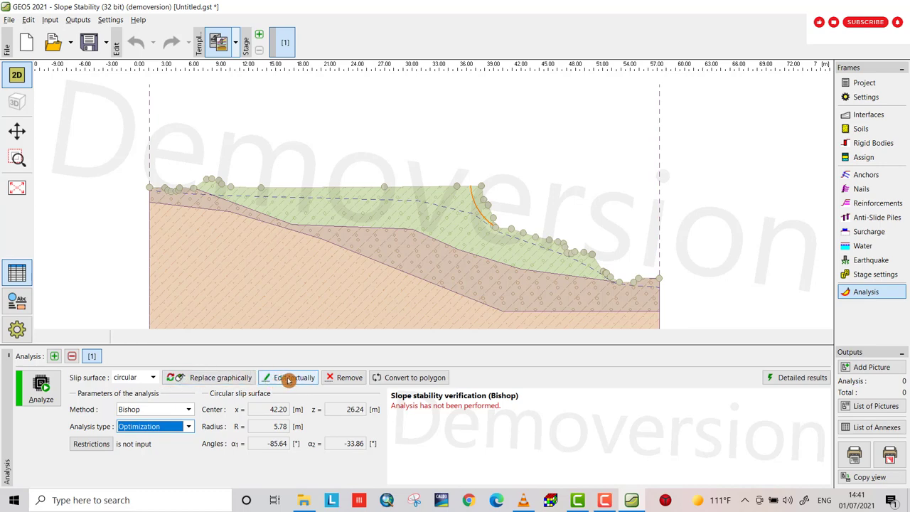
{"action": "left_click", "coordinate": [239, 378]}
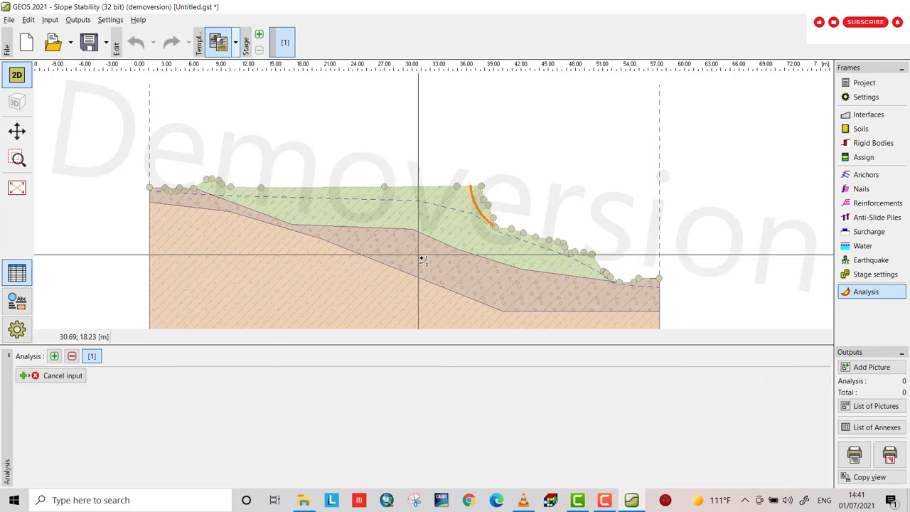
{"action": "left_click", "coordinate": [72, 382]}
{"action": "left_click", "coordinate": [41, 388]}
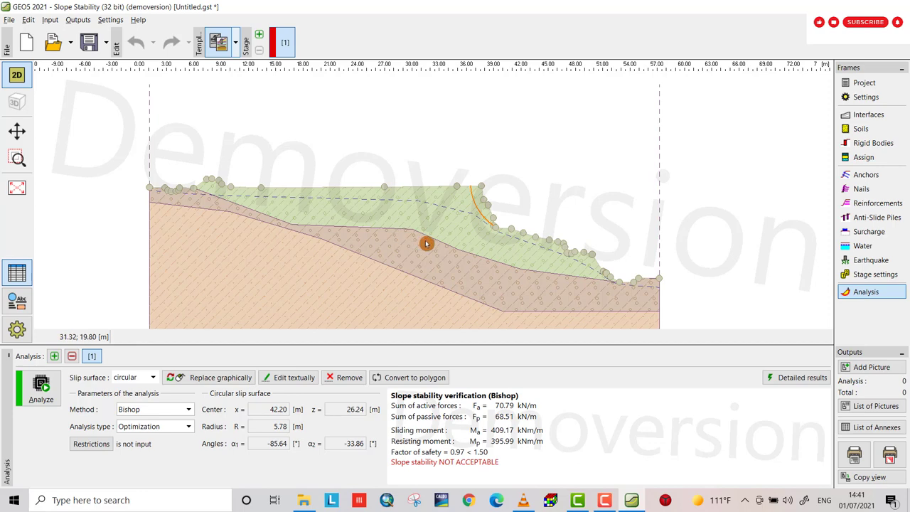
Step: Add anchor 1 at x 37.89, z 24.30 with 8.55 m free length, 3 m root, 100 kN force
{"action": "left_click", "coordinate": [845, 175]}
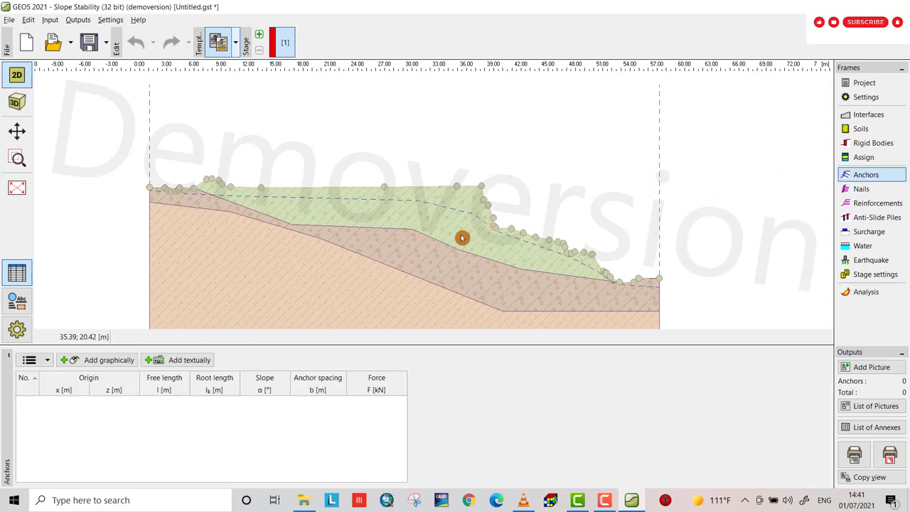
{"action": "left_click", "coordinate": [84, 365]}
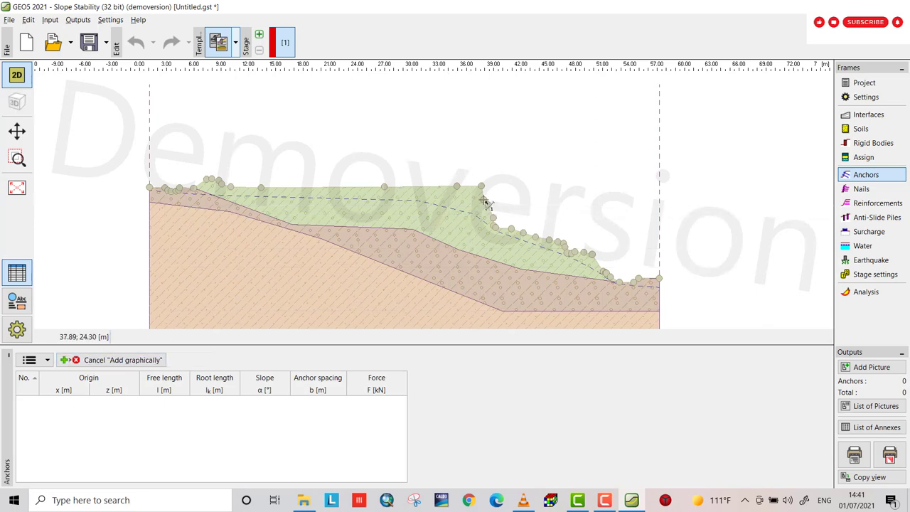
{"action": "left_click", "coordinate": [415, 236]}
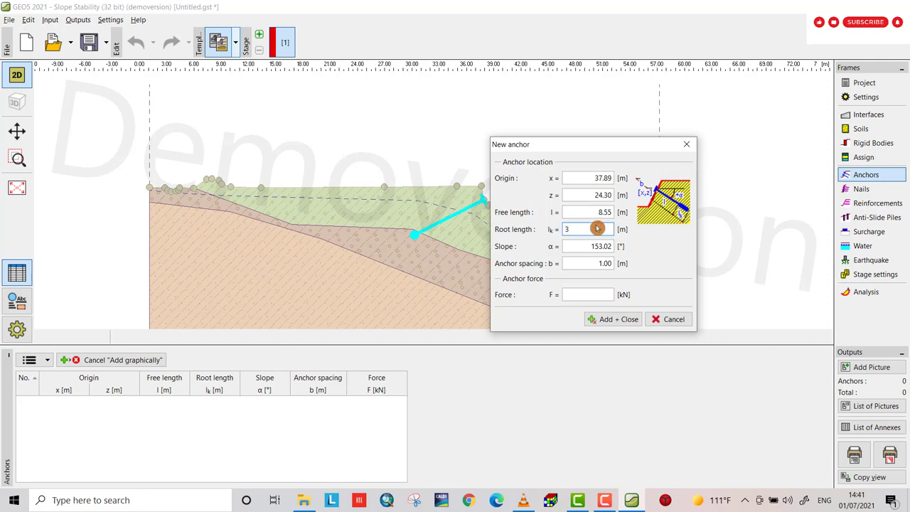
{"action": "type", "text": "3"}
{"action": "left_click", "coordinate": [580, 292]}
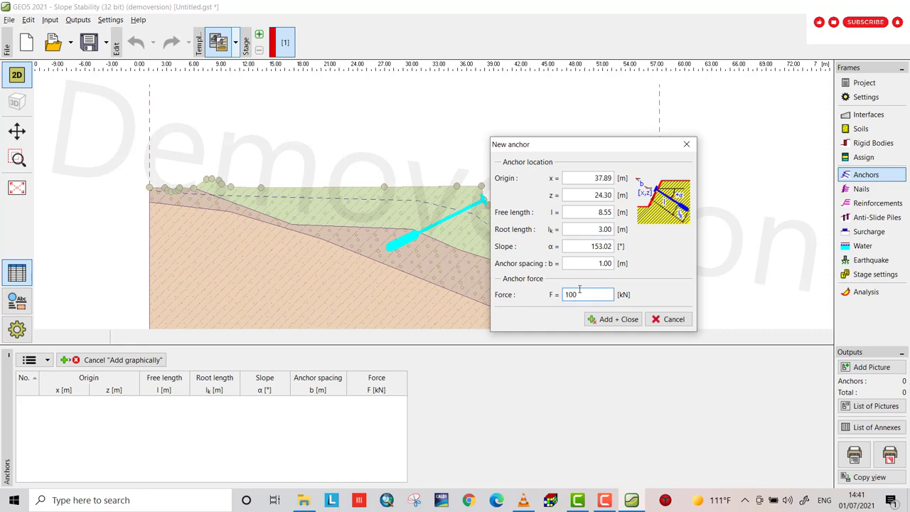
{"action": "left_click", "coordinate": [621, 322]}
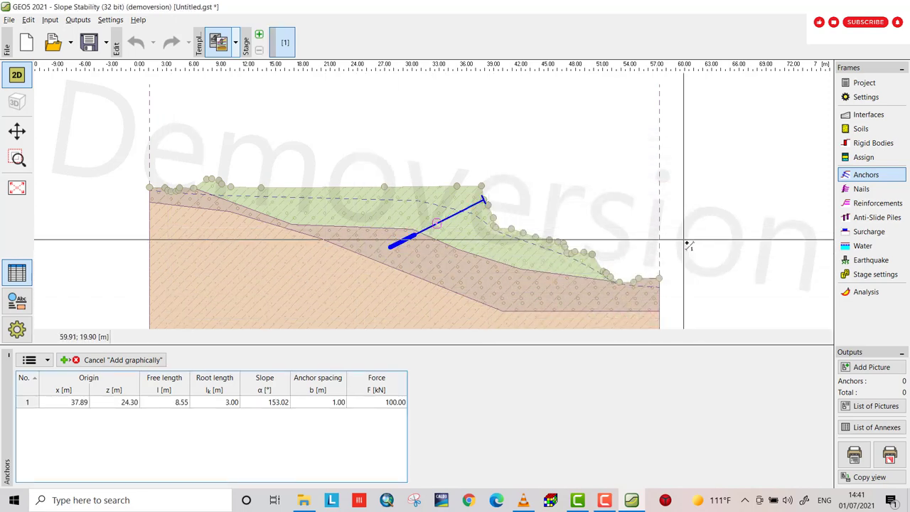
Step: Re-run the Bishop optimization with the anchor: R 18.54 m, factor of safety 1.27 < 1.50
{"action": "left_click", "coordinate": [868, 291]}
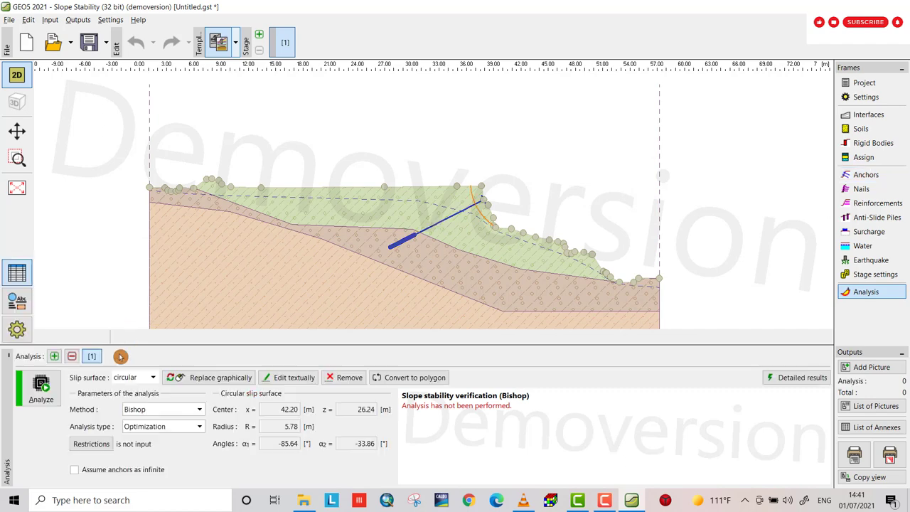
{"action": "left_click", "coordinate": [43, 386]}
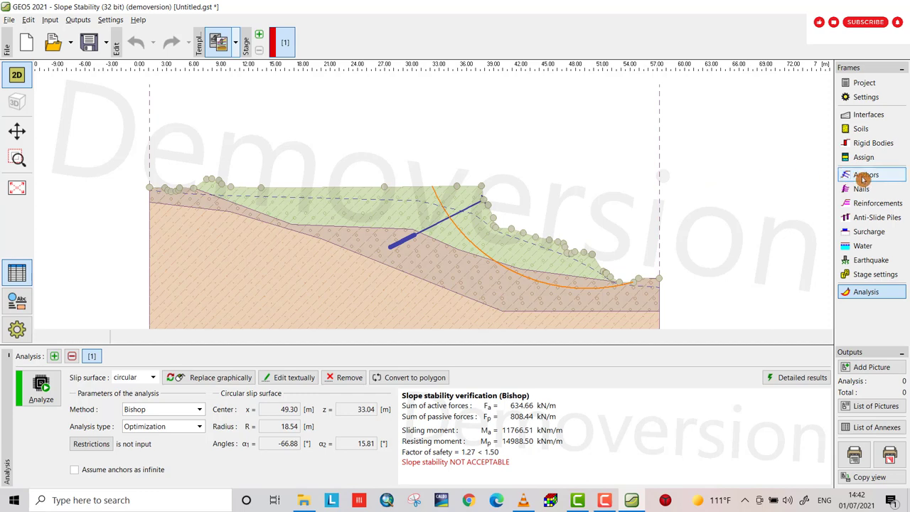
Step: Add anti-slide pile 1 at x 40.29, 6.16 m long, 0.40 m diameter, Vu 100 kN, K 0.80
{"action": "left_click", "coordinate": [871, 220]}
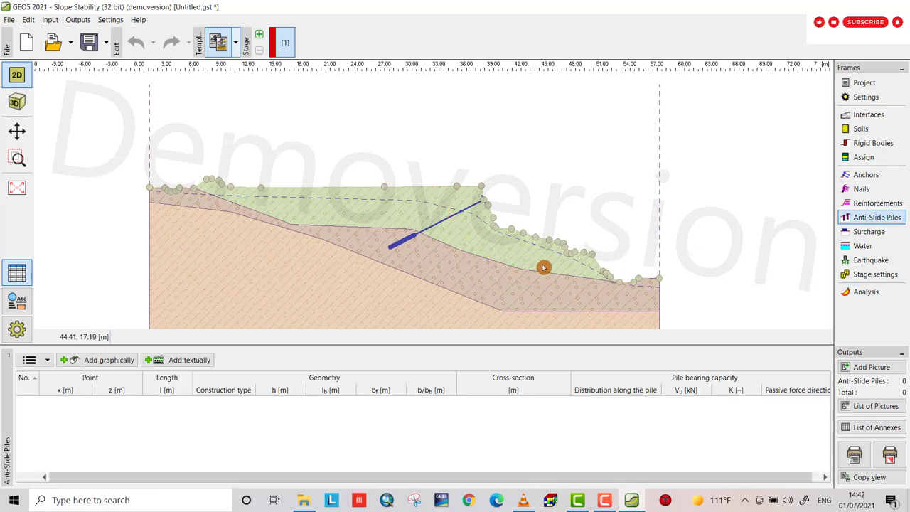
{"action": "left_click", "coordinate": [112, 361]}
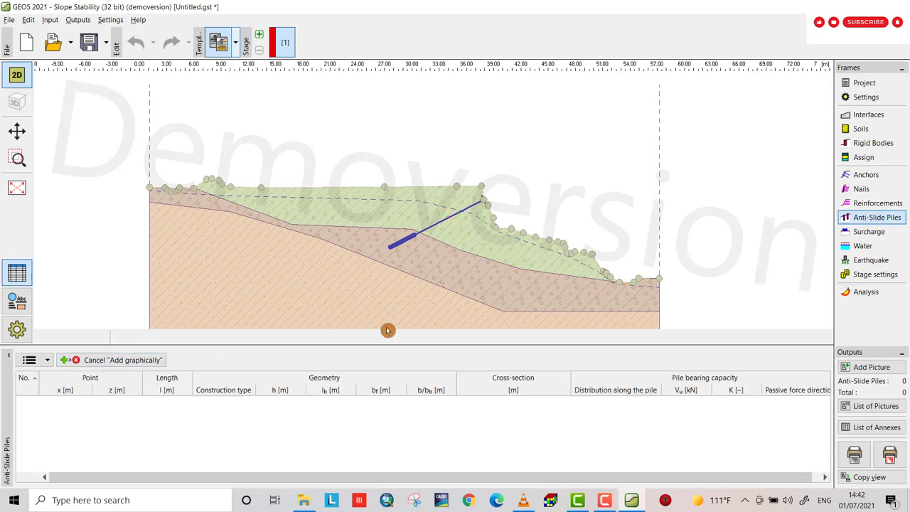
{"action": "left_click", "coordinate": [509, 228]}
{"action": "left_click", "coordinate": [506, 292]}
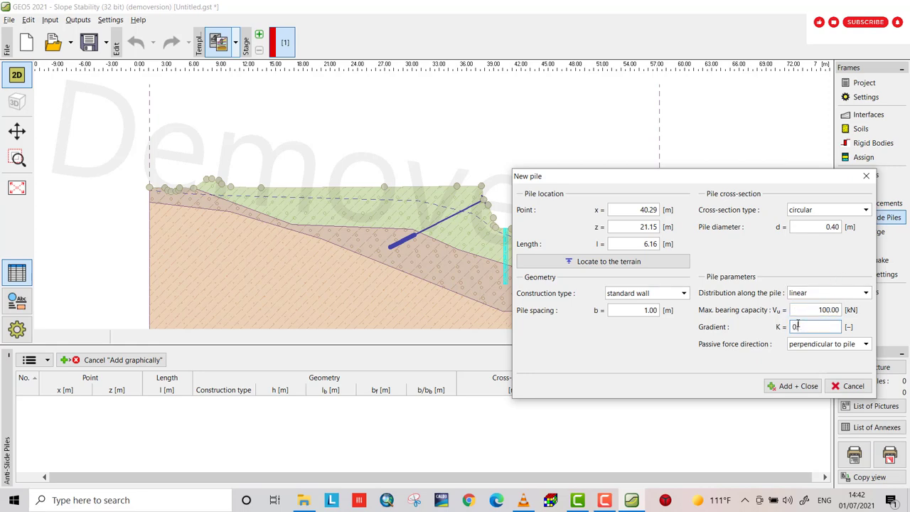
{"action": "left_click", "coordinate": [793, 386]}
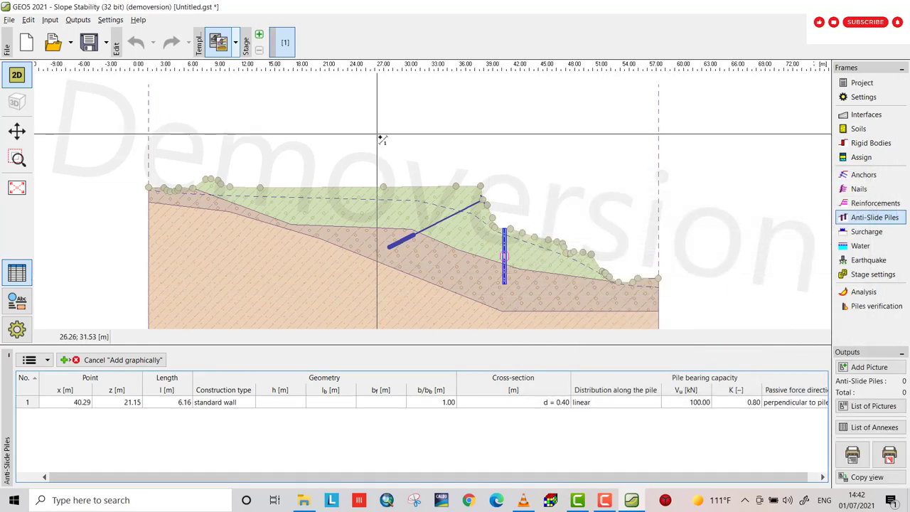
Step: Re-analyse with the pile (factor of safety 1.33 < 1.50) and return to the anti-slide piles input
{"action": "left_click", "coordinate": [860, 292]}
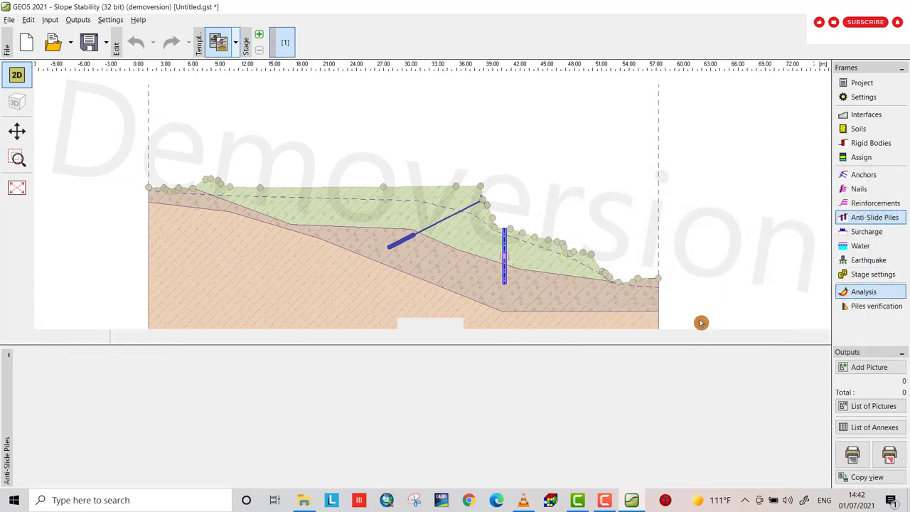
{"action": "left_click", "coordinate": [33, 389]}
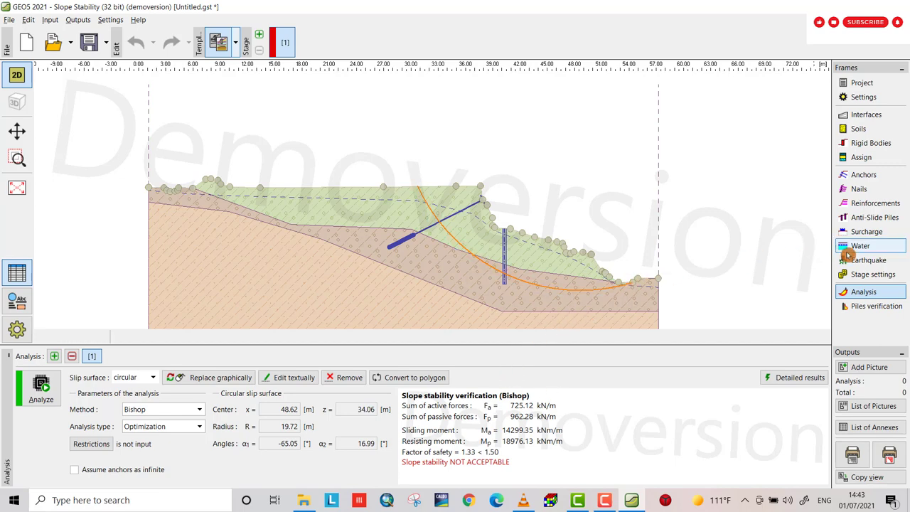
{"action": "left_click", "coordinate": [863, 218]}
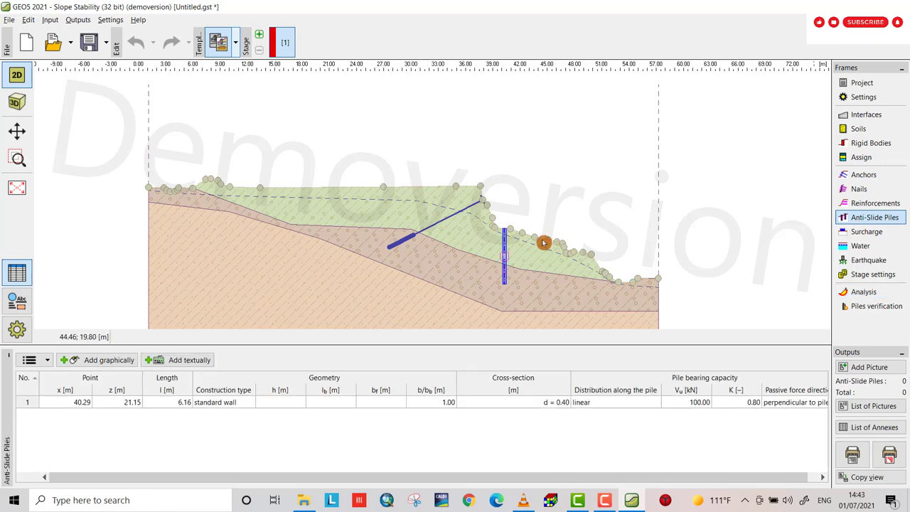
Step: Try placing a second pile on the slope, dismiss the coordinate error and cancel placement
{"action": "left_click", "coordinate": [543, 242]}
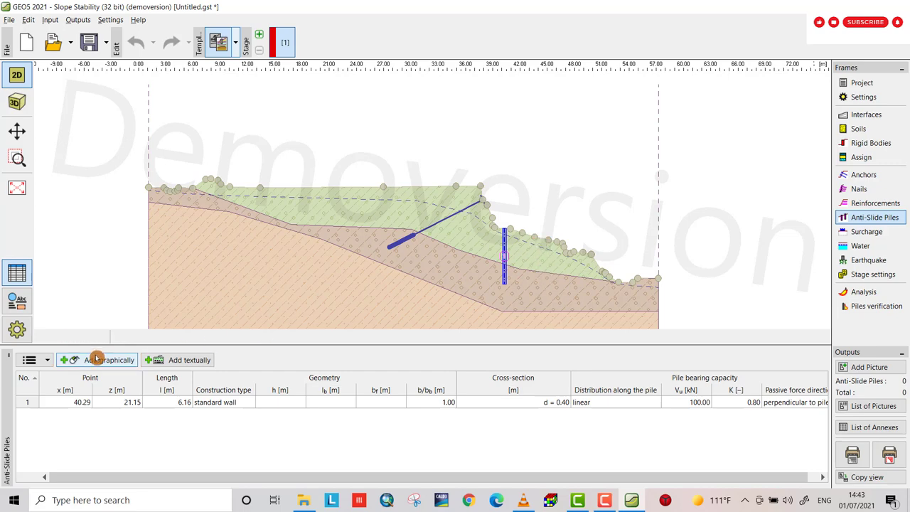
{"action": "left_click", "coordinate": [95, 359]}
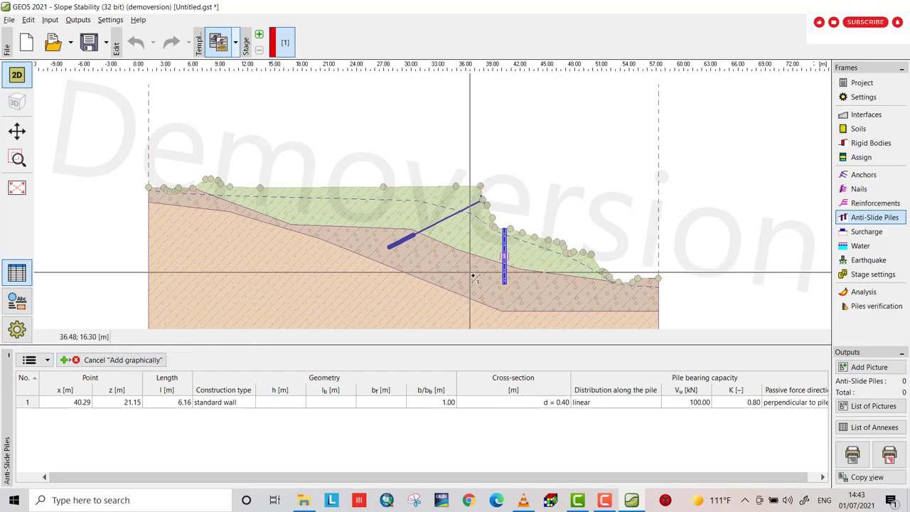
{"action": "left_click", "coordinate": [543, 242]}
{"action": "left_click", "coordinate": [606, 256]}
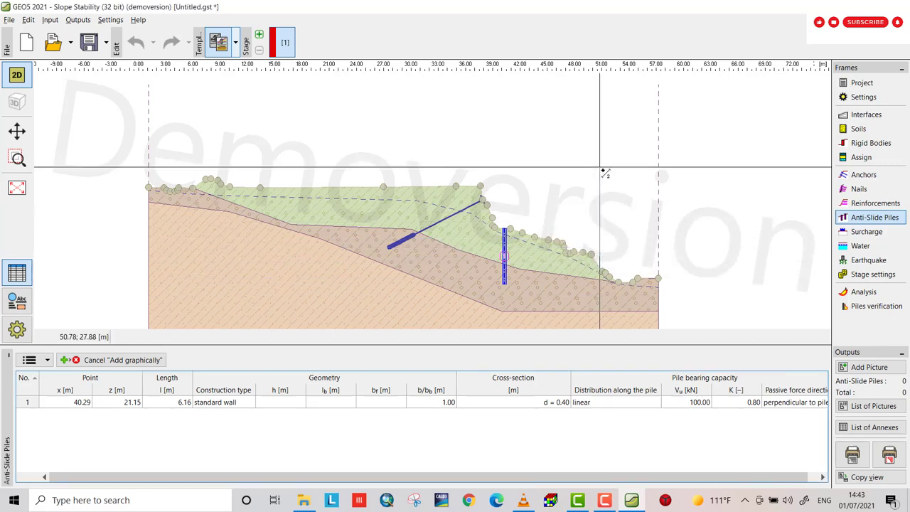
{"action": "right_click", "coordinate": [473, 304]}
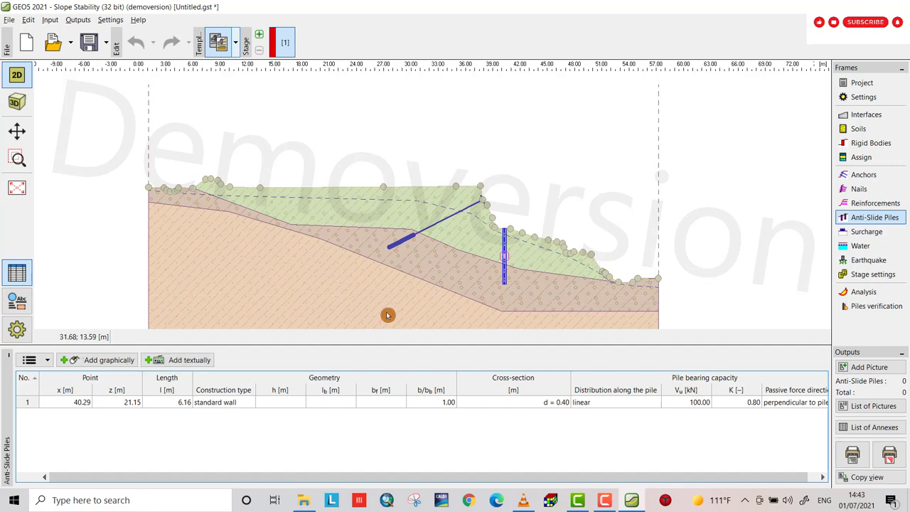
Step: Add the second pile at x 44.20 with 0.4 m diameter, spacing 1, Vu 100 and K 0.8
{"action": "left_click", "coordinate": [73, 364]}
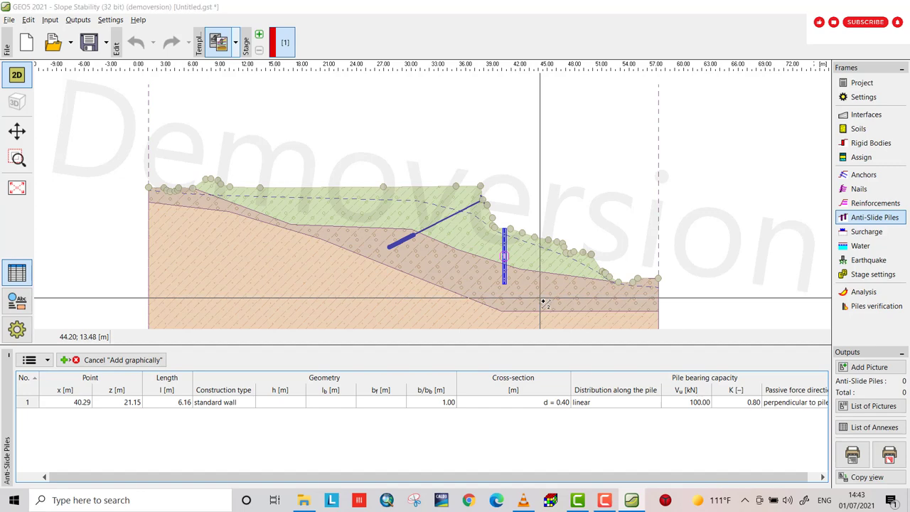
{"action": "left_click", "coordinate": [543, 303]}
{"action": "left_click", "coordinate": [461, 240]}
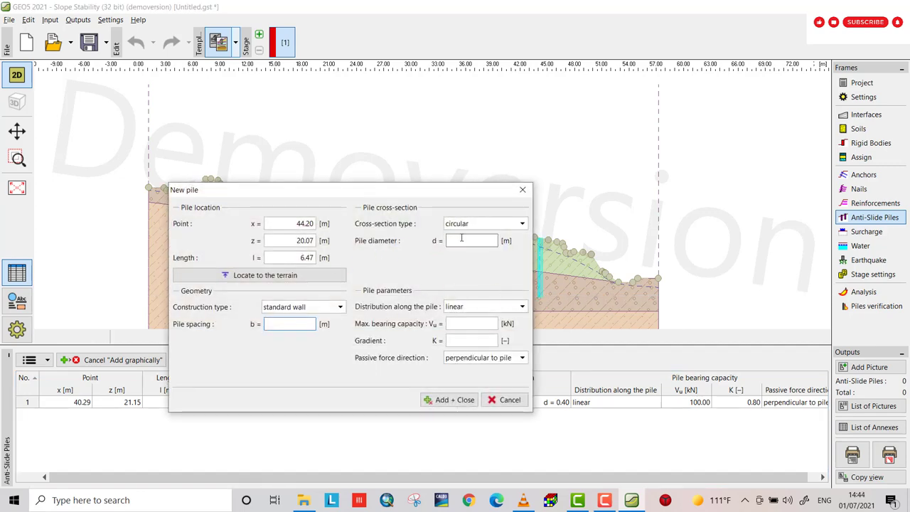
{"action": "type", "text": "0.4"}
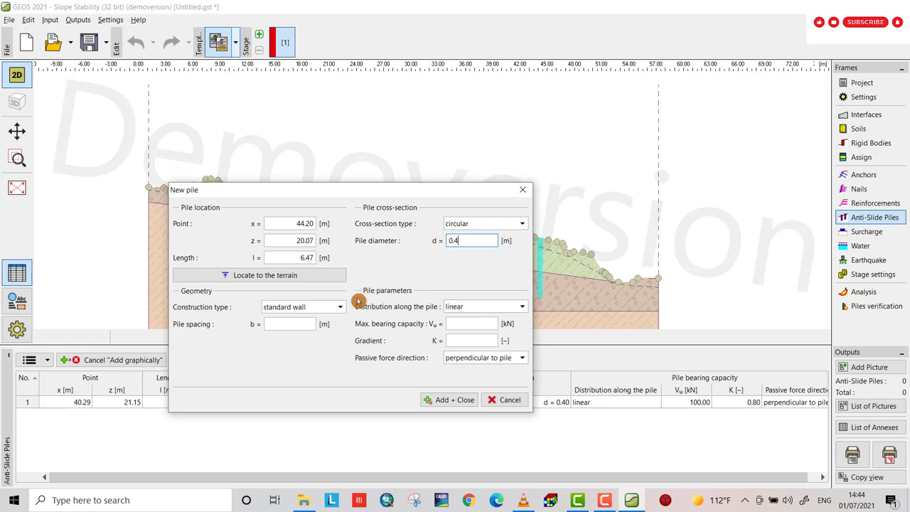
{"action": "left_click", "coordinate": [306, 326]}
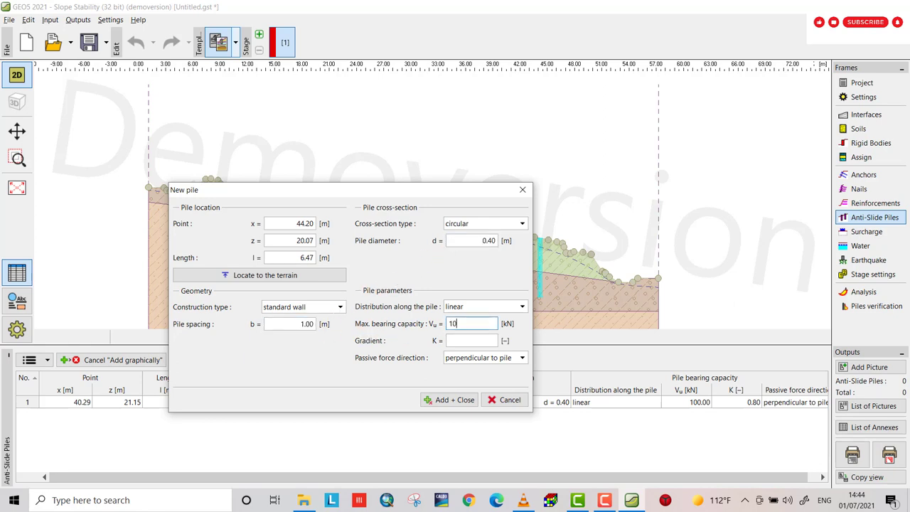
{"action": "left_click", "coordinate": [467, 341]}
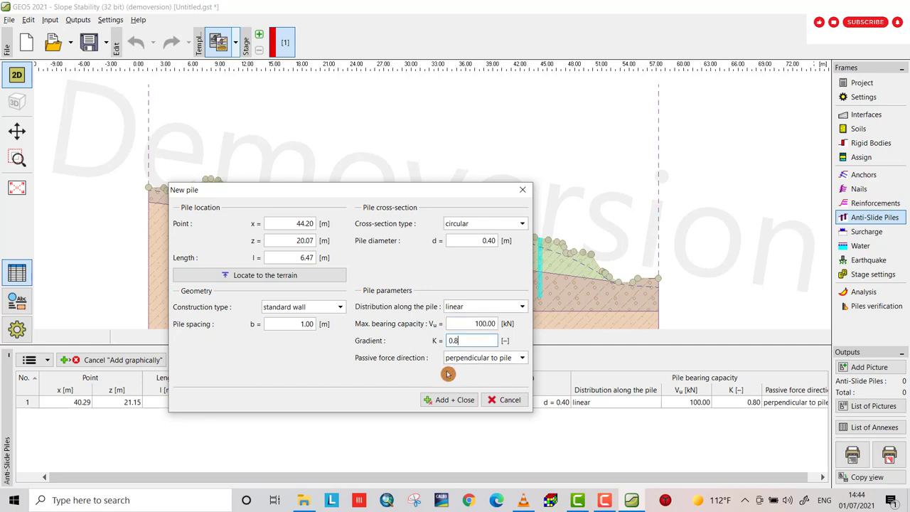
{"action": "type", "text": "0.8"}
{"action": "left_click", "coordinate": [451, 399]}
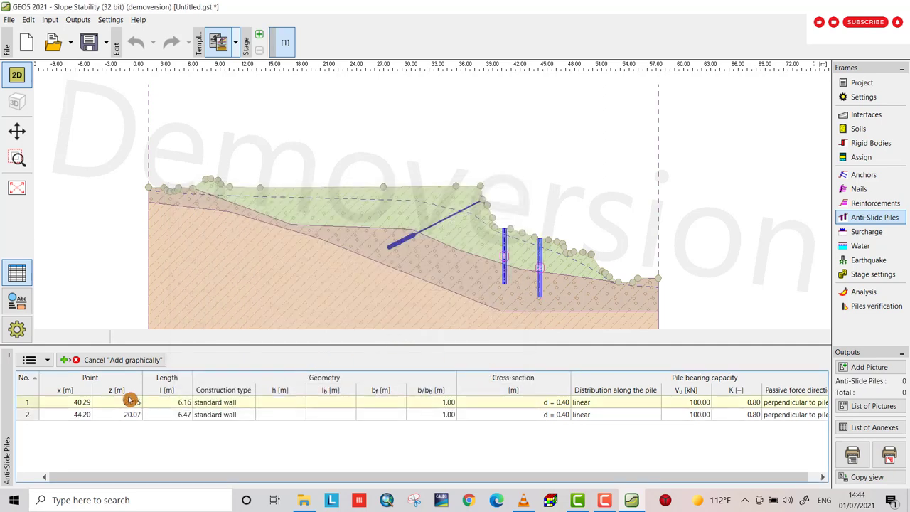
Step: Re-run the Bishop optimization with both piles: R 17.70 m, factor of safety 1.35 < 1.50
{"action": "left_click", "coordinate": [897, 293]}
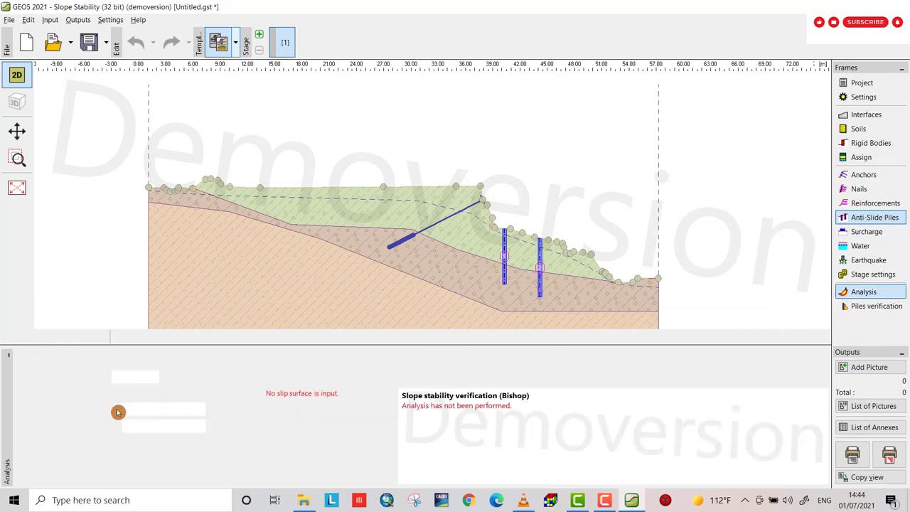
{"action": "left_click", "coordinate": [57, 392]}
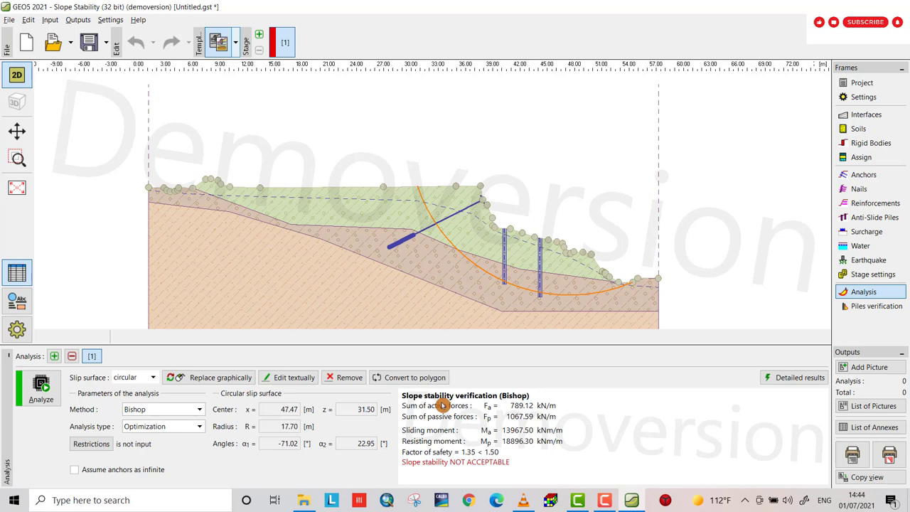
Step: Place a second anchor at 39.23, 21.22 with 10 m free length, 3 m root length, 100 kN force
{"action": "left_click", "coordinate": [863, 174]}
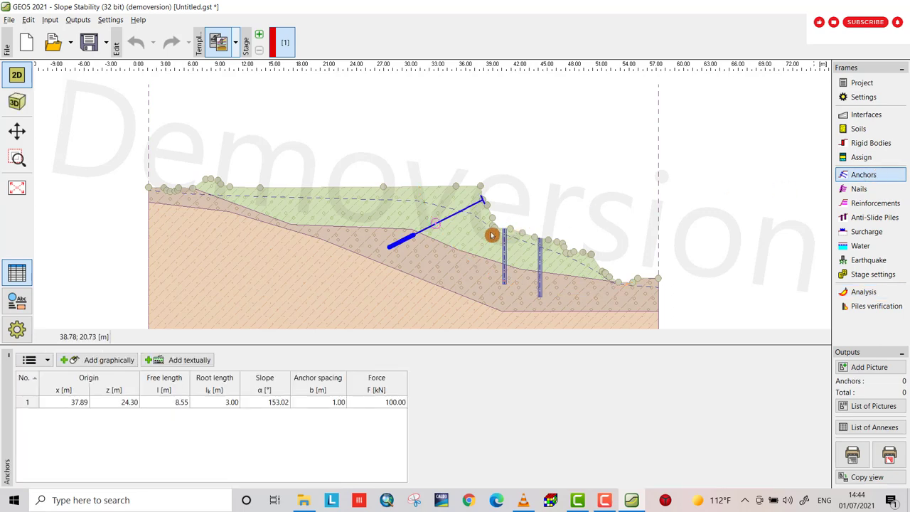
{"action": "left_click", "coordinate": [96, 363]}
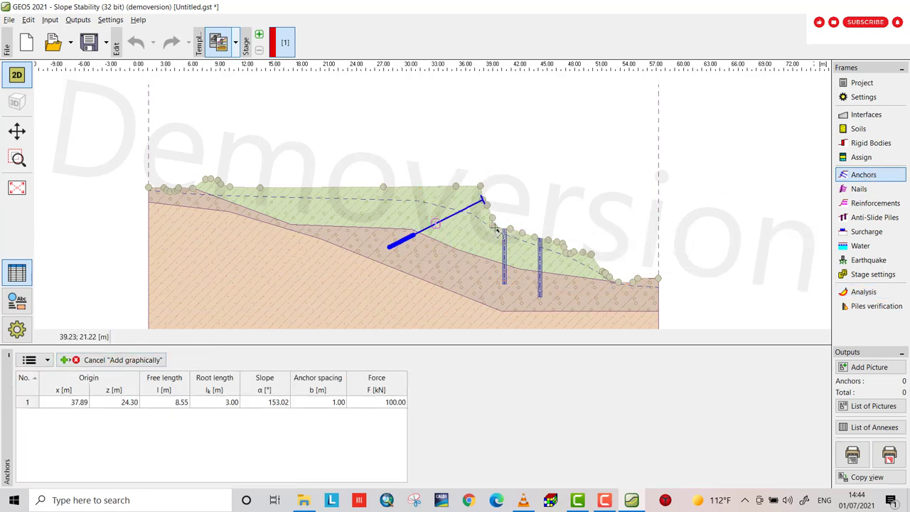
{"action": "left_click", "coordinate": [415, 287]}
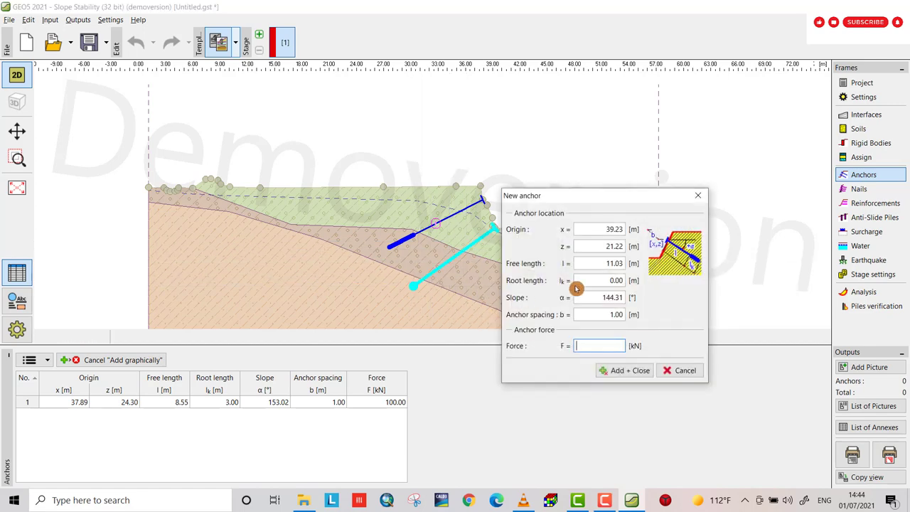
{"action": "left_click", "coordinate": [605, 279]}
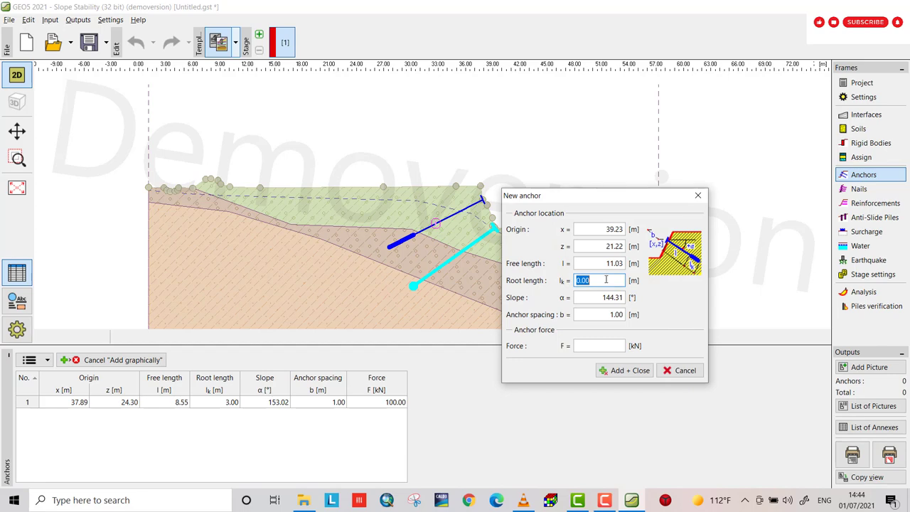
{"action": "left_click", "coordinate": [627, 264]}
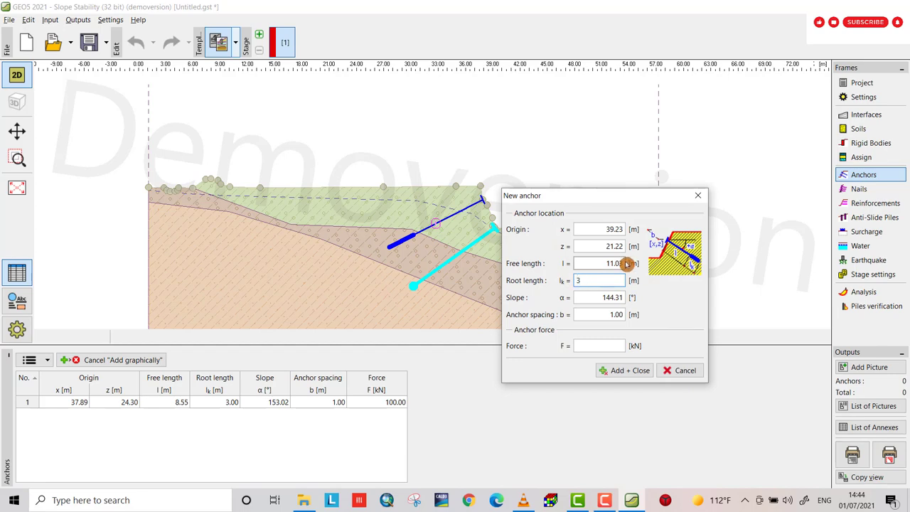
{"action": "left_click", "coordinate": [615, 264]}
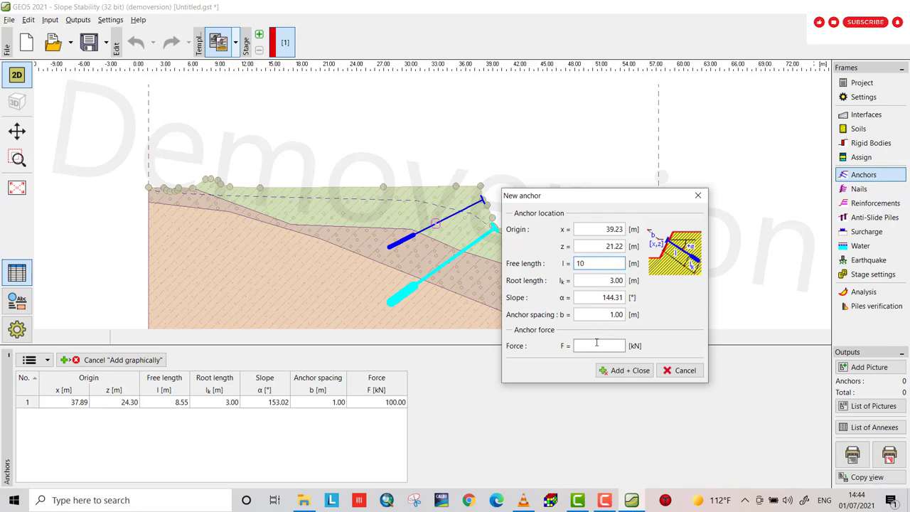
{"action": "left_click", "coordinate": [596, 344]}
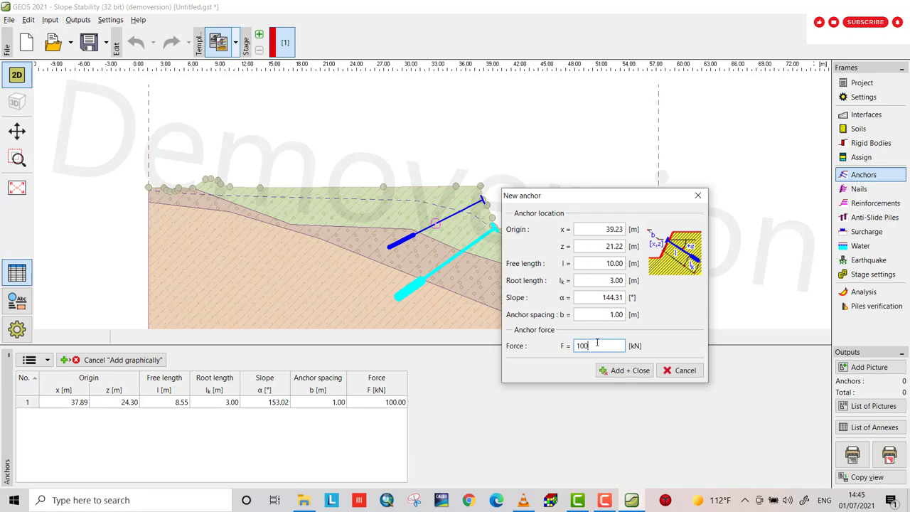
{"action": "left_click", "coordinate": [620, 374]}
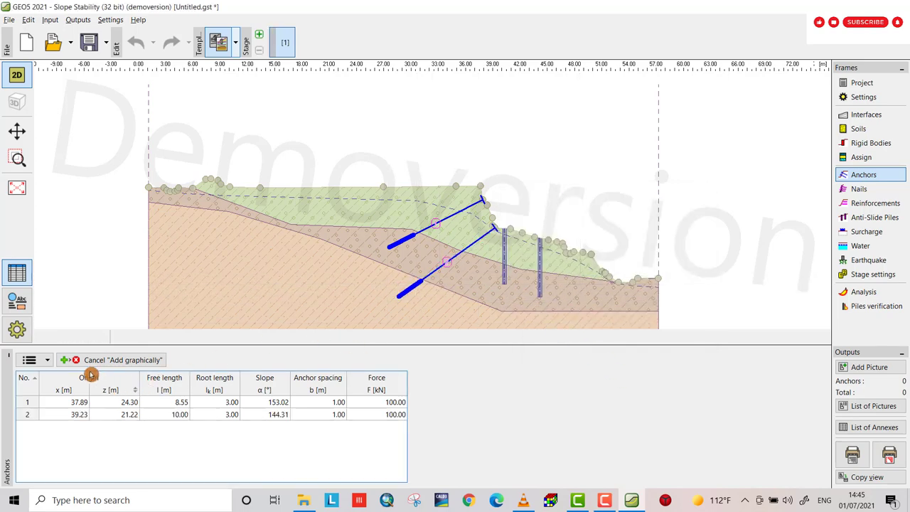
Step: Re-run the Bishop analysis with both anchors (factor of safety 1.42, below 1.50) and return to input
{"action": "left_click", "coordinate": [861, 292]}
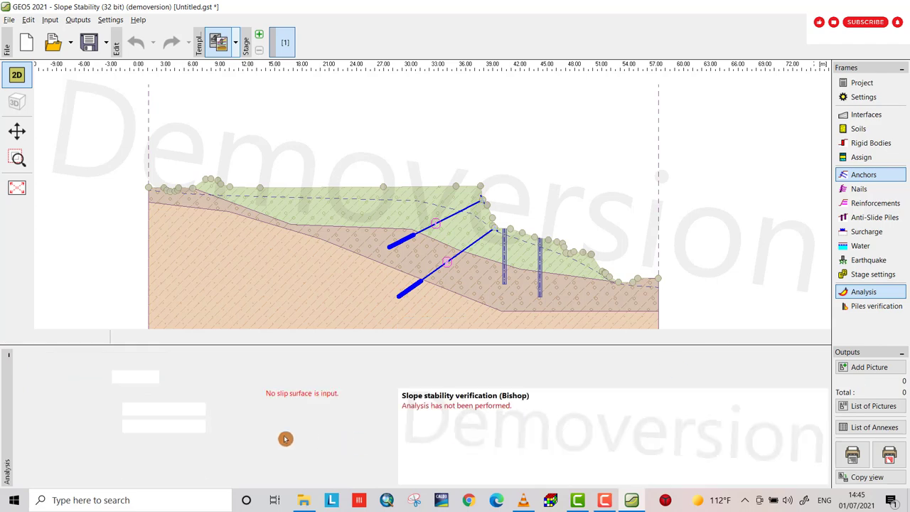
{"action": "left_click", "coordinate": [40, 399]}
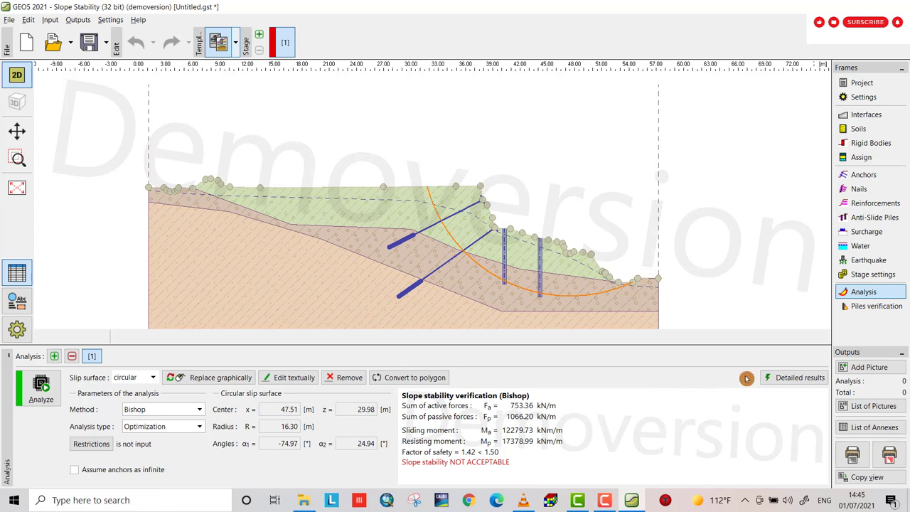
{"action": "left_click", "coordinate": [864, 177]}
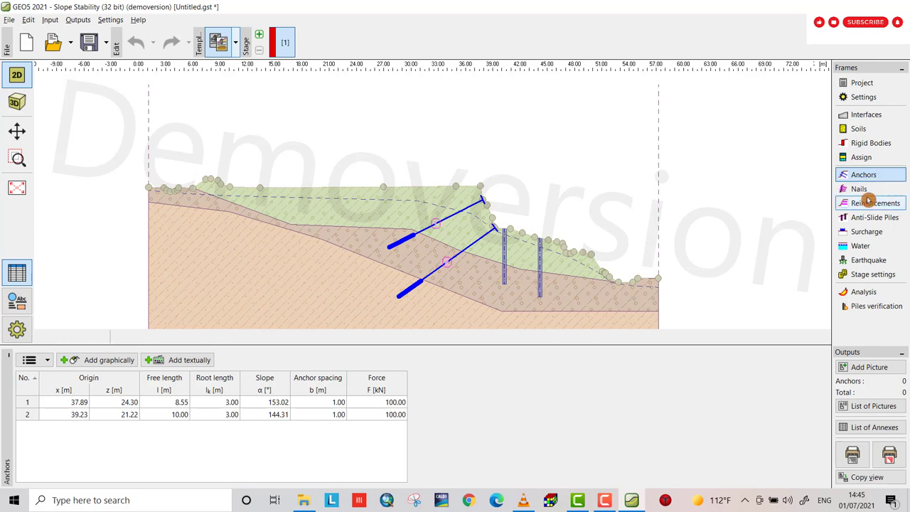
{"action": "left_click", "coordinate": [872, 231]}
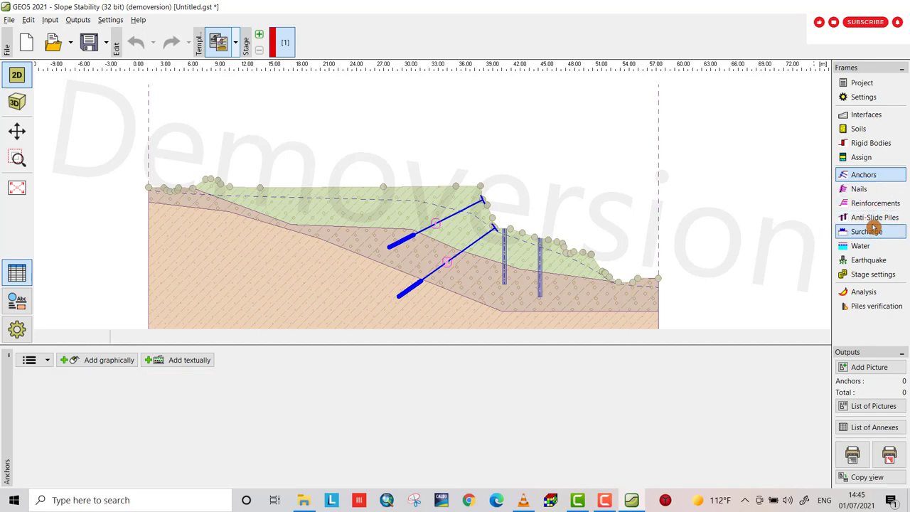
Step: Lengthen anti-slide pile 1 to 8.00 m and pile 2 to 9 m
{"action": "left_click", "coordinate": [873, 216]}
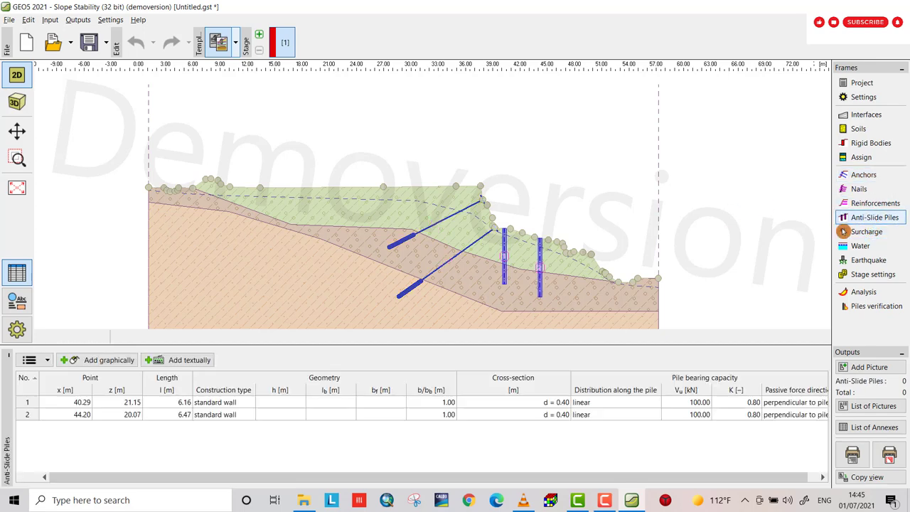
{"action": "left_click", "coordinate": [540, 269]}
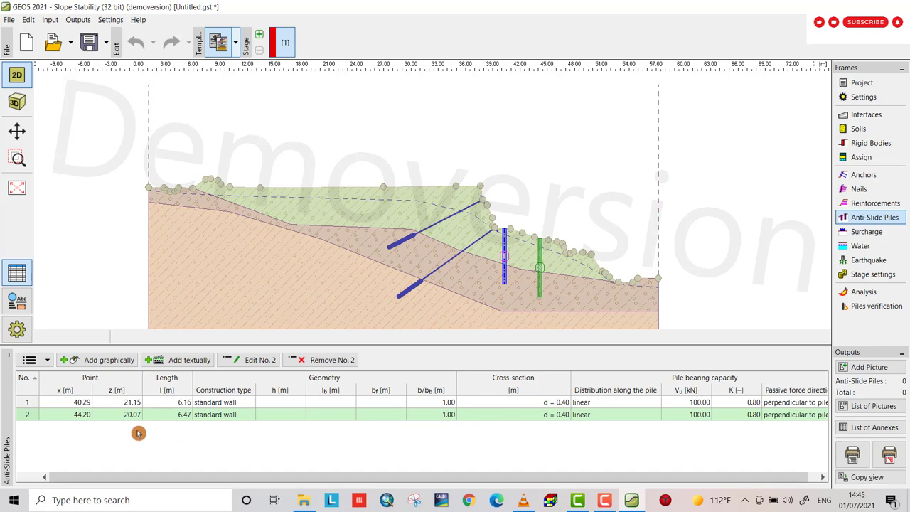
{"action": "left_click", "coordinate": [184, 405]}
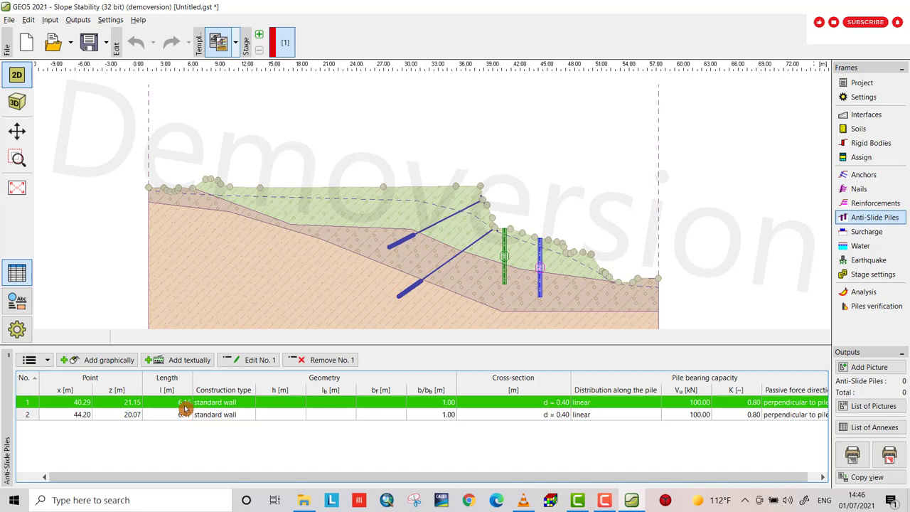
{"action": "double_click", "coordinate": [184, 405]}
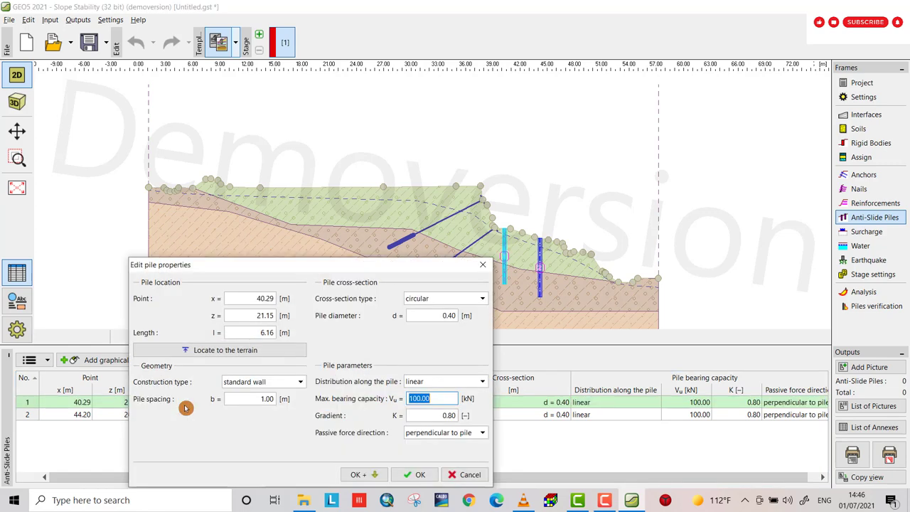
{"action": "left_click", "coordinate": [275, 335]}
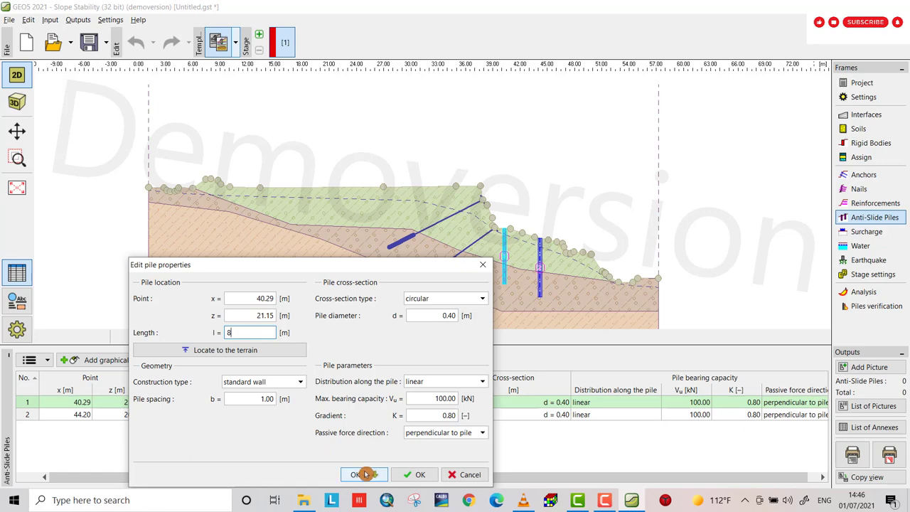
{"action": "left_click", "coordinate": [402, 474]}
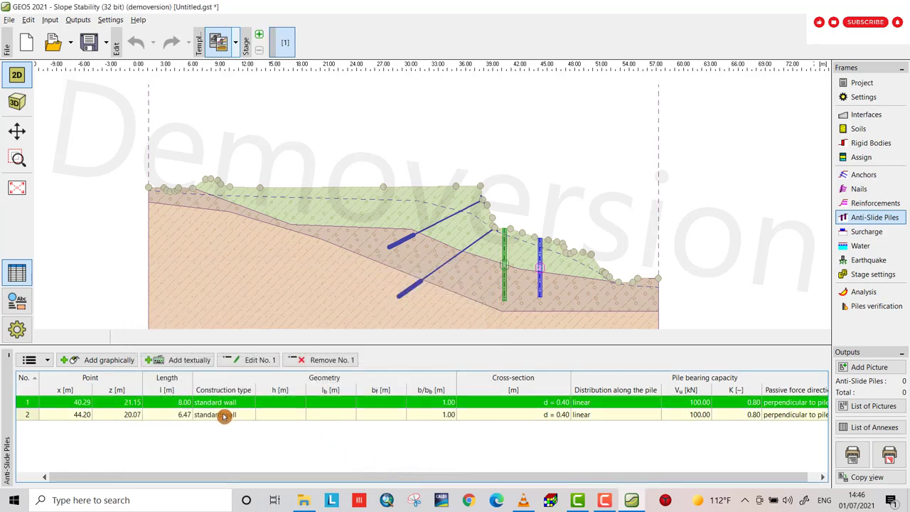
{"action": "double_click", "coordinate": [184, 419]}
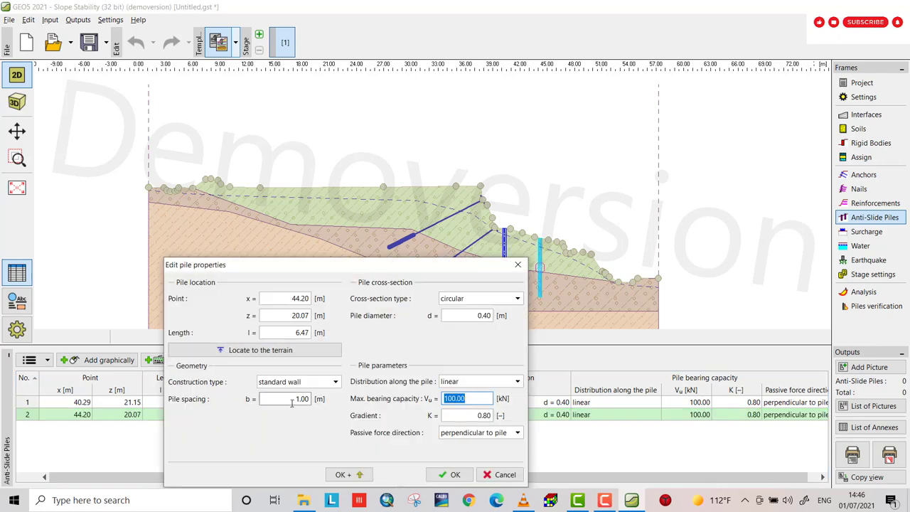
{"action": "double_click", "coordinate": [303, 332]}
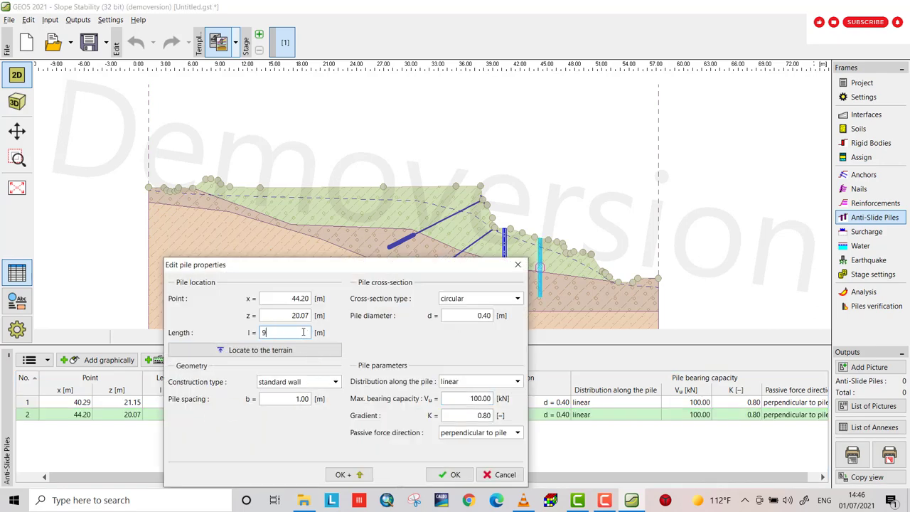
{"action": "type", "text": "9"}
{"action": "left_click", "coordinate": [448, 475]}
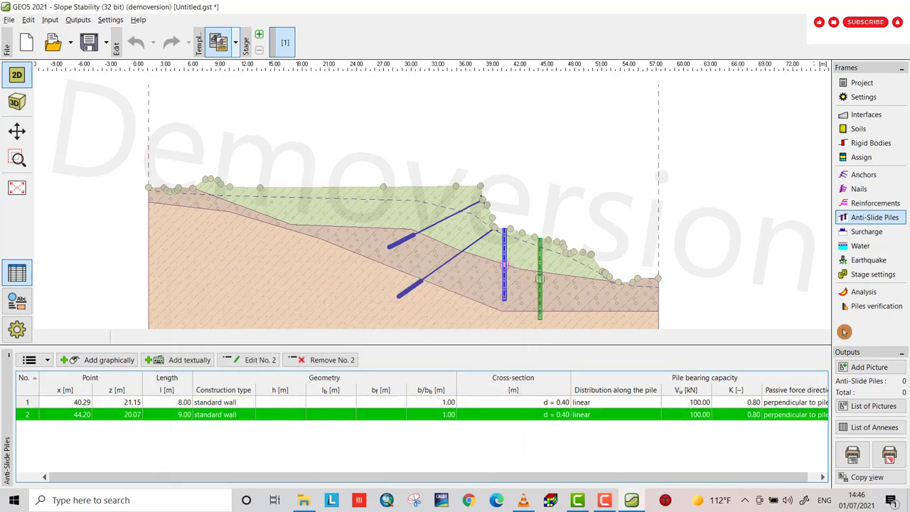
Step: Run the optimised Bishop analysis with the longer piles, getting 1.50, still not acceptable
{"action": "left_click", "coordinate": [864, 291]}
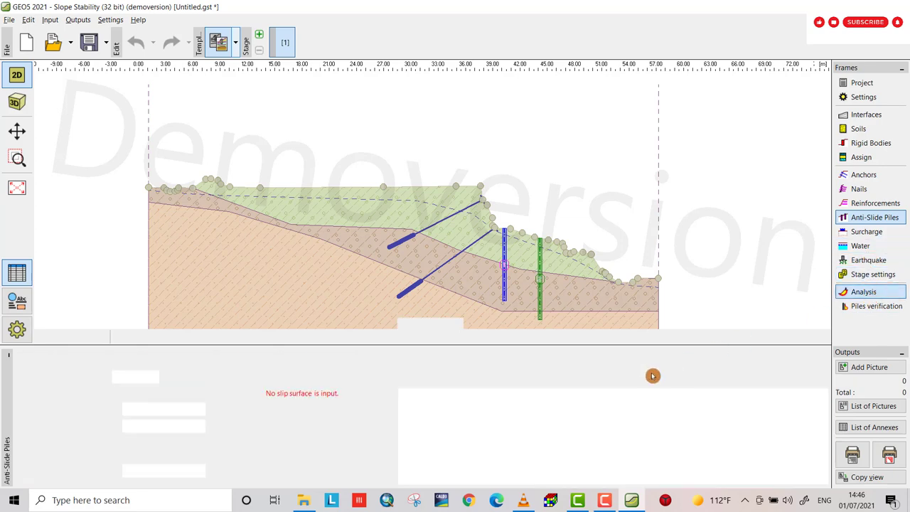
{"action": "left_click", "coordinate": [40, 390]}
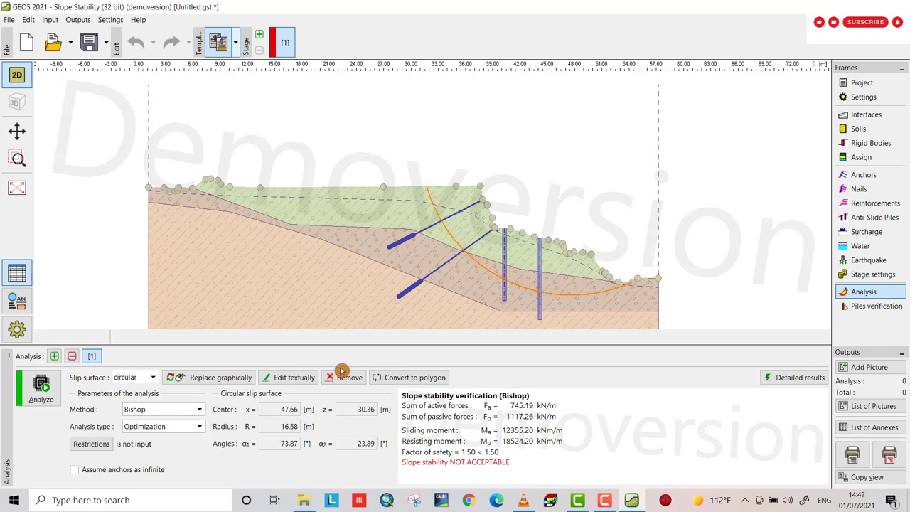
{"action": "left_click", "coordinate": [875, 220]}
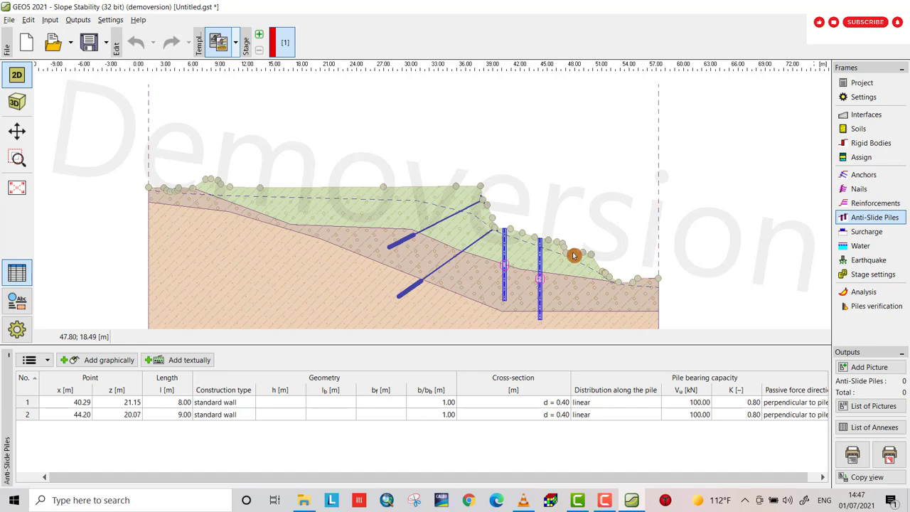
Step: Add a third anti-slide pile at x 48.32, 7.67 m long, 0.4 m diameter, 100 kN capacity
{"action": "left_click", "coordinate": [114, 359]}
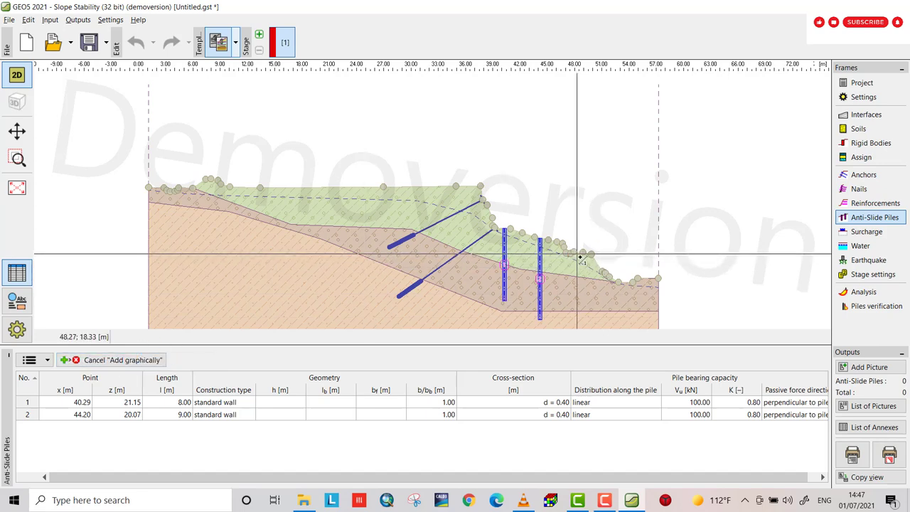
{"action": "left_click", "coordinate": [580, 325]}
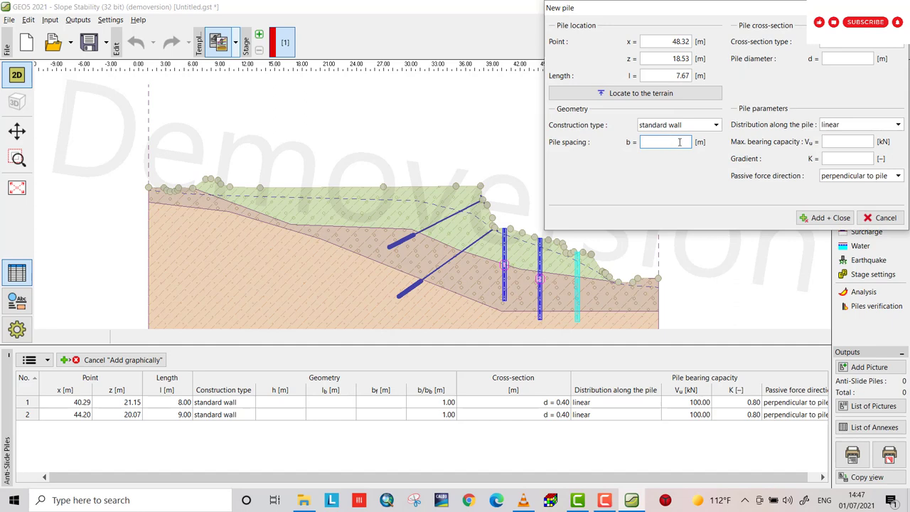
{"action": "type", "text": "1"}
{"action": "left_click", "coordinate": [830, 140]}
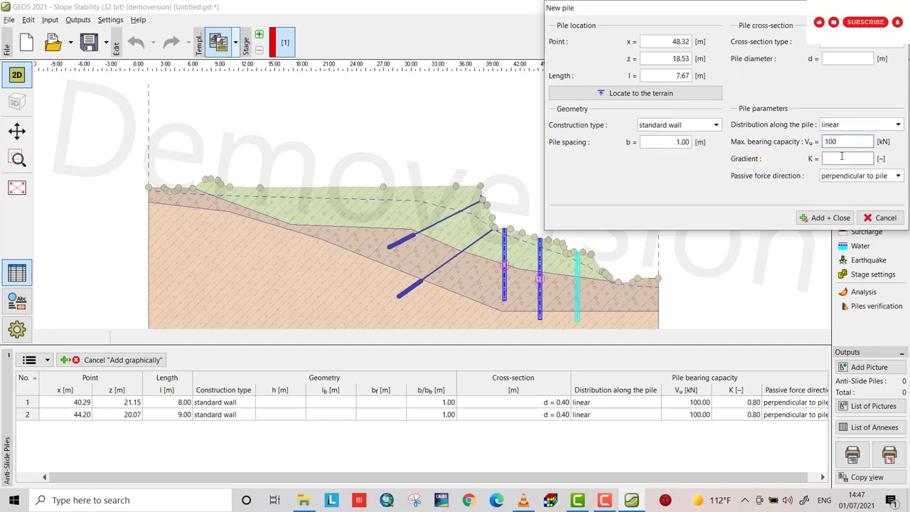
{"action": "left_click", "coordinate": [841, 157]}
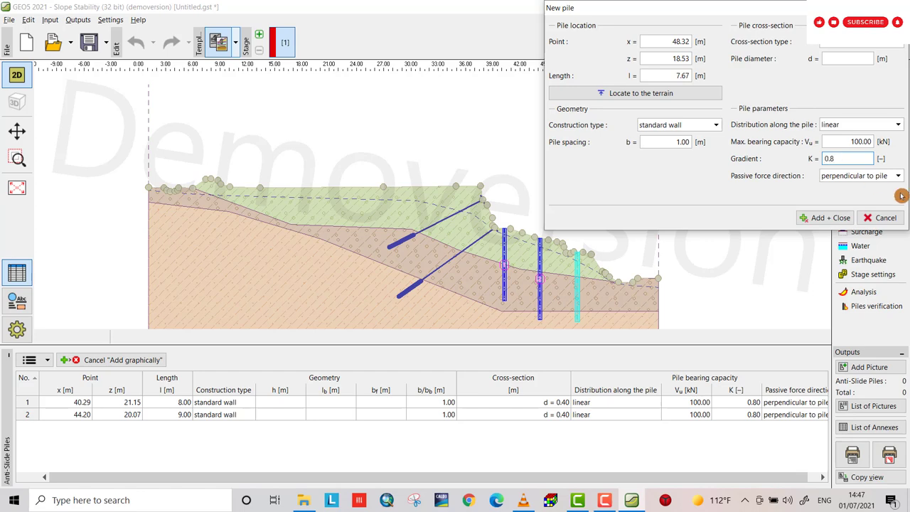
{"action": "left_click", "coordinate": [824, 220]}
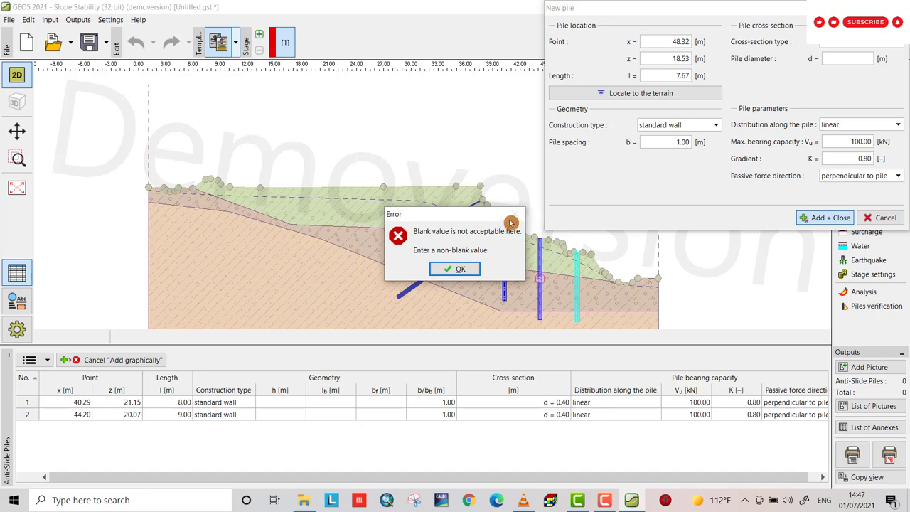
{"action": "left_click", "coordinate": [449, 269]}
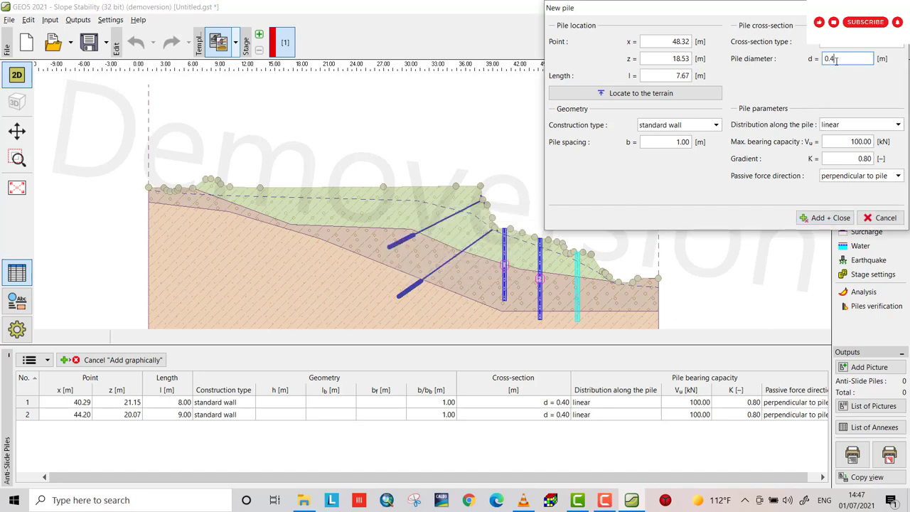
{"action": "left_click", "coordinate": [824, 217]}
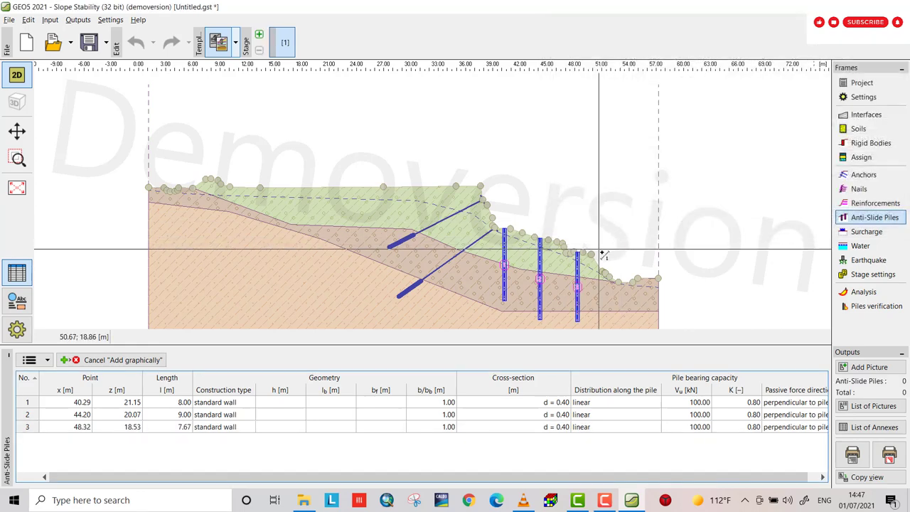
Step: Re-run Bishop with three piles for an acceptable 1.56, then add construction stage 2
{"action": "left_click", "coordinate": [862, 292]}
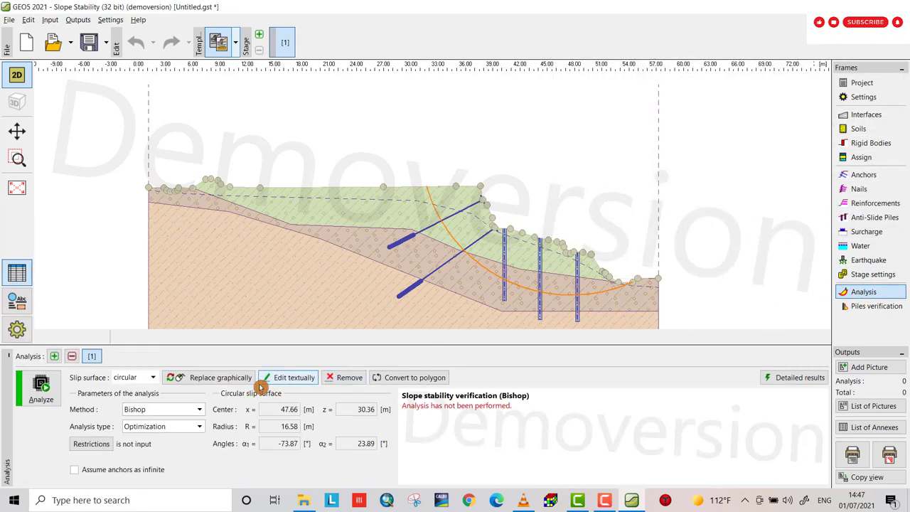
{"action": "left_click", "coordinate": [41, 402]}
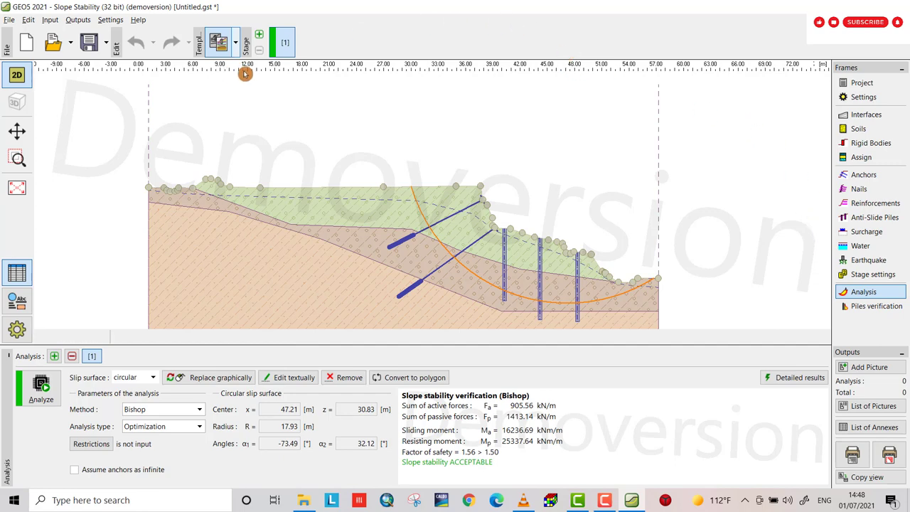
{"action": "left_click", "coordinate": [260, 42]}
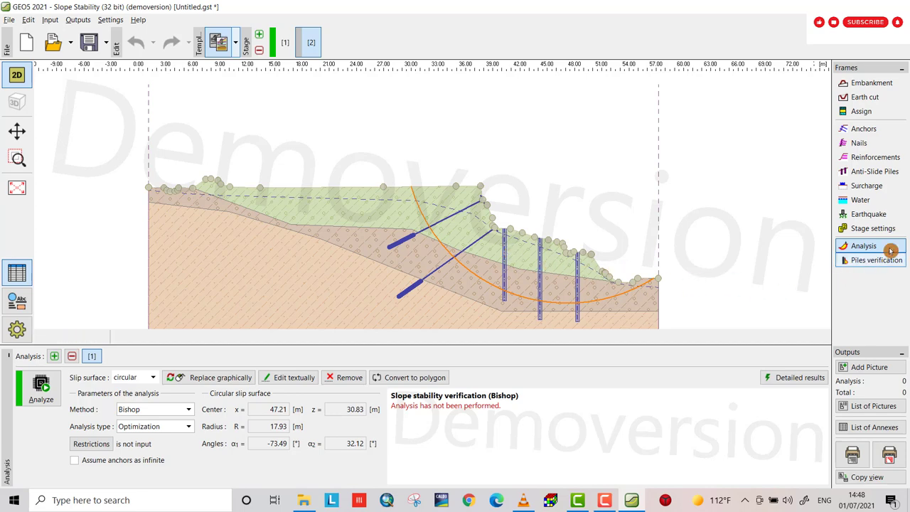
Step: Remove the first anti-slide pile from stage 2
{"action": "left_click", "coordinate": [874, 172]}
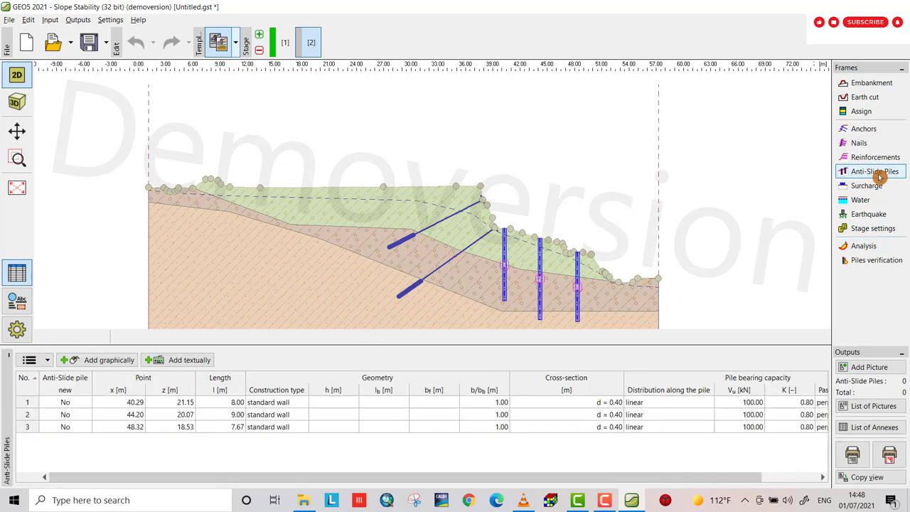
{"action": "left_click", "coordinate": [503, 257]}
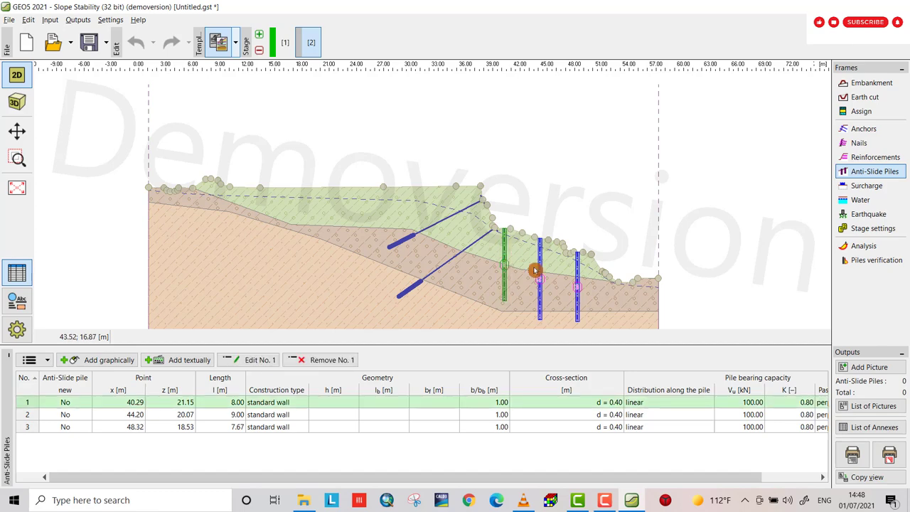
{"action": "left_click", "coordinate": [334, 359]}
{"action": "left_click", "coordinate": [421, 407]}
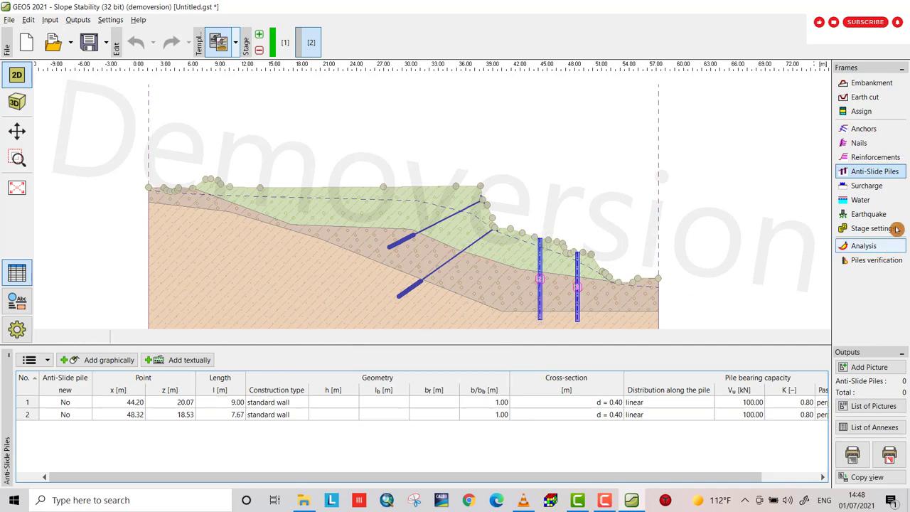
Step: Delete anchors No. 2 and No. 1 from stage 2
{"action": "left_click", "coordinate": [856, 128]}
{"action": "left_click", "coordinate": [484, 240]}
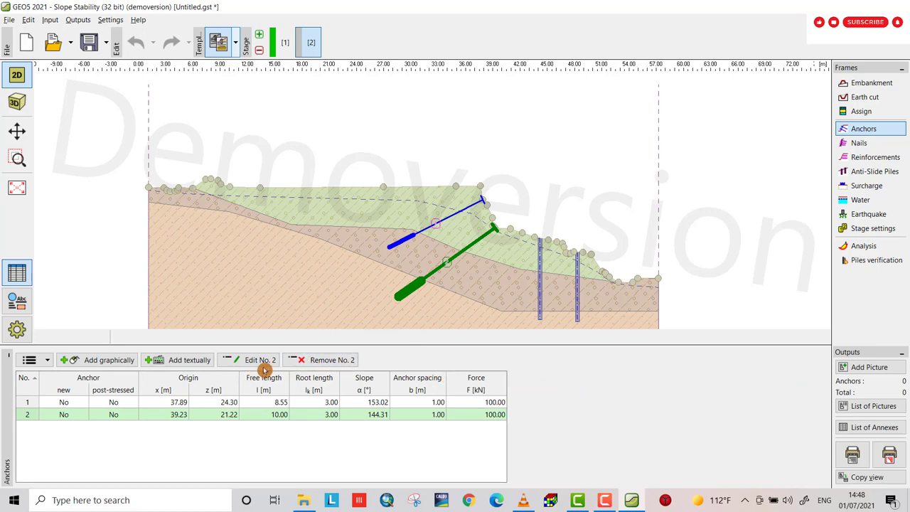
{"action": "left_click", "coordinate": [313, 360]}
{"action": "left_click", "coordinate": [424, 404]}
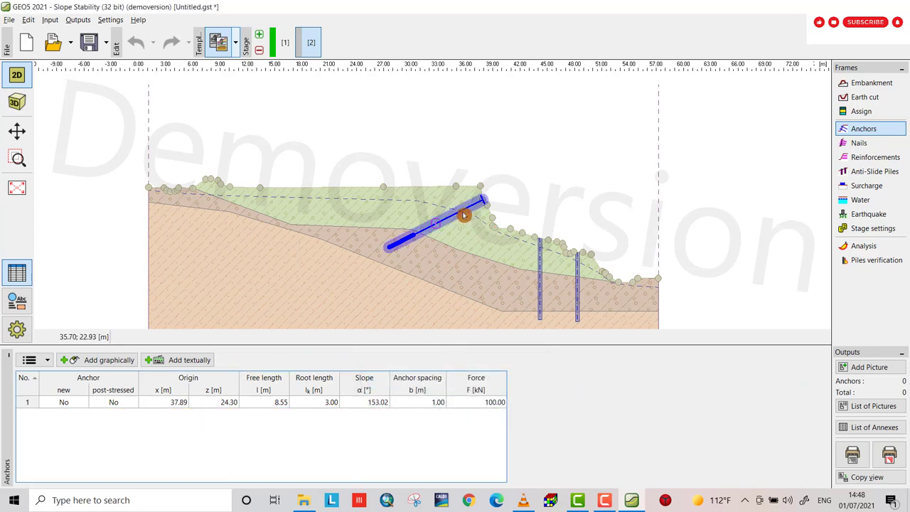
{"action": "left_click", "coordinate": [465, 214]}
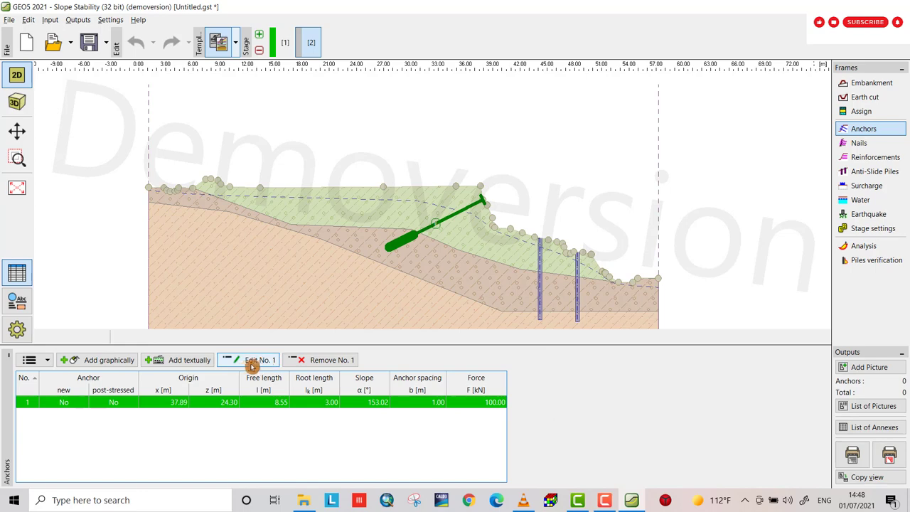
{"action": "left_click", "coordinate": [299, 361]}
{"action": "left_click", "coordinate": [419, 406]}
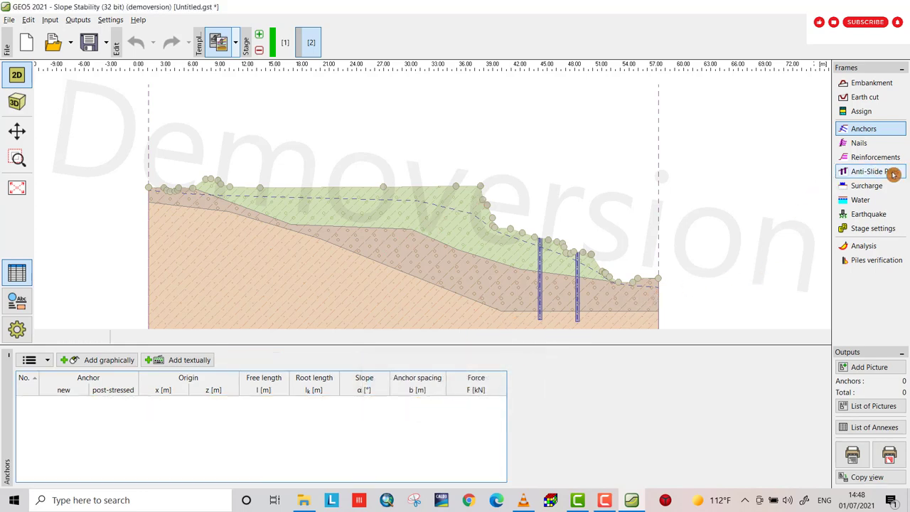
Step: Add a permanent strip surcharge 'house' on terrain at x 24 m, 8 m long, 100 kN/m²
{"action": "left_click", "coordinate": [867, 186]}
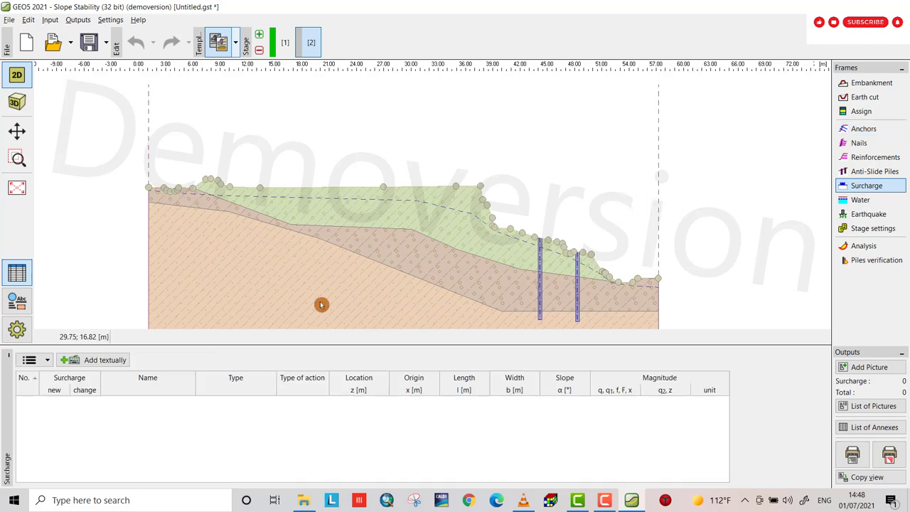
{"action": "left_click", "coordinate": [110, 360]}
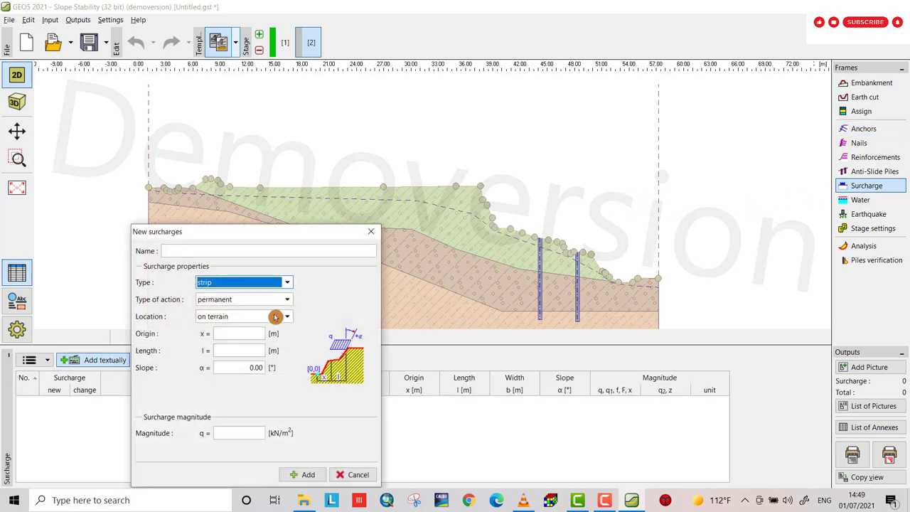
{"action": "left_click", "coordinate": [187, 252]}
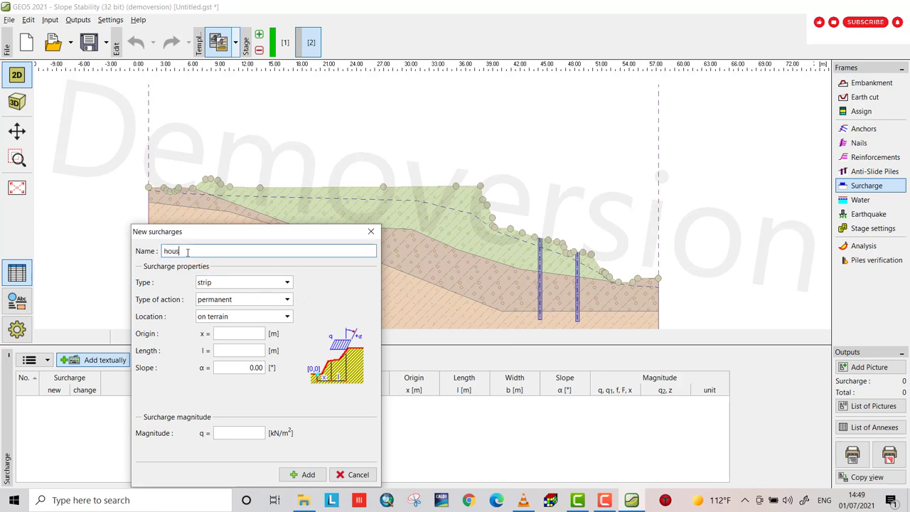
{"action": "left_click", "coordinate": [270, 284]}
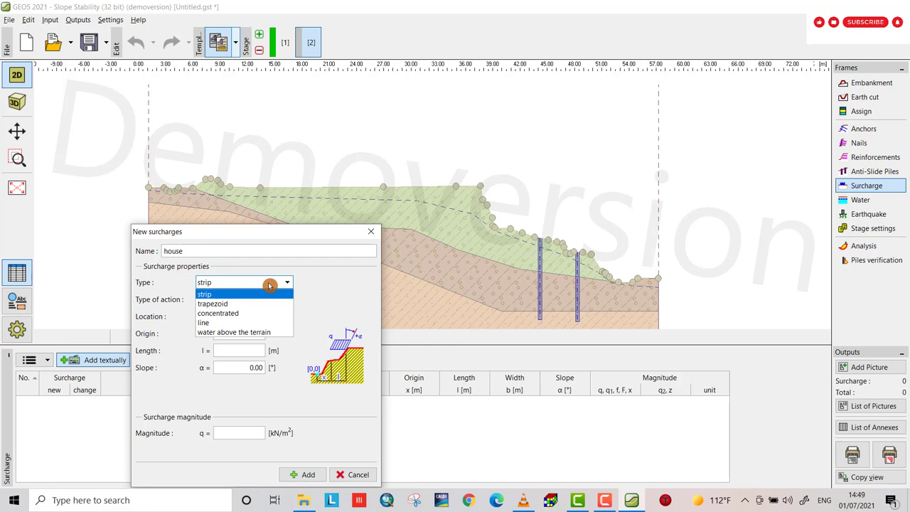
{"action": "left_click", "coordinate": [269, 286]}
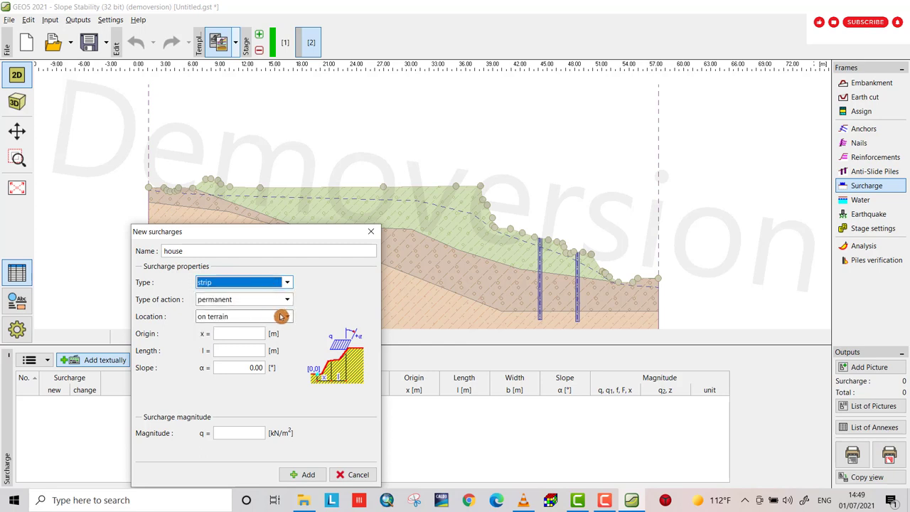
{"action": "left_click", "coordinate": [243, 332]}
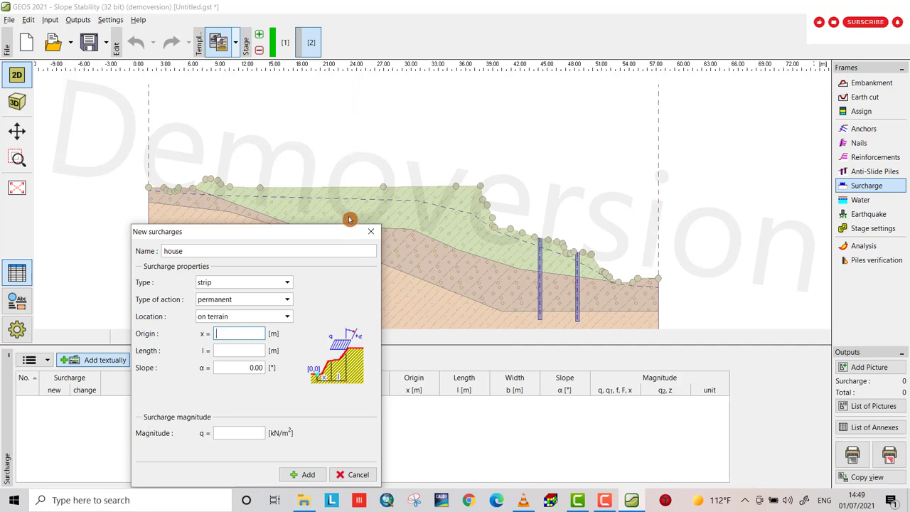
{"action": "left_click", "coordinate": [234, 350]}
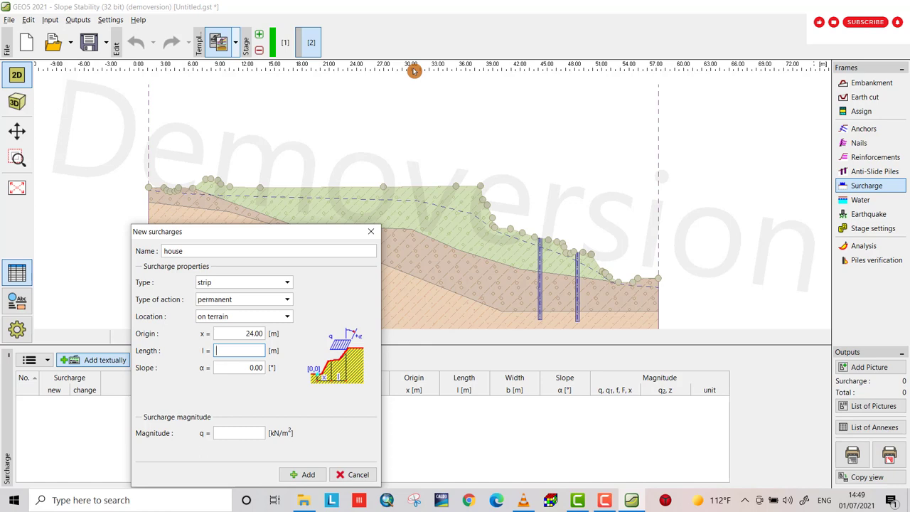
{"action": "type", "text": "68"}
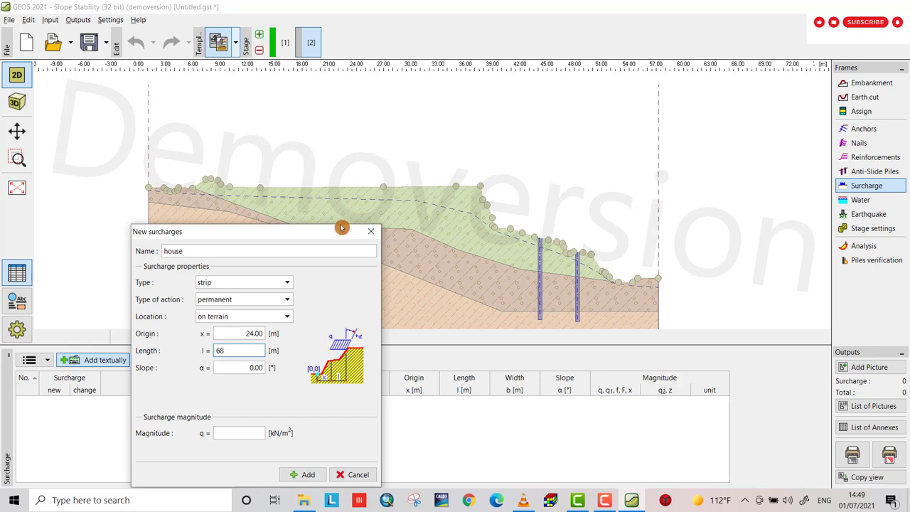
{"action": "type", "text": "8"}
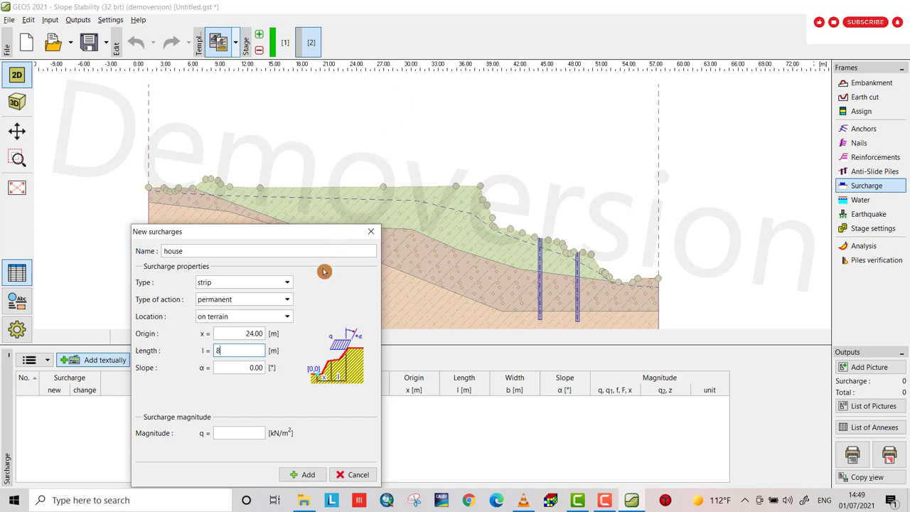
{"action": "left_click", "coordinate": [241, 366]}
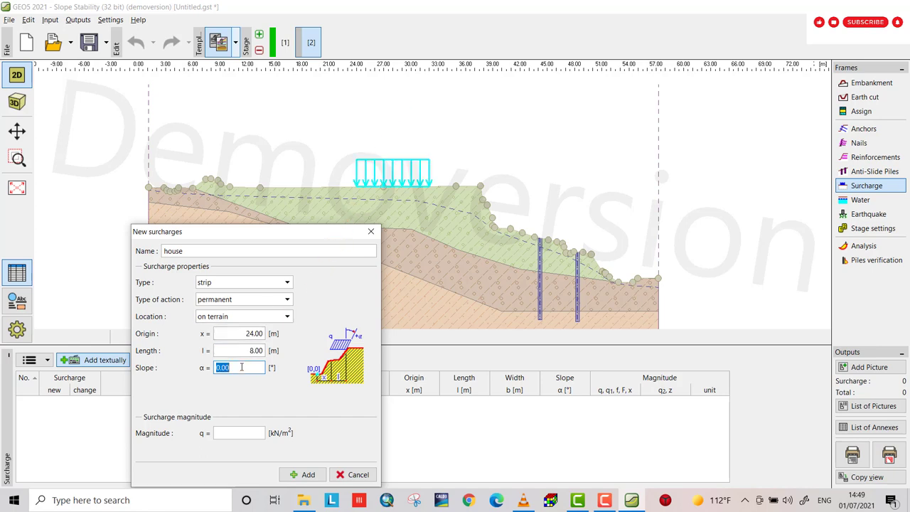
{"action": "left_click", "coordinate": [231, 433]}
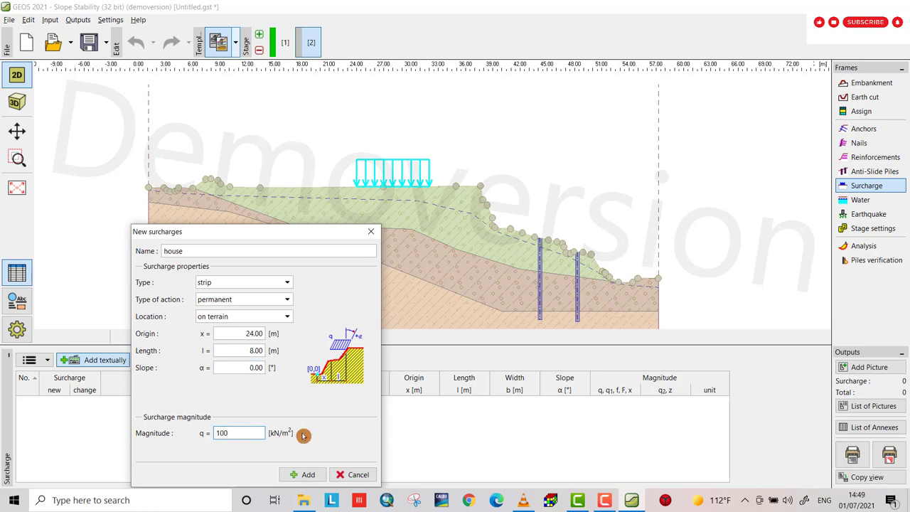
{"action": "left_click", "coordinate": [303, 476]}
Step: Delete the accidentally duplicated surcharge No. 2, leaving a single house load
{"action": "left_click", "coordinate": [304, 475]}
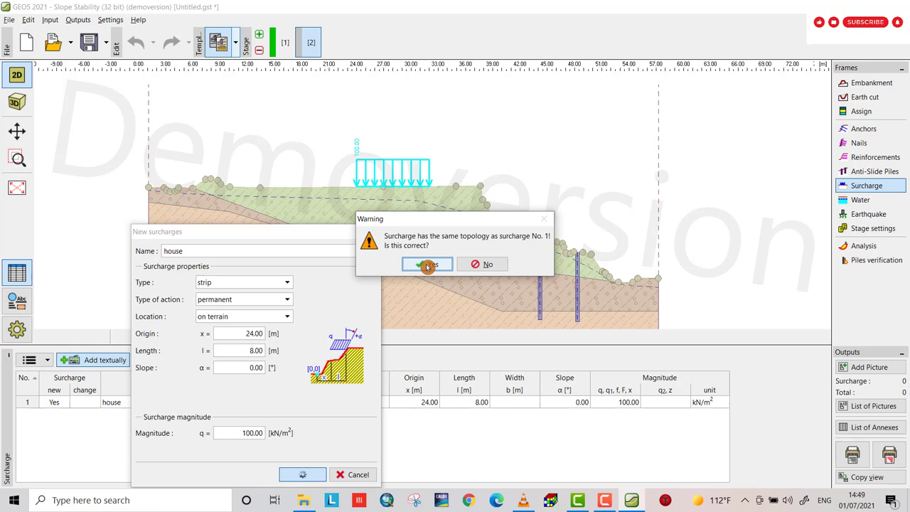
{"action": "left_click", "coordinate": [427, 266]}
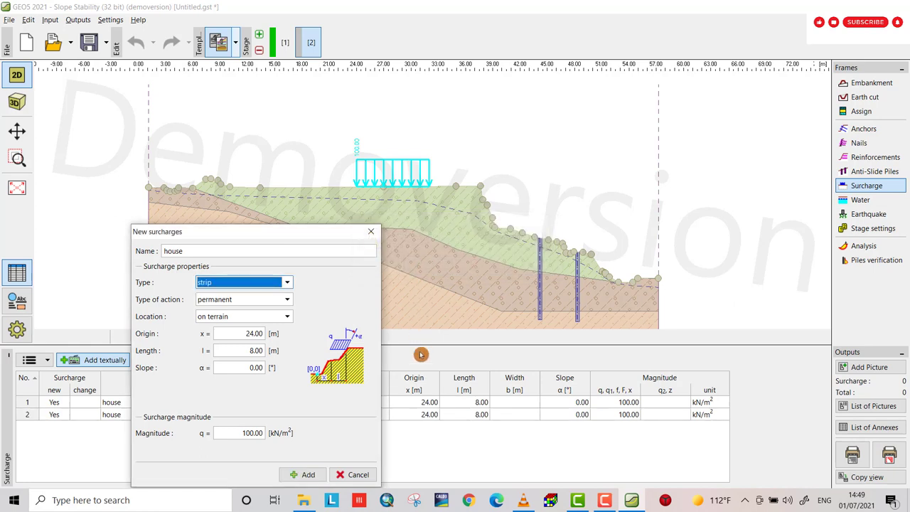
{"action": "left_click", "coordinate": [342, 478]}
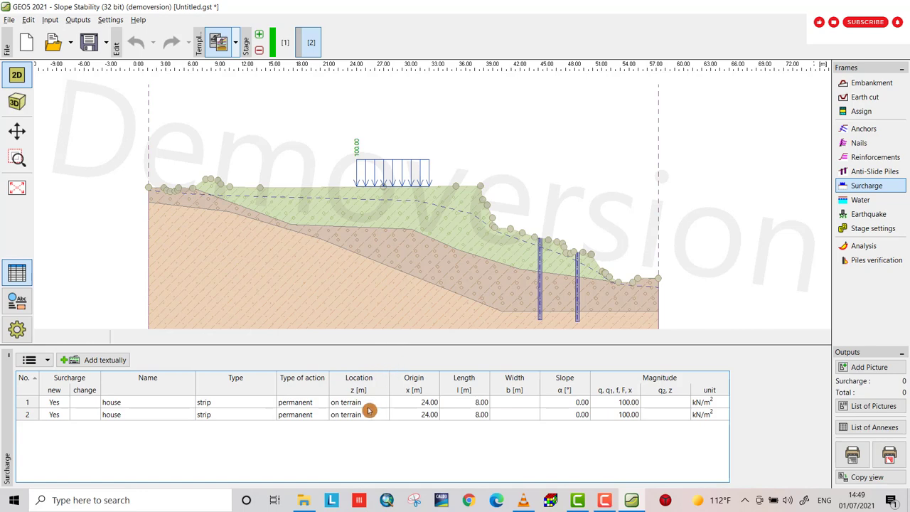
{"action": "left_click", "coordinate": [278, 416]}
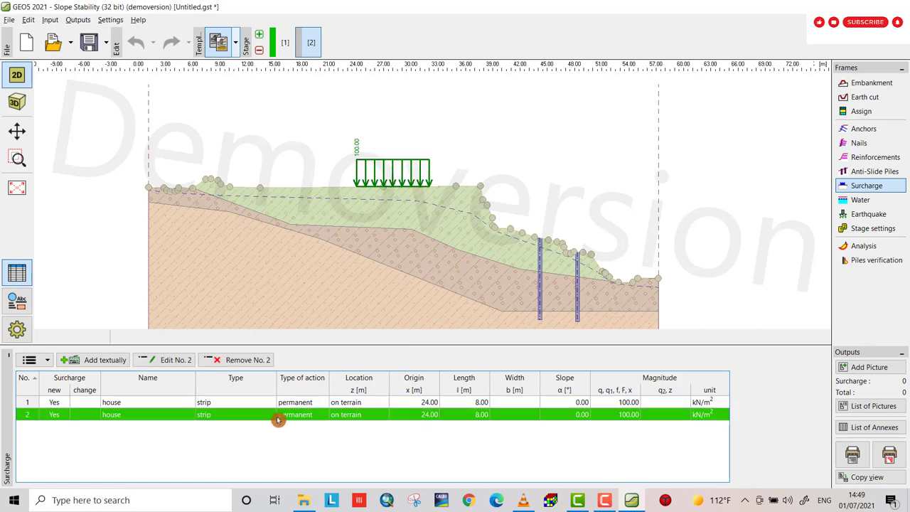
{"action": "left_click", "coordinate": [235, 360]}
{"action": "left_click", "coordinate": [347, 411]}
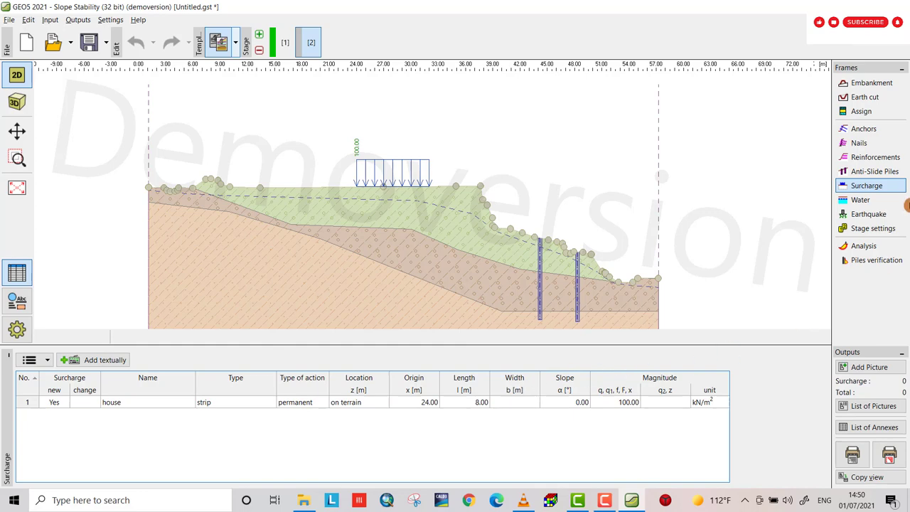
Step: Analyse stage 2 with Bishop optimization, giving factor of safety 1.21 < 1.50
{"action": "left_click", "coordinate": [877, 251]}
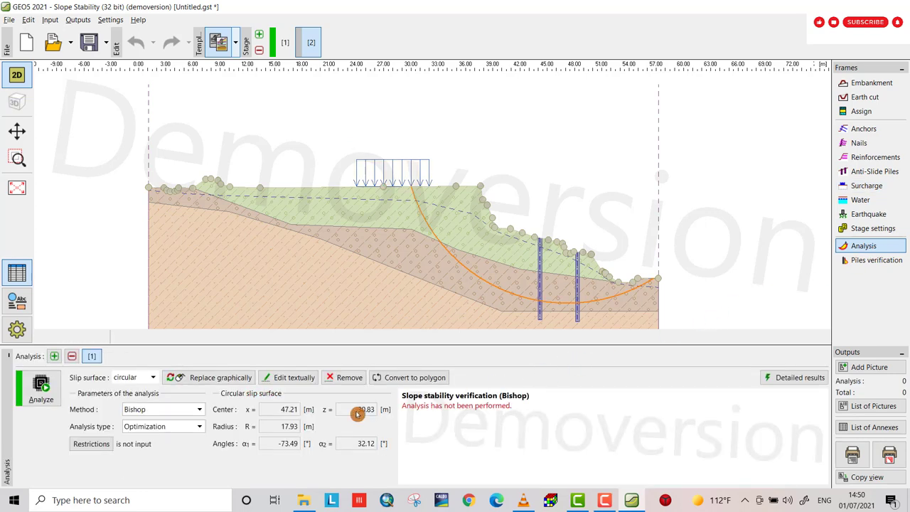
{"action": "left_click", "coordinate": [45, 400]}
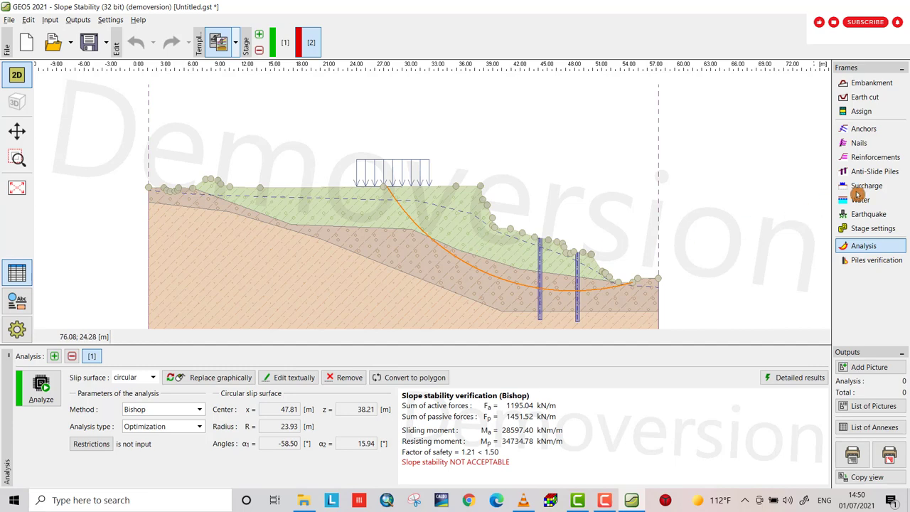
Step: Draw the first stage-2 anchor into the slope face with 3 m root length and 100 kN force
{"action": "left_click", "coordinate": [876, 129]}
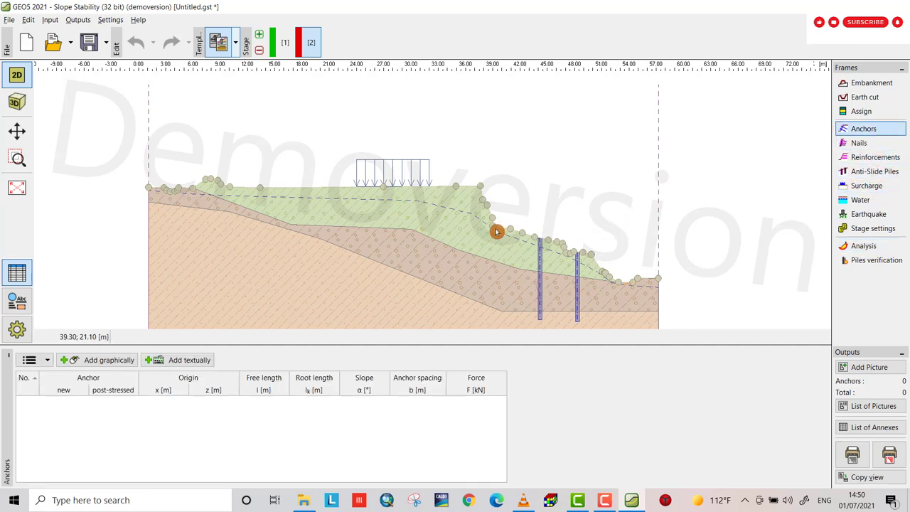
{"action": "left_click", "coordinate": [90, 364]}
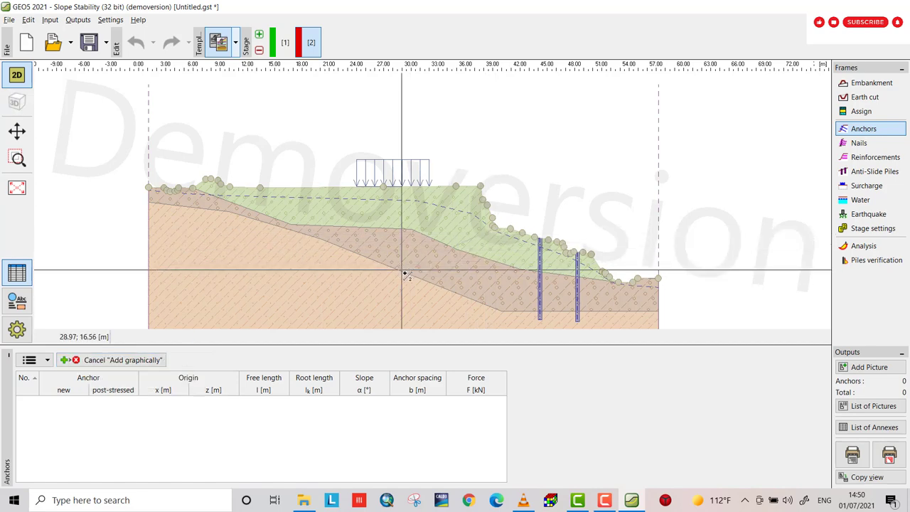
{"action": "left_click", "coordinate": [383, 295]}
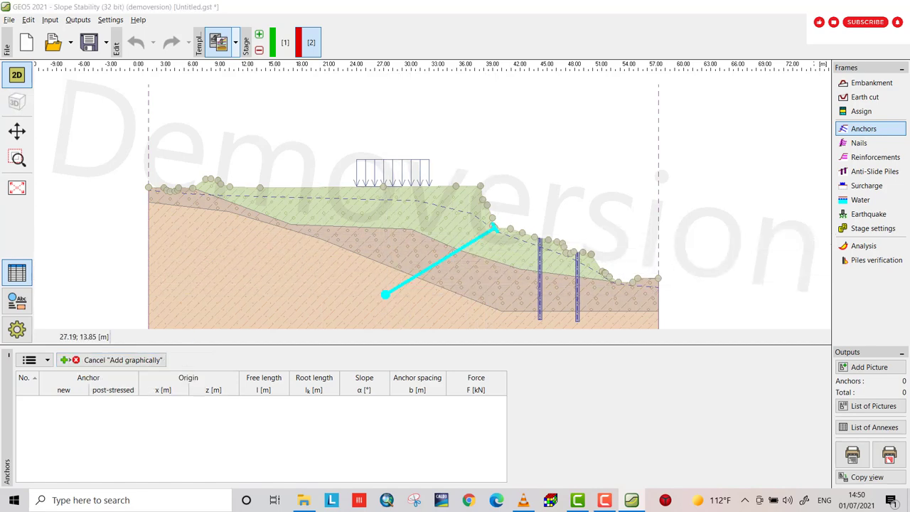
{"action": "left_click", "coordinate": [492, 228]}
{"action": "left_click", "coordinate": [494, 382]}
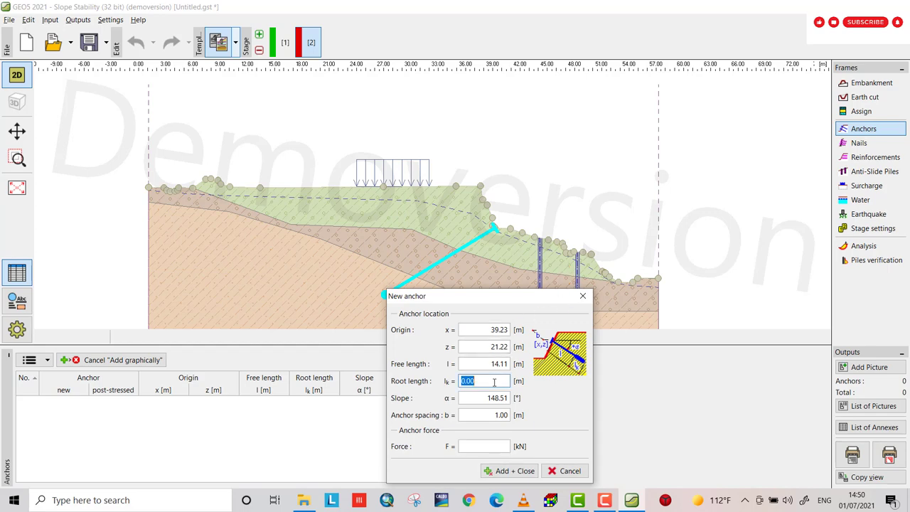
{"action": "type", "text": "3"}
{"action": "left_click", "coordinate": [487, 446]}
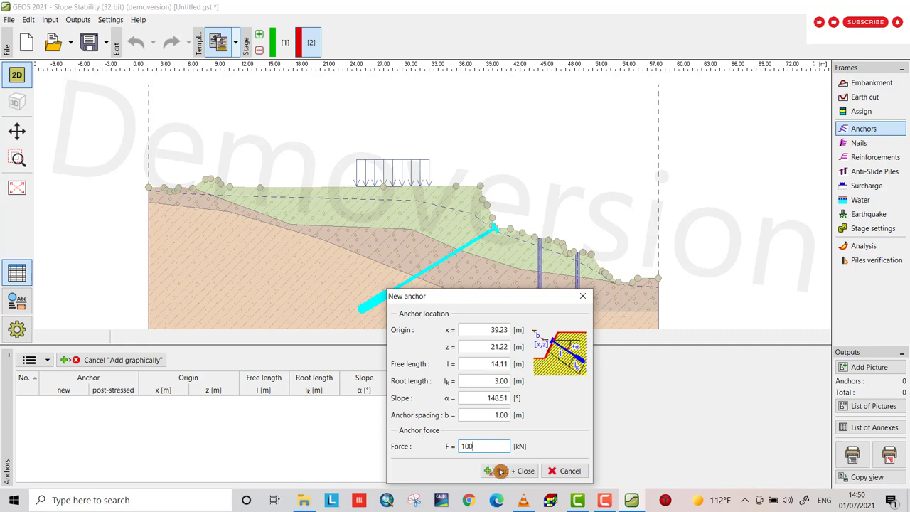
{"action": "left_click", "coordinate": [500, 471]}
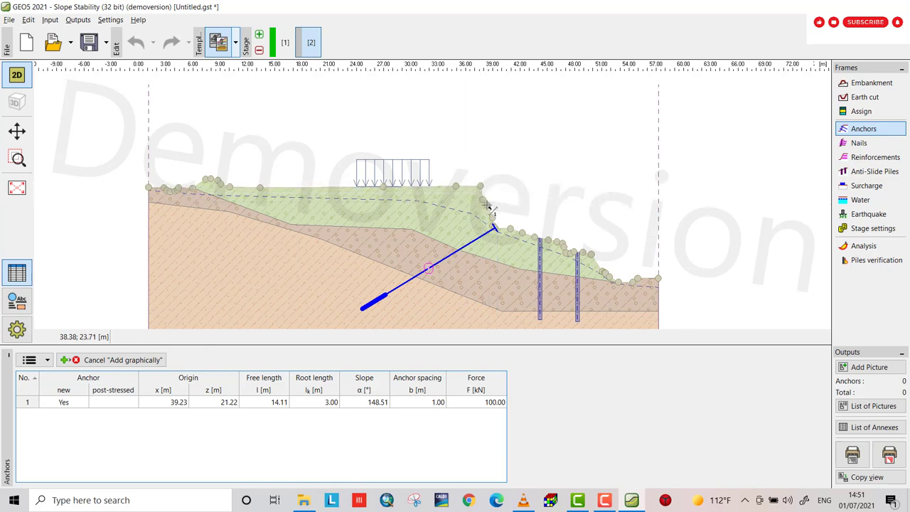
Step: Draw a second anchor into the slope, also with 3 m root length and 100 kN force
{"action": "left_click", "coordinate": [489, 208]}
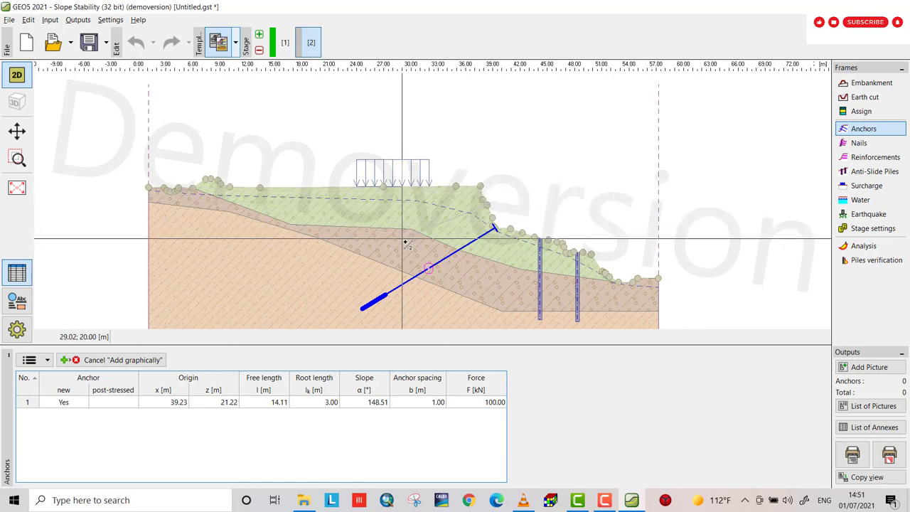
{"action": "left_click", "coordinate": [369, 255]}
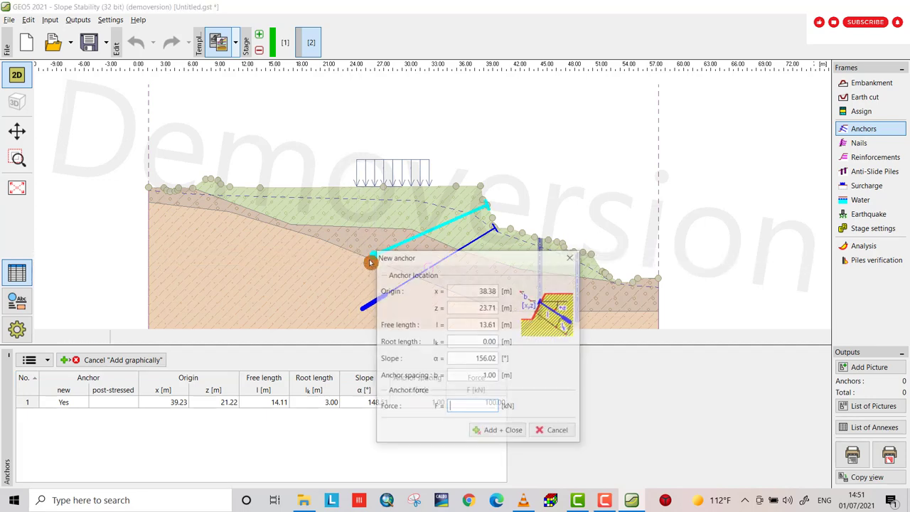
{"action": "left_click", "coordinate": [486, 341]}
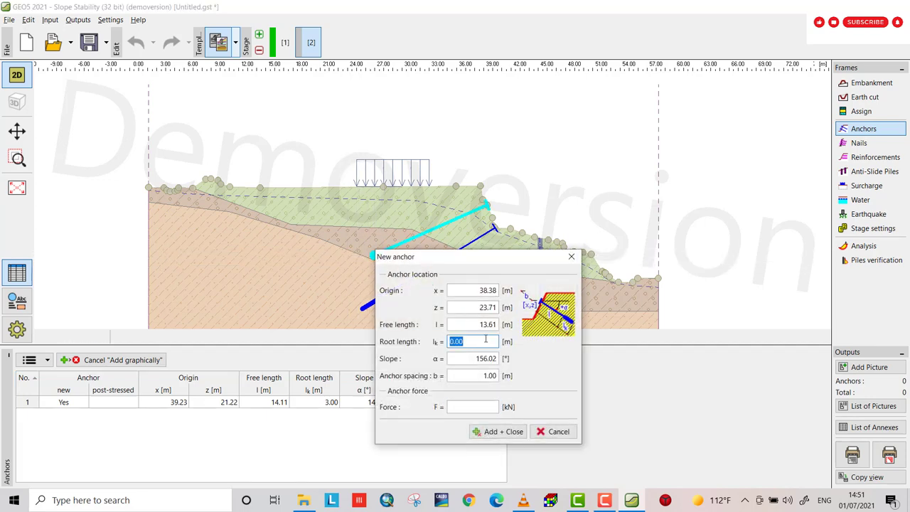
{"action": "type", "text": "3"}
{"action": "left_click", "coordinate": [468, 406]}
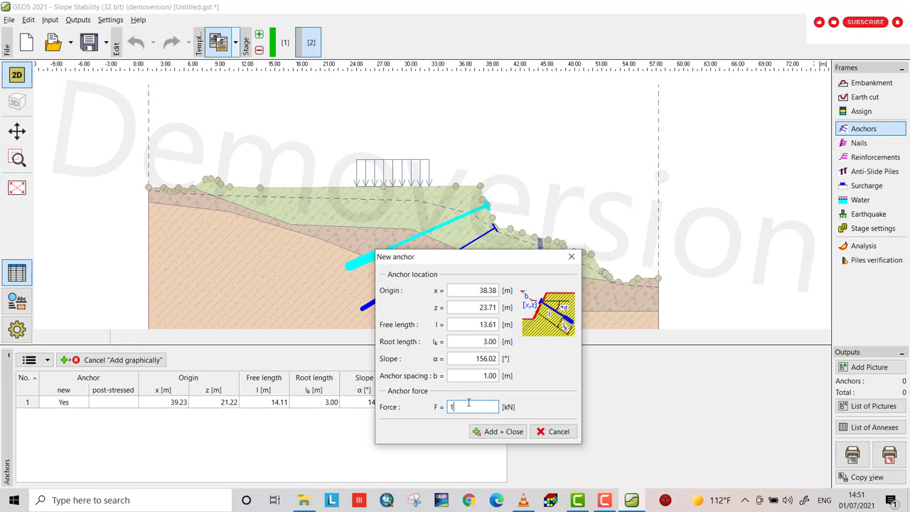
{"action": "left_click", "coordinate": [506, 432]}
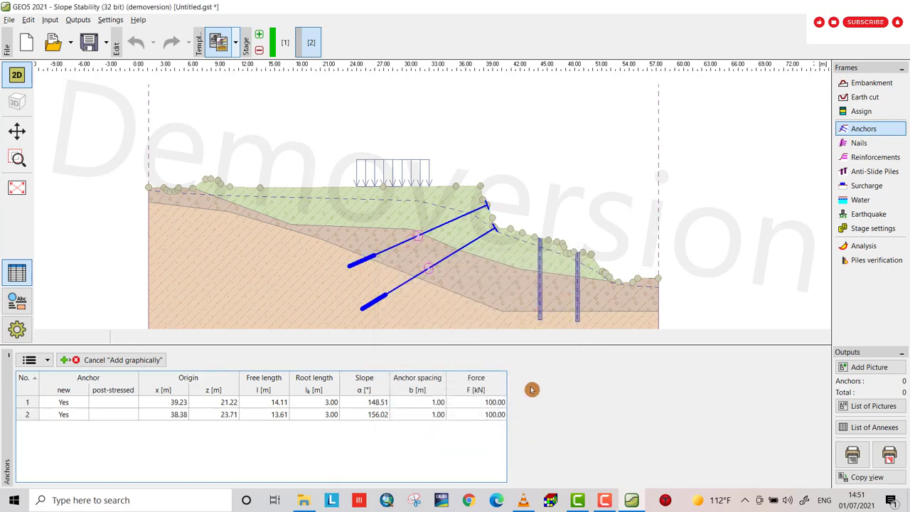
Step: Rerun the Stage 2 Bishop optimization with the two new anchors in place
{"action": "left_click", "coordinate": [881, 250]}
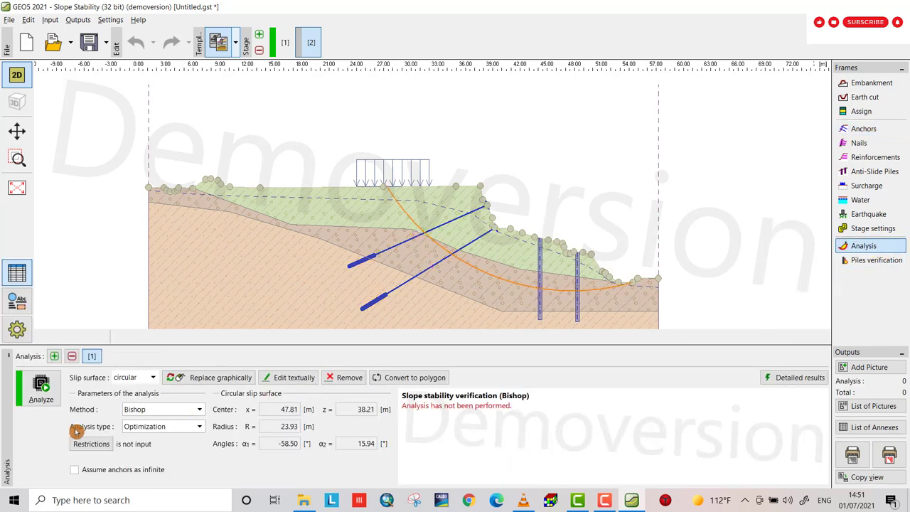
{"action": "left_click", "coordinate": [52, 405]}
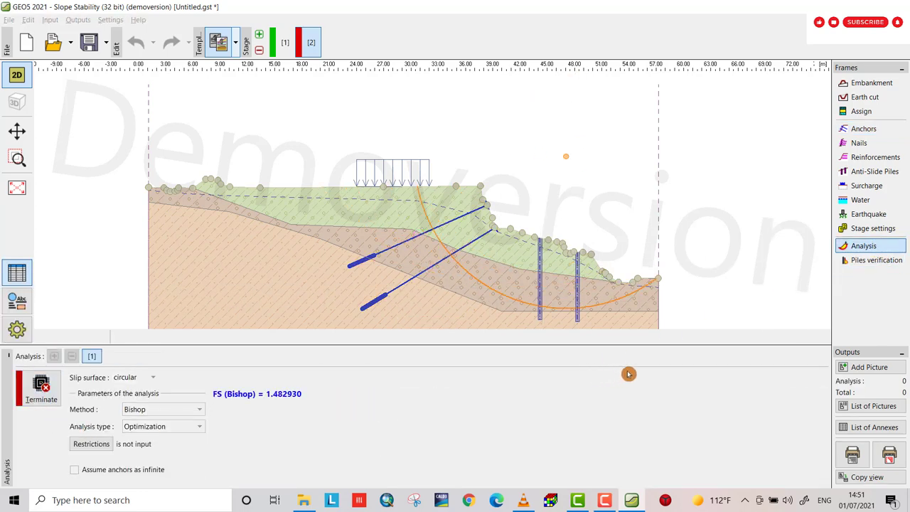